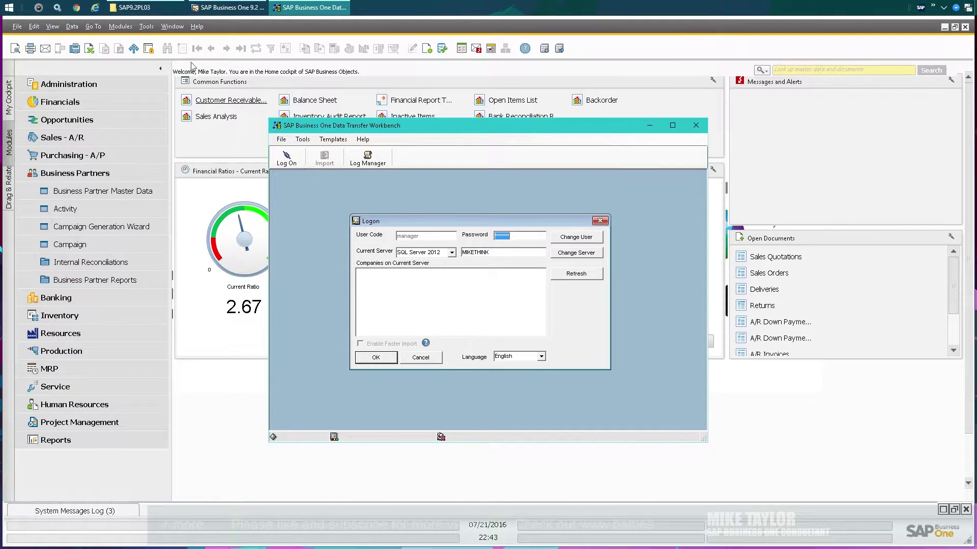
Bring the SAP9.2PL03 folder window forward and move it lower-right beside the logon
{"action": "left_click", "coordinate": [139, 8]}
{"action": "left_click_drag", "start_coordinate": [167, 69], "coordinate": [294, 96]}
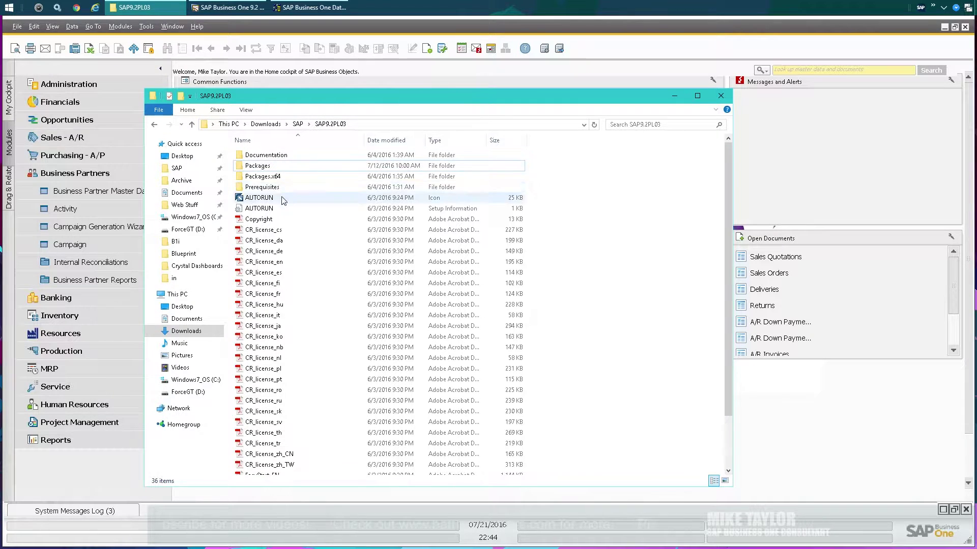
Browse Packages and Packages.x64 to the Data Transfer Workbench setup folder, then minimize Explorer
{"action": "double_click", "coordinate": [255, 171]}
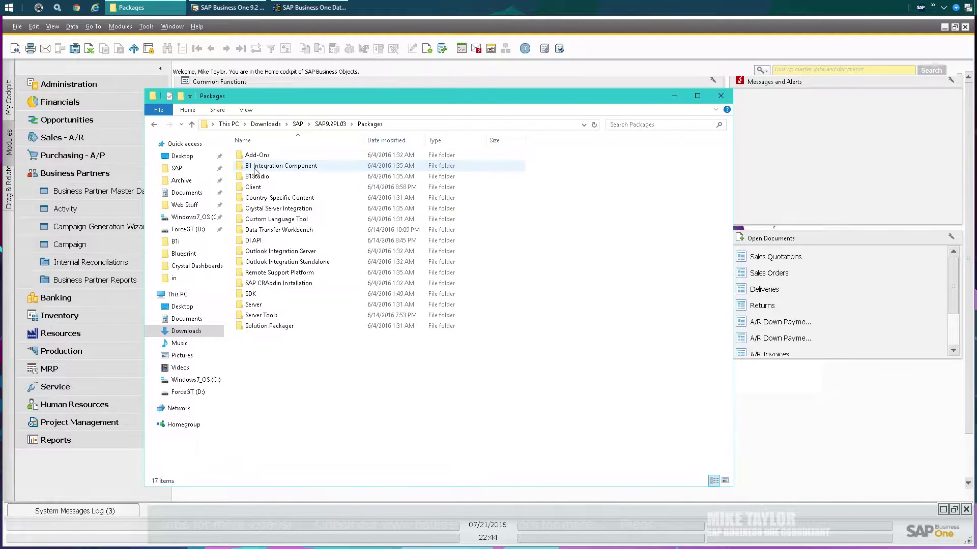
{"action": "left_click", "coordinate": [273, 232]}
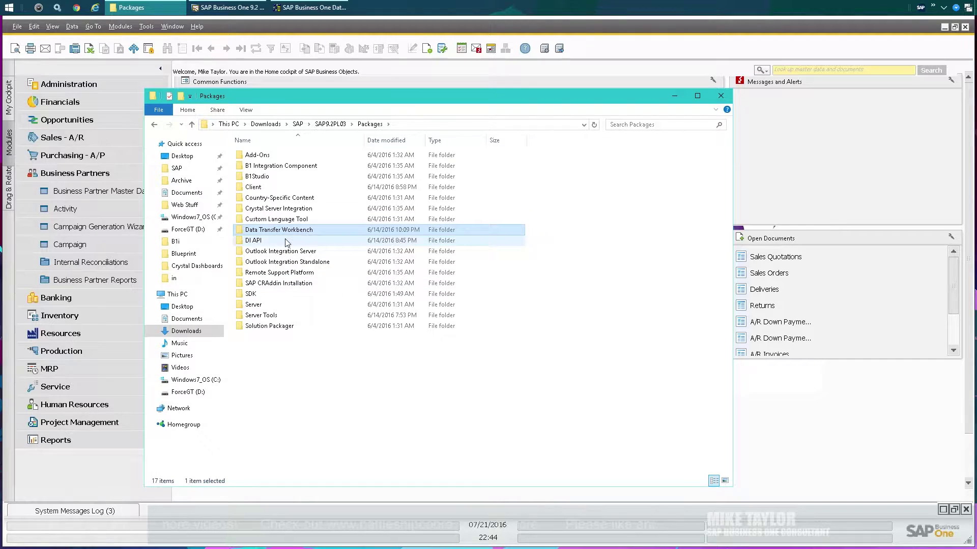
{"action": "left_click", "coordinate": [331, 124]}
{"action": "double_click", "coordinate": [277, 177]}
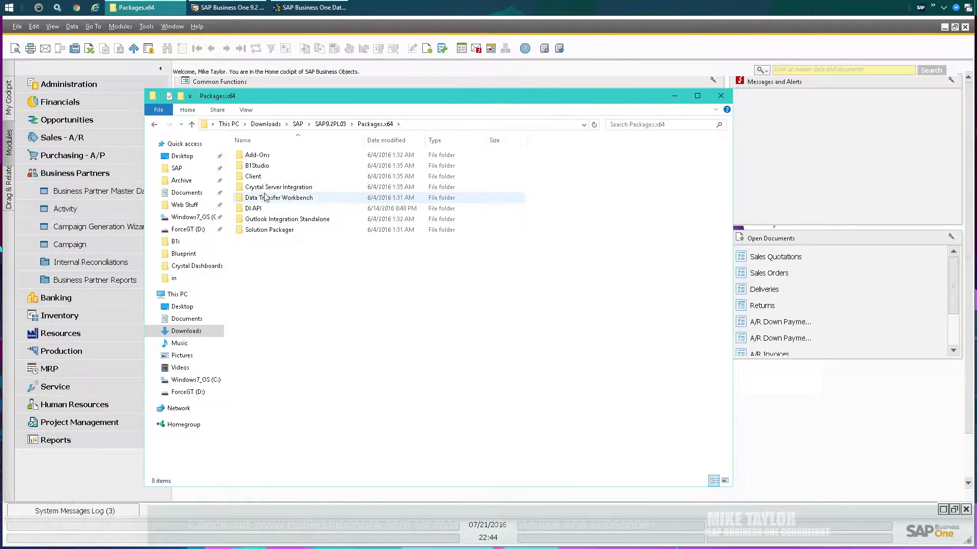
{"action": "double_click", "coordinate": [270, 200]}
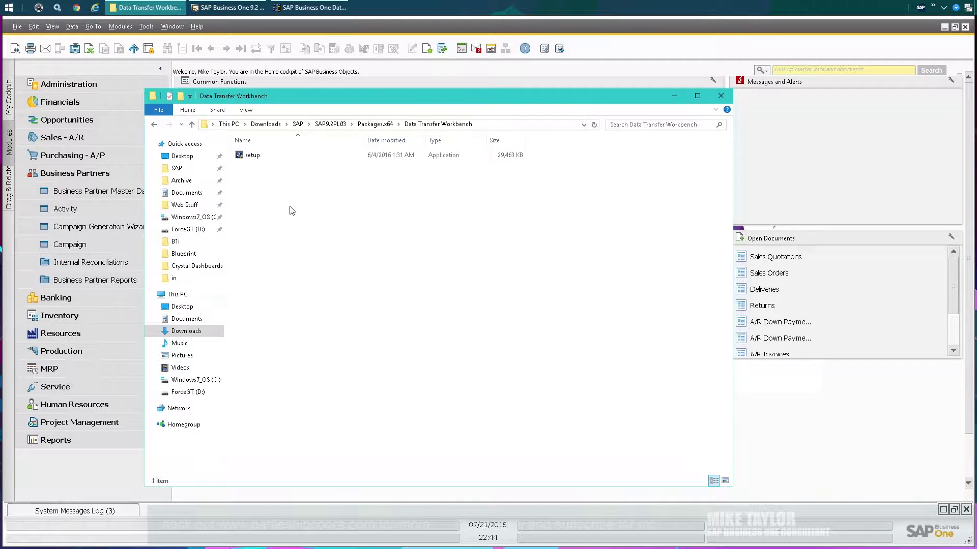
{"action": "key", "text": "alt+Left"}
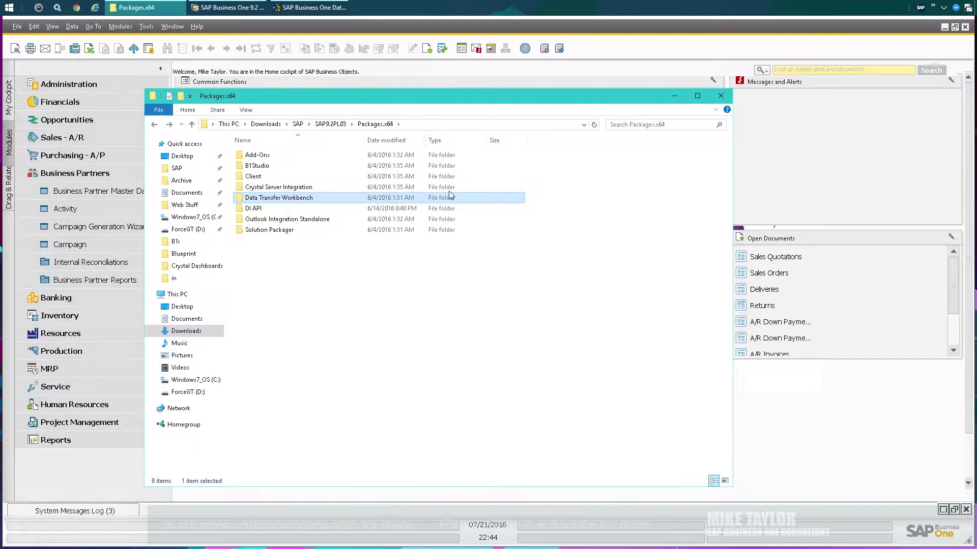
{"action": "left_click", "coordinate": [675, 96]}
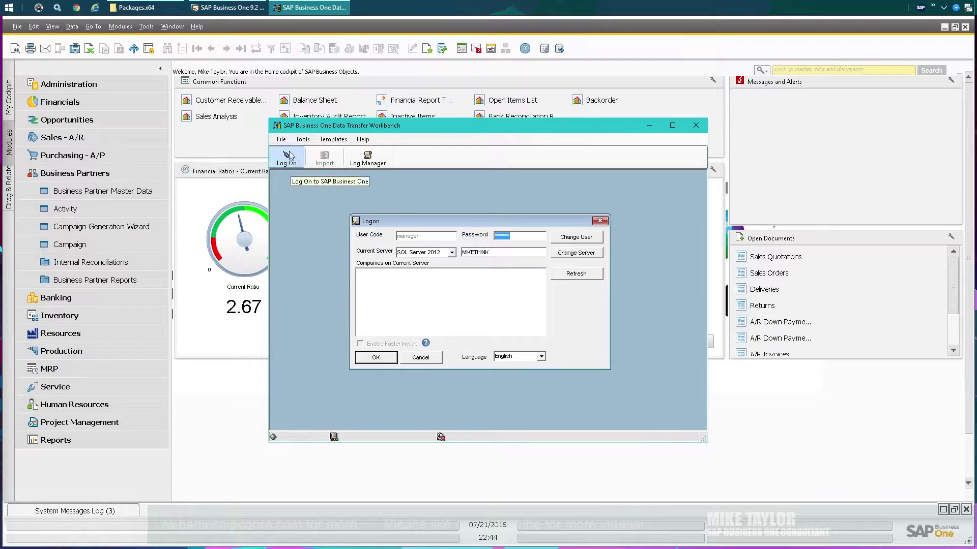
Set the server type to SQL Server 2014 for MIKETHINK and enter the SQL database login password
{"action": "left_click", "coordinate": [452, 253]}
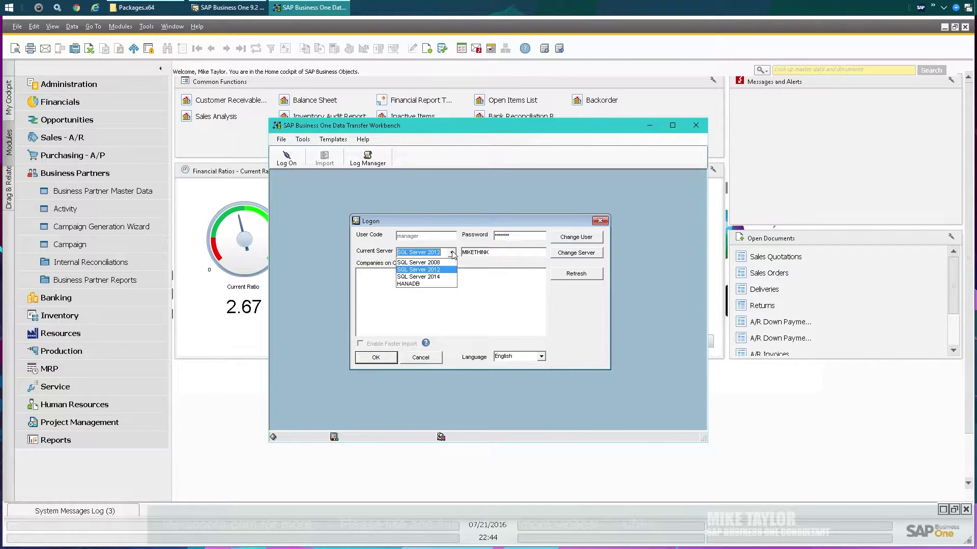
{"action": "left_click", "coordinate": [435, 277]}
{"action": "left_click", "coordinate": [498, 253]}
{"action": "left_click", "coordinate": [571, 253]}
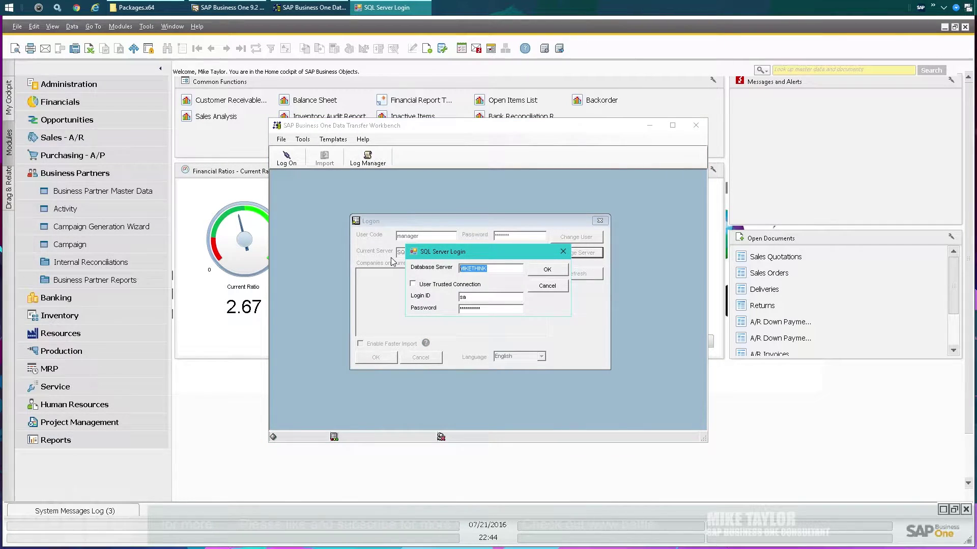
{"action": "double_click", "coordinate": [479, 296]}
{"action": "double_click", "coordinate": [491, 309]}
{"action": "type", "text": "*"}
{"action": "left_click", "coordinate": [540, 270]}
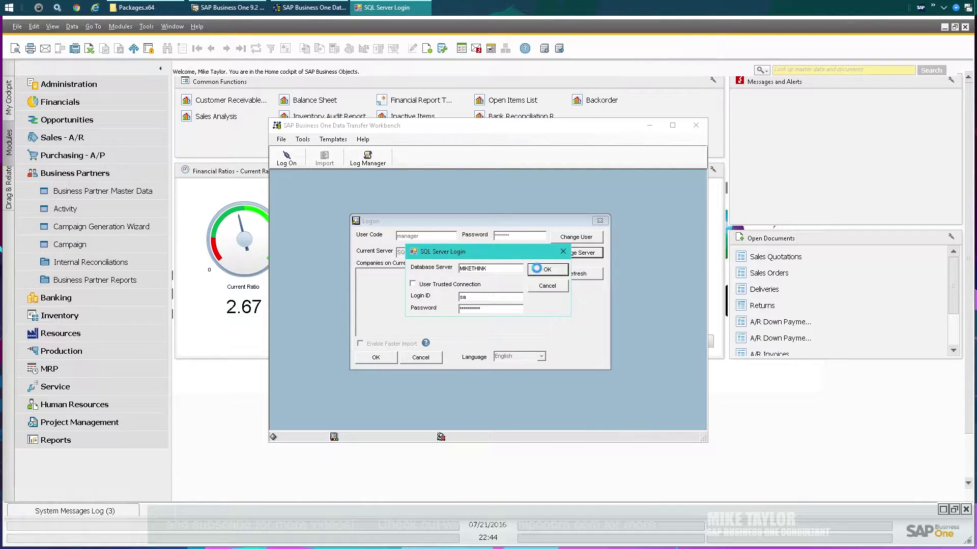
Choose the SAPBusinessObjects company, enter the user password and log on, then minimize the workbench
{"action": "left_click", "coordinate": [391, 284]}
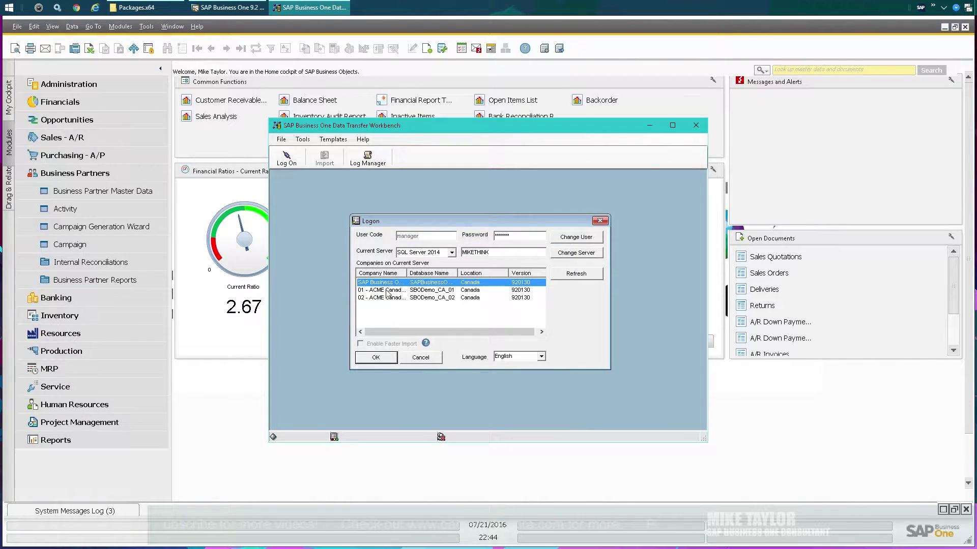
{"action": "double_click", "coordinate": [515, 235]}
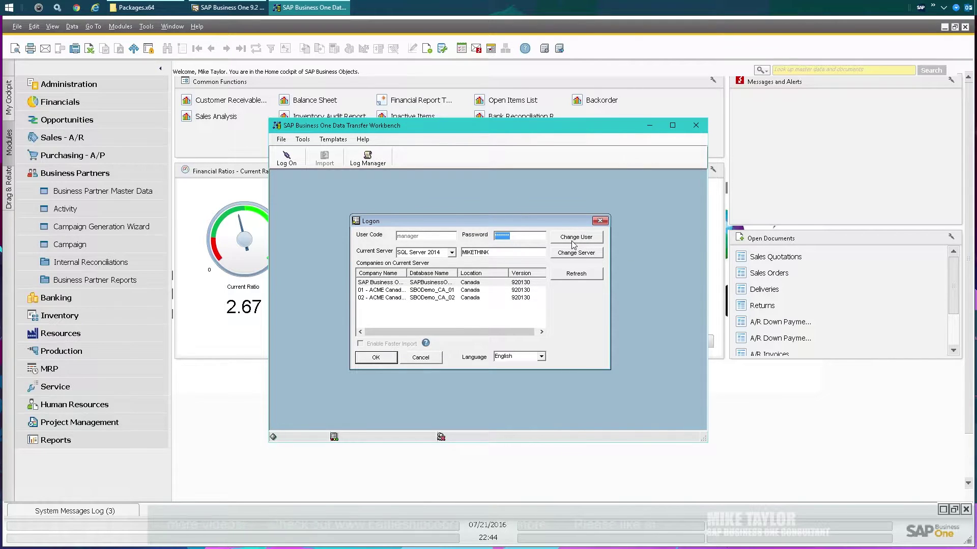
{"action": "left_click", "coordinate": [516, 234]}
{"action": "type", "text": "ma"}
{"action": "left_click", "coordinate": [375, 357]}
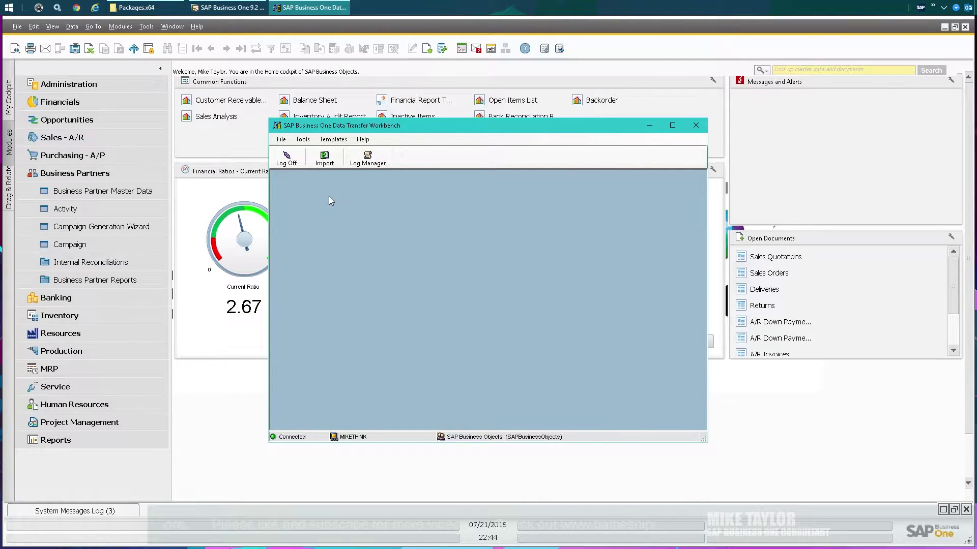
{"action": "left_click", "coordinate": [649, 125]}
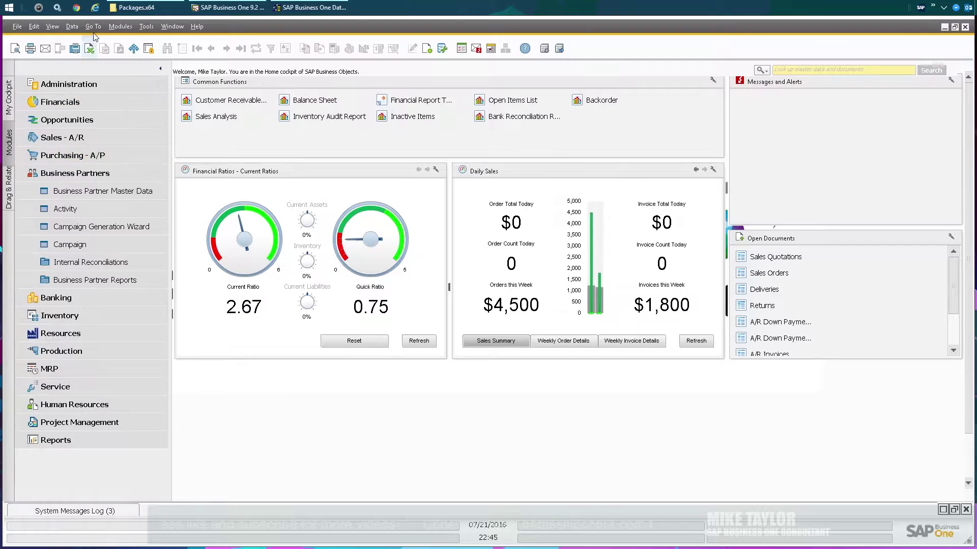
Turn on View > System Information and open an empty Business Partner Master Data form
{"action": "left_click", "coordinate": [53, 26]}
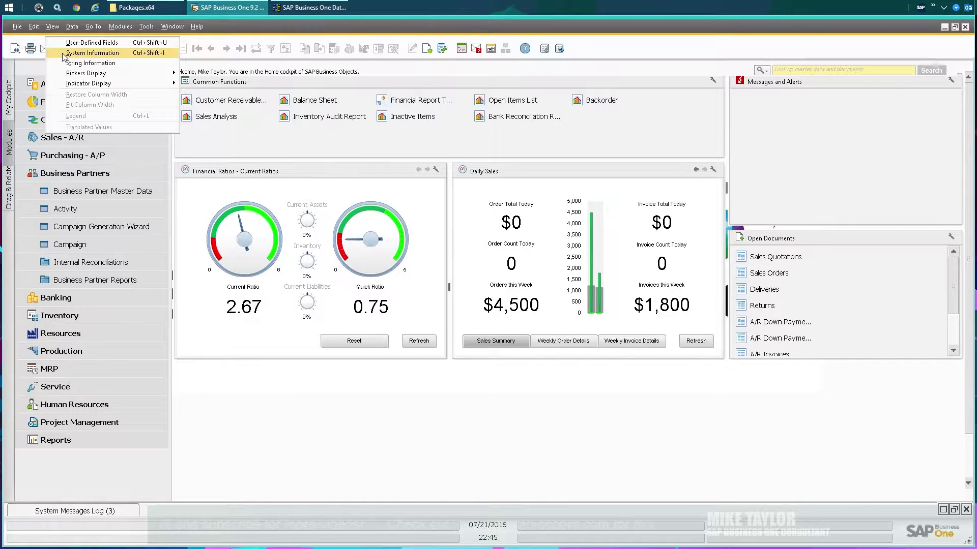
{"action": "left_click", "coordinate": [64, 55]}
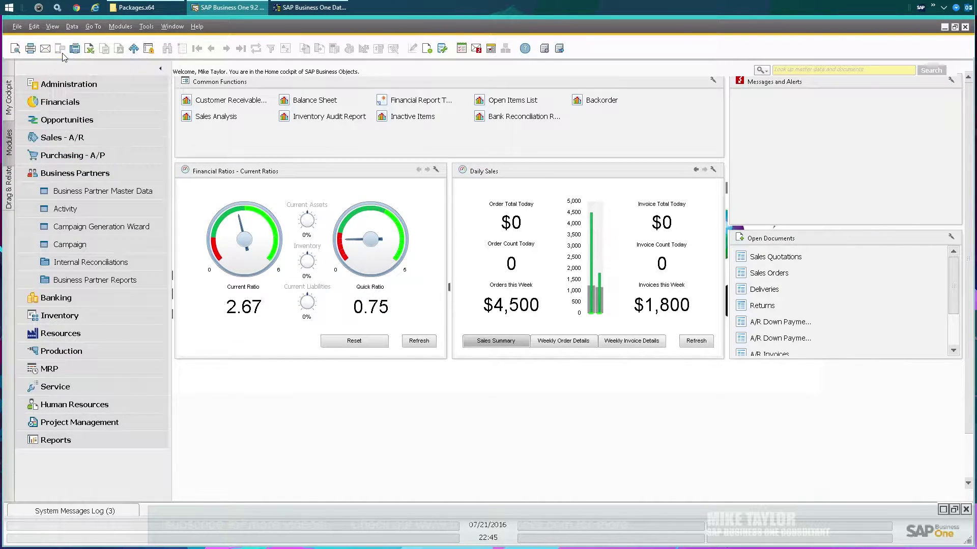
{"action": "left_click", "coordinate": [59, 192]}
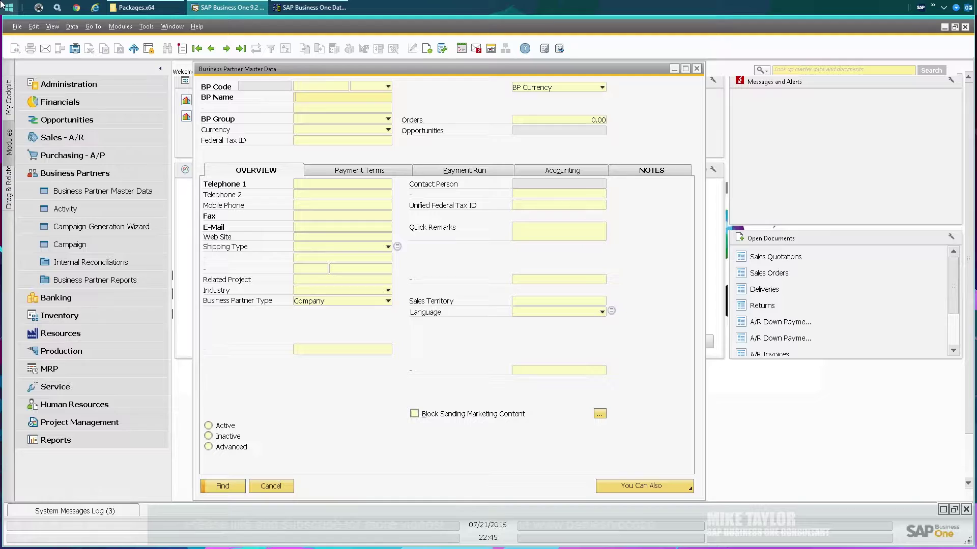
{"action": "left_click", "coordinate": [2, 5]}
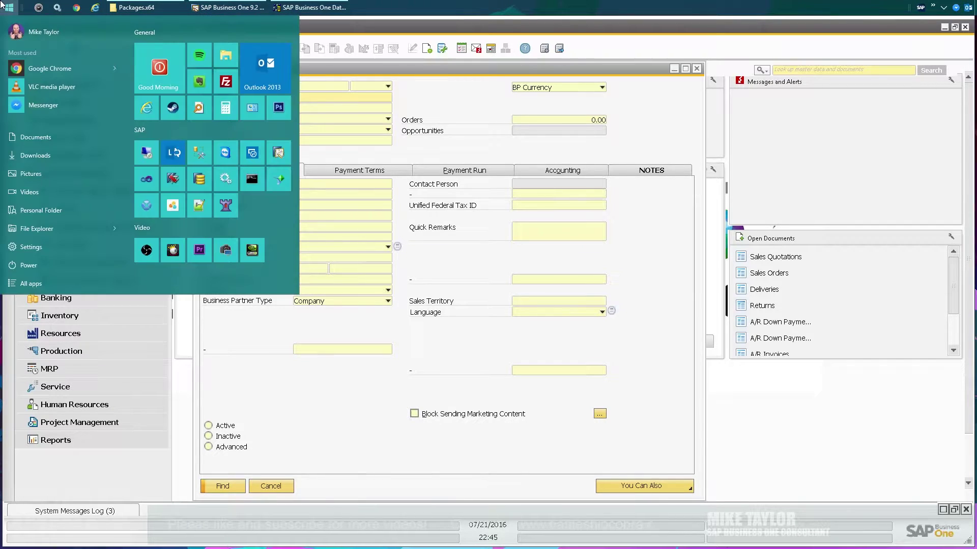
Open the OCRD - BusinessPartners template from Templates > Business Partners > Business Partner Master Data in Excel
{"action": "left_click", "coordinate": [40, 280]}
{"action": "scroll", "coordinate": [36, 182], "scroll_direction": "down", "scroll_amount": 10}
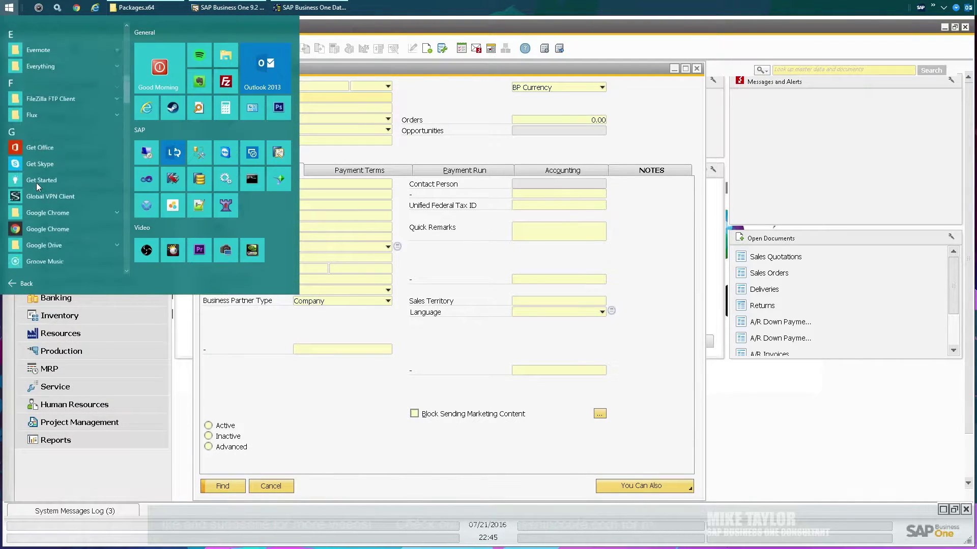
{"action": "scroll", "coordinate": [65, 181], "scroll_direction": "down", "scroll_amount": 10}
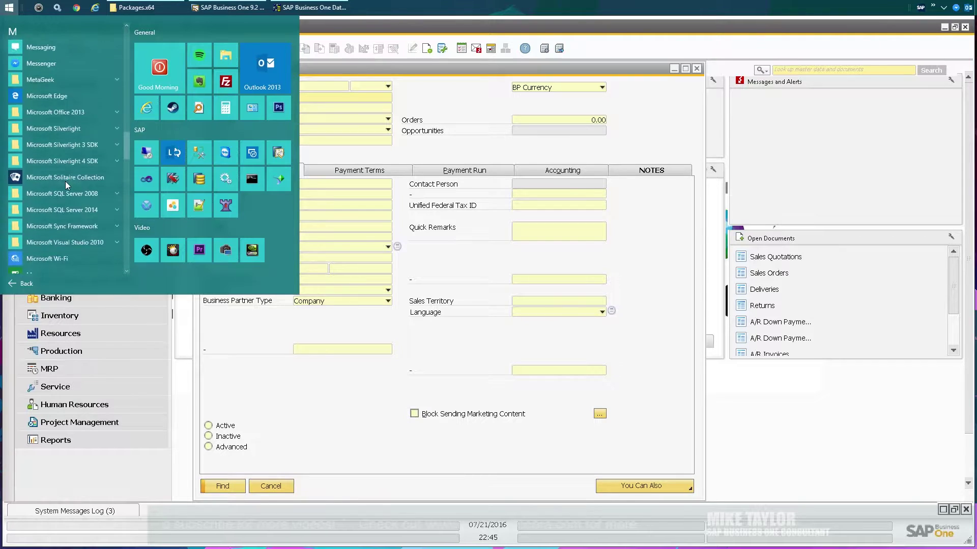
{"action": "scroll", "coordinate": [65, 181], "scroll_direction": "down", "scroll_amount": 10}
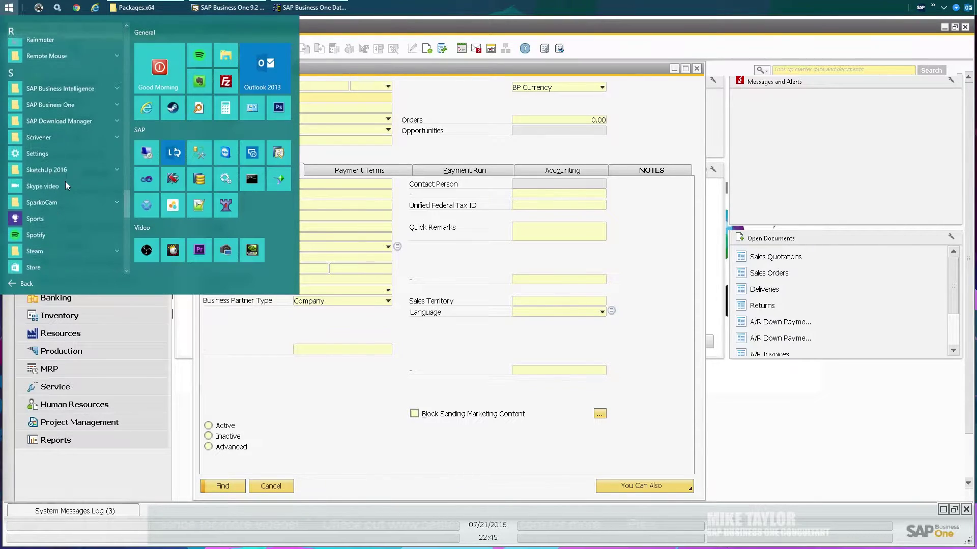
{"action": "left_click", "coordinate": [45, 104]}
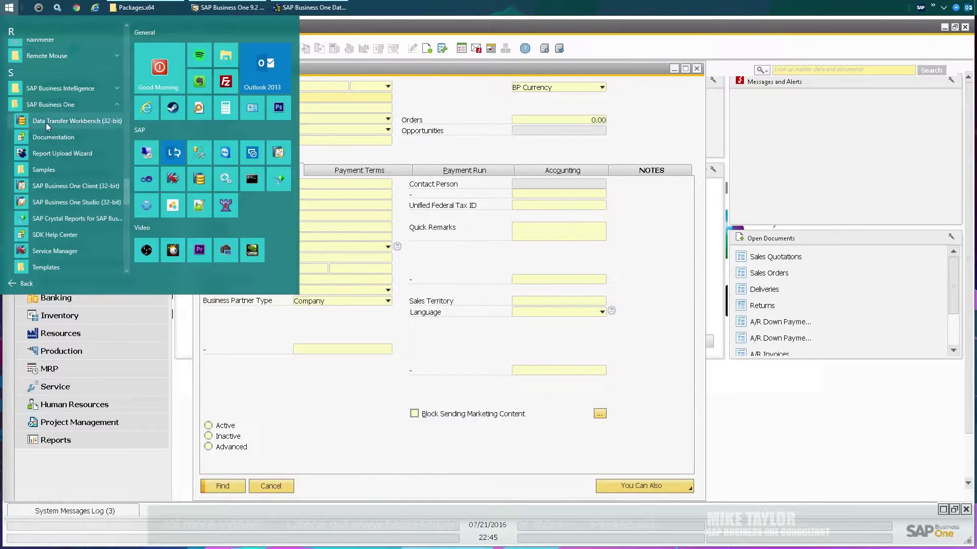
{"action": "left_click", "coordinate": [47, 267]}
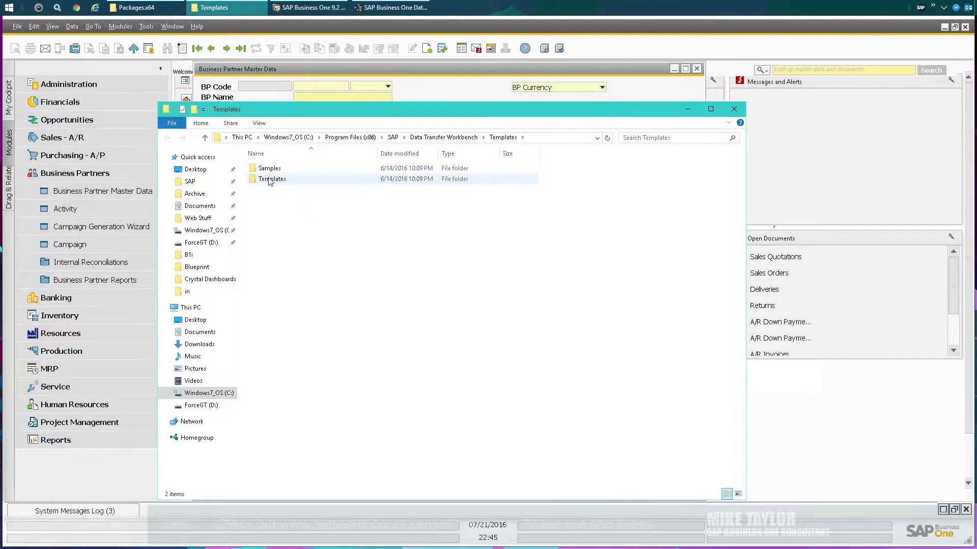
{"action": "double_click", "coordinate": [288, 189]}
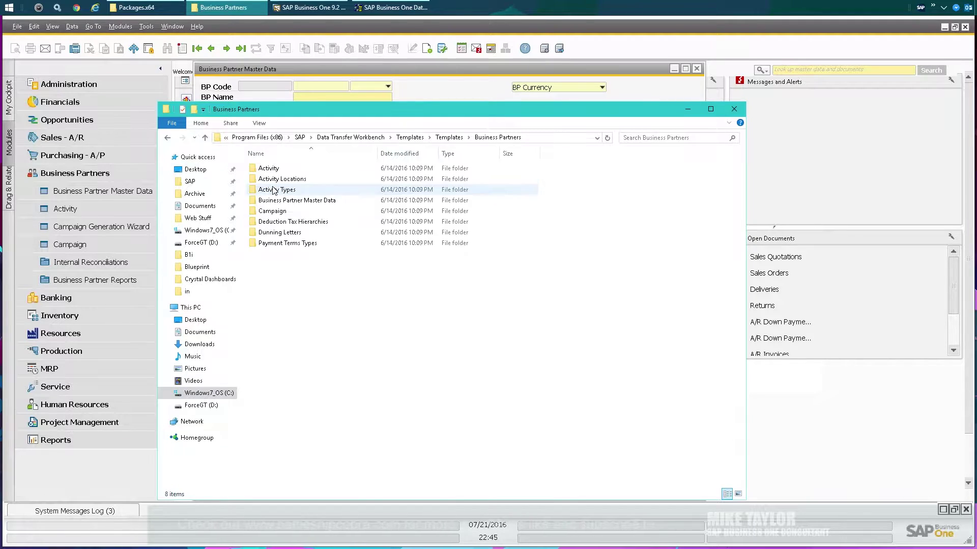
{"action": "double_click", "coordinate": [287, 200]}
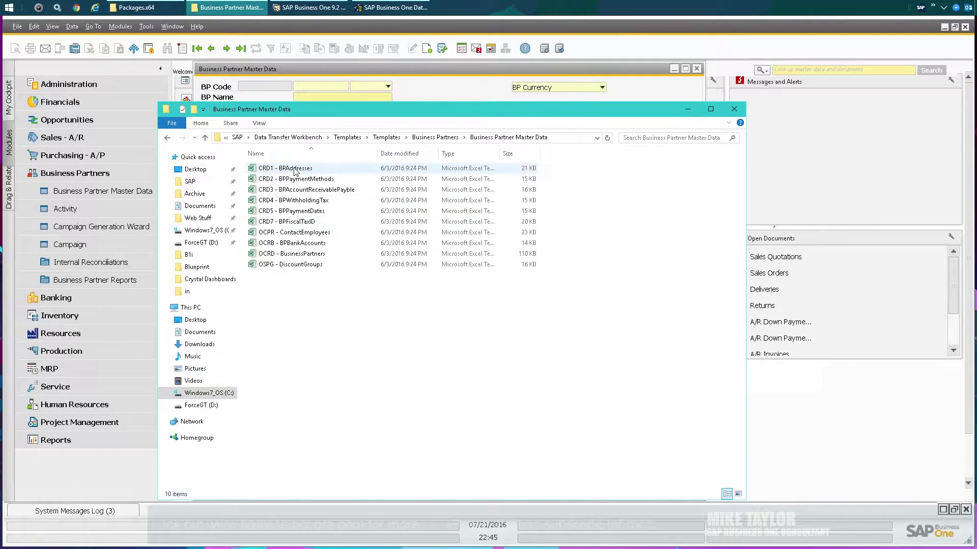
{"action": "double_click", "coordinate": [271, 254]}
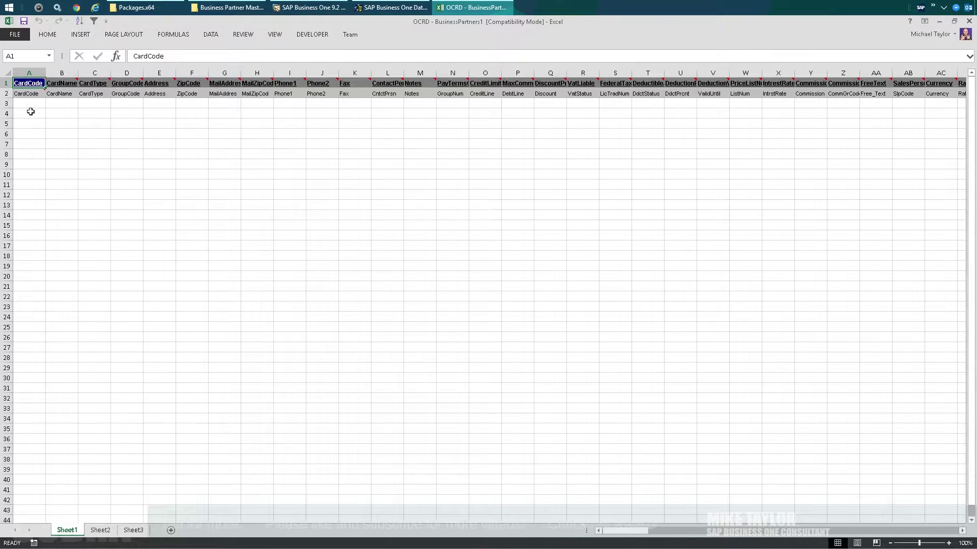
Widen column B to show CardName fully and inspect its header B1 and field name B2
{"action": "left_click", "coordinate": [94, 144]}
{"action": "left_click_drag", "start_coordinate": [620, 532], "coordinate": [572, 509]}
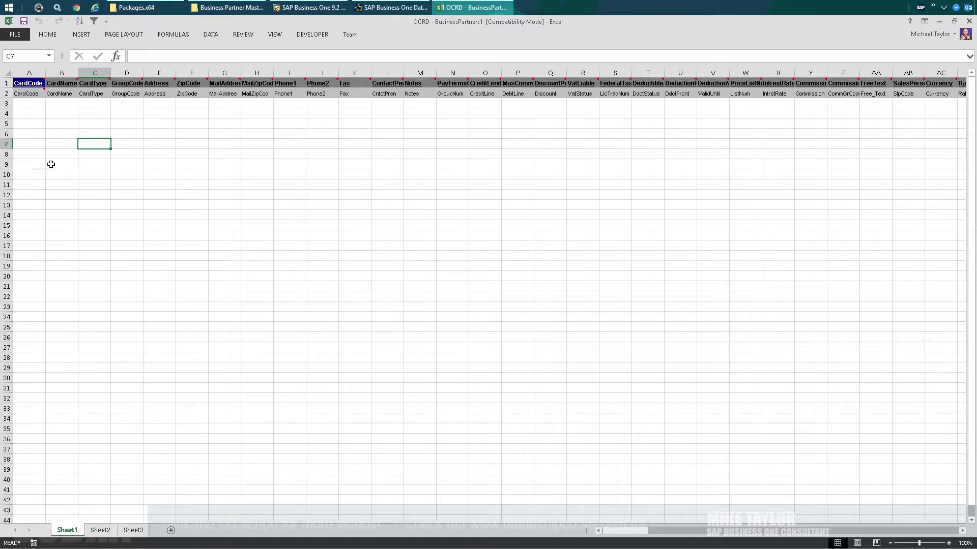
{"action": "left_click_drag", "start_coordinate": [77, 73], "coordinate": [95, 72]}
{"action": "left_click", "coordinate": [67, 83]}
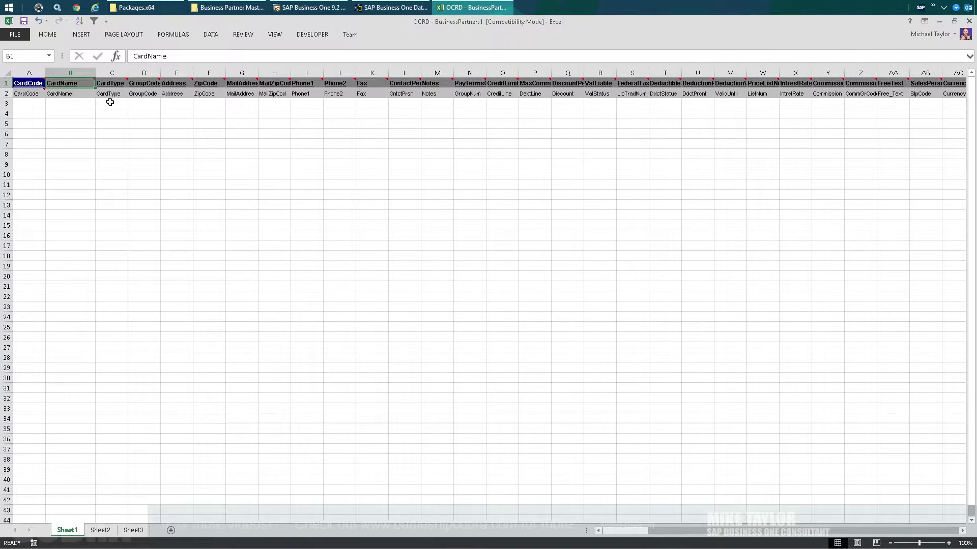
{"action": "left_click", "coordinate": [63, 94]}
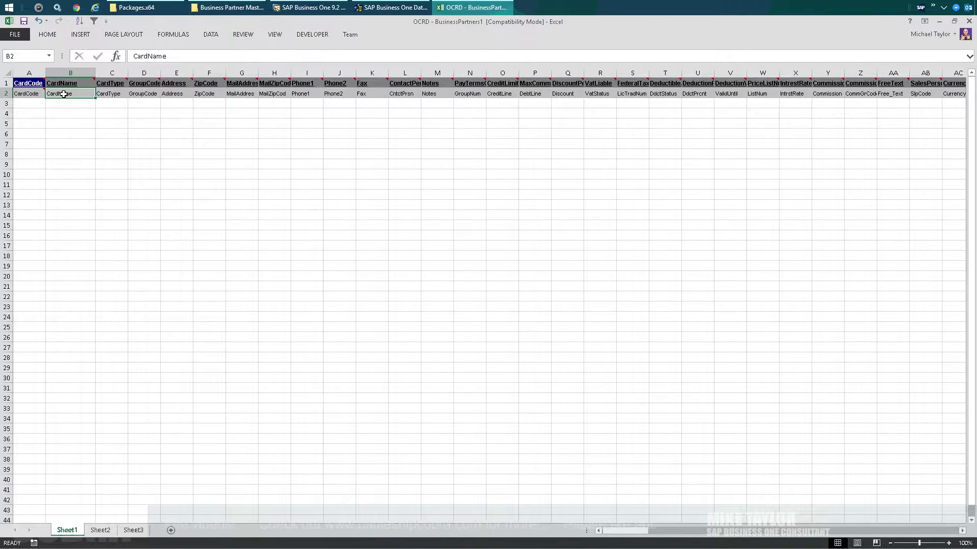
Widen column N and compare the PayTermsGrpCode header with its GroupNum field name and note
{"action": "left_click_drag", "start_coordinate": [486, 73], "coordinate": [520, 73]}
{"action": "left_click", "coordinate": [498, 82]}
{"action": "left_click", "coordinate": [477, 93]}
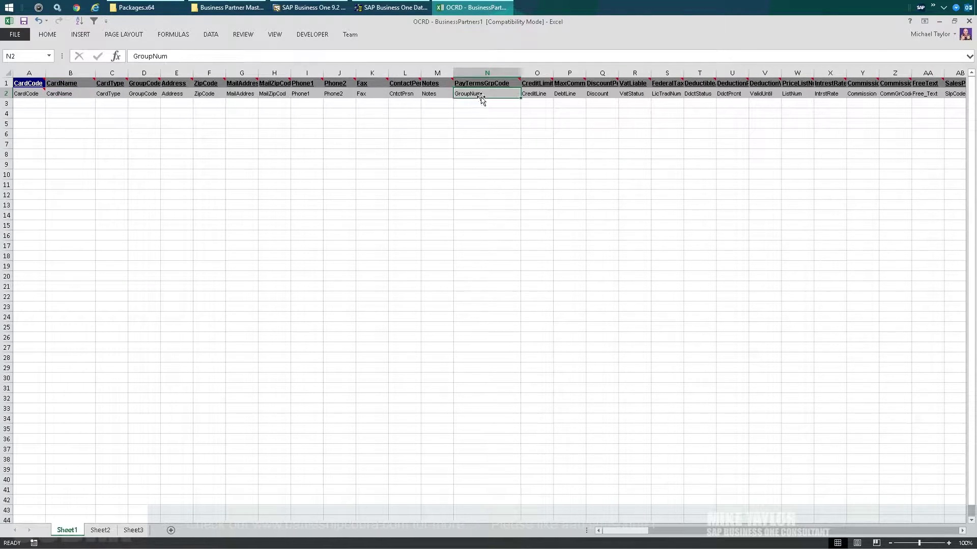
{"action": "left_click_drag", "start_coordinate": [474, 84], "coordinate": [477, 100]}
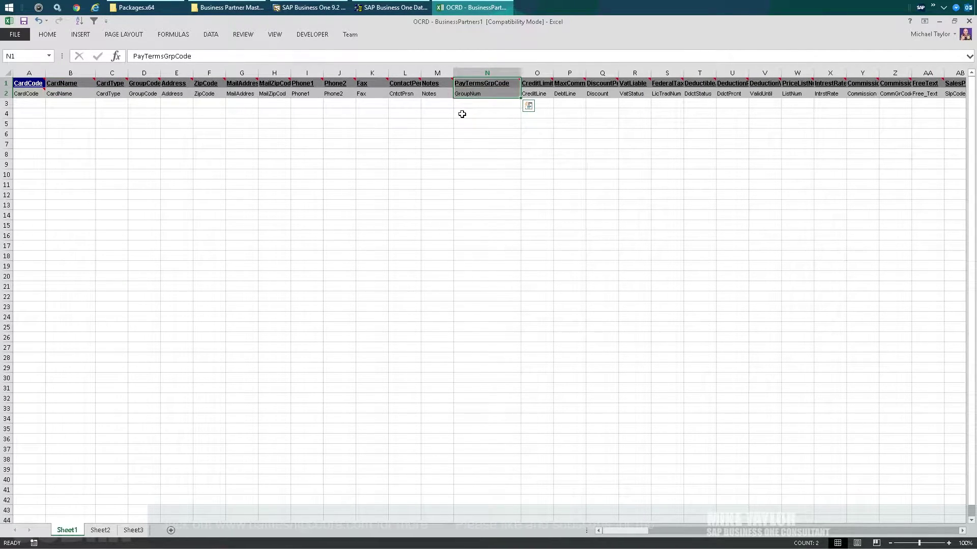
{"action": "left_click", "coordinate": [473, 93]}
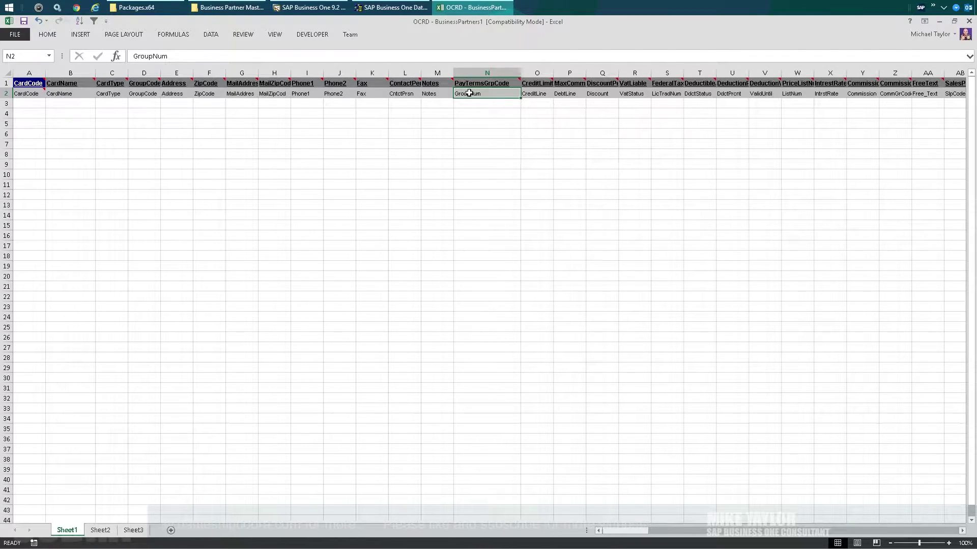
{"action": "left_click", "coordinate": [471, 82]}
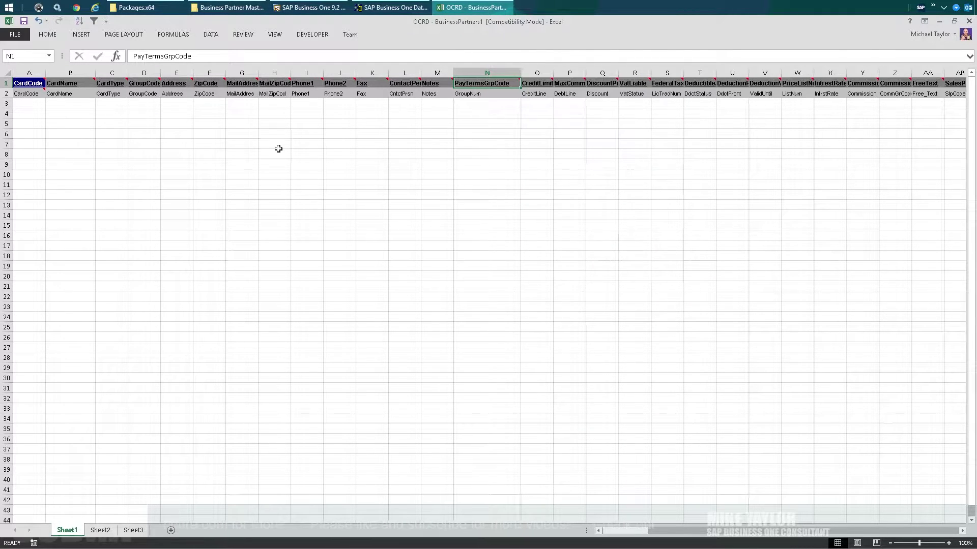
{"action": "left_click", "coordinate": [308, 8]}
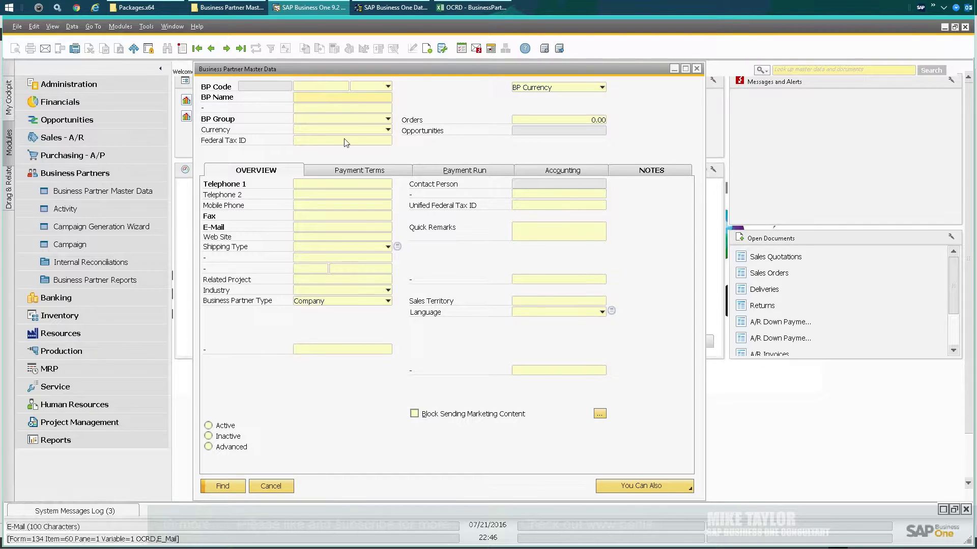
Search the OCRD sheet for CardName and check the note on the B1 header
{"action": "left_click", "coordinate": [473, 8]}
{"action": "left_click", "coordinate": [70, 94]}
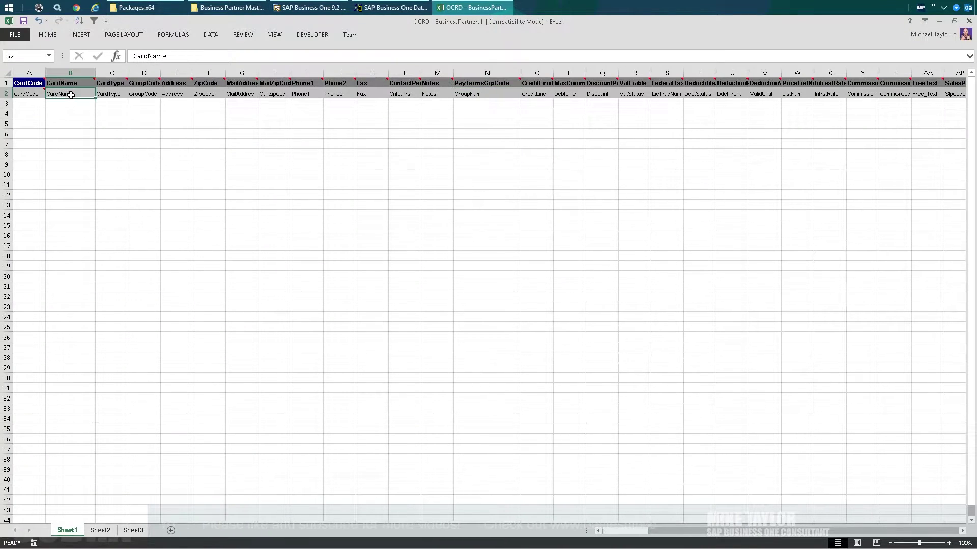
{"action": "key", "text": "ctrl+f"}
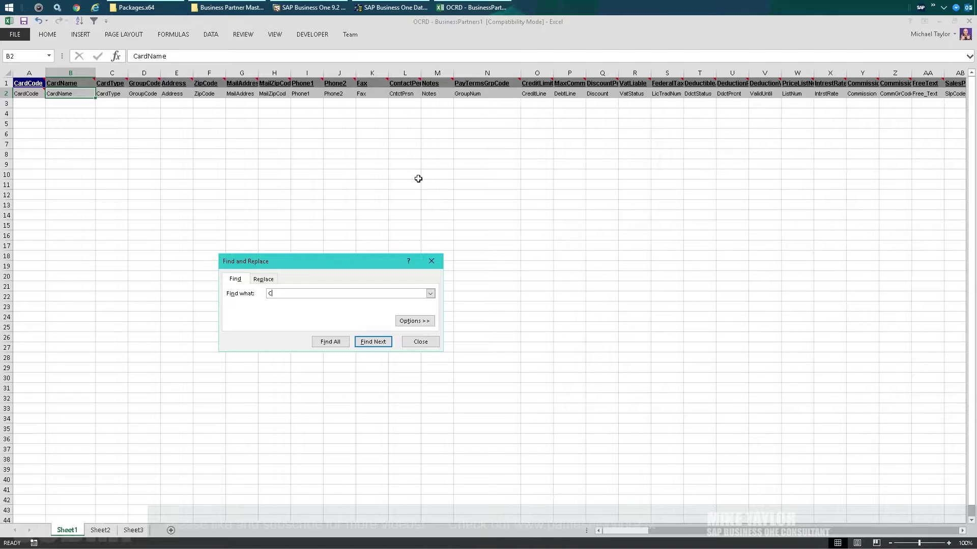
{"action": "type", "text": "CardName"}
{"action": "key", "text": "Return"}
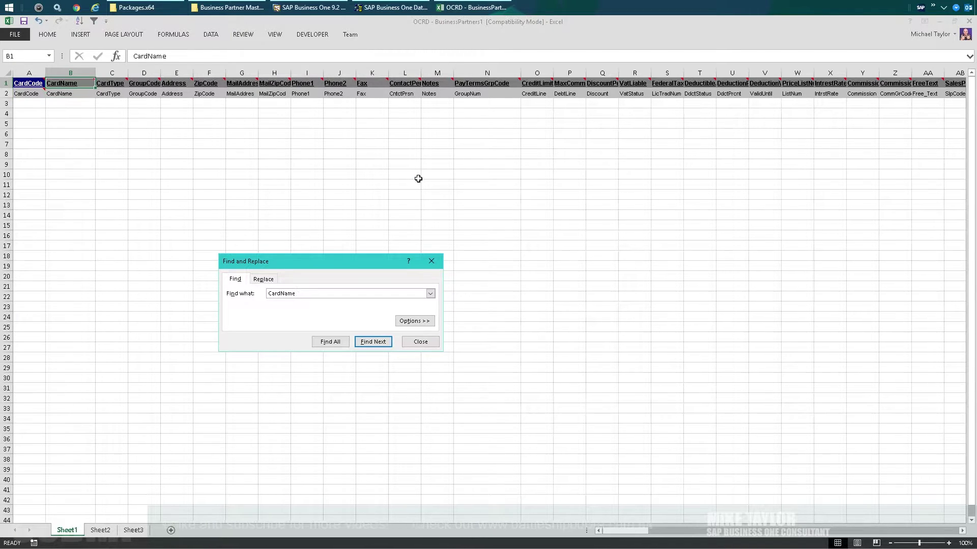
{"action": "key", "text": "Escape"}
{"action": "left_click", "coordinate": [77, 94]}
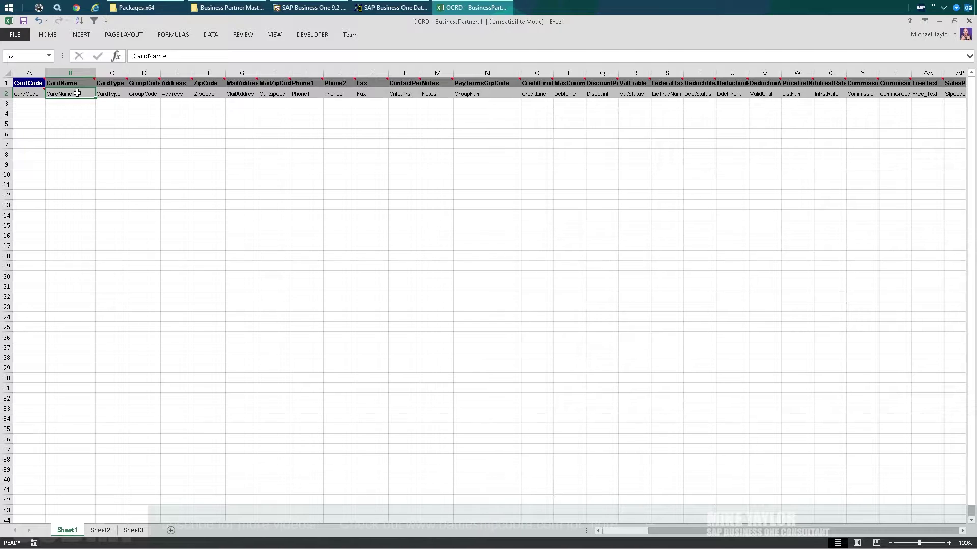
{"action": "left_click", "coordinate": [69, 82]}
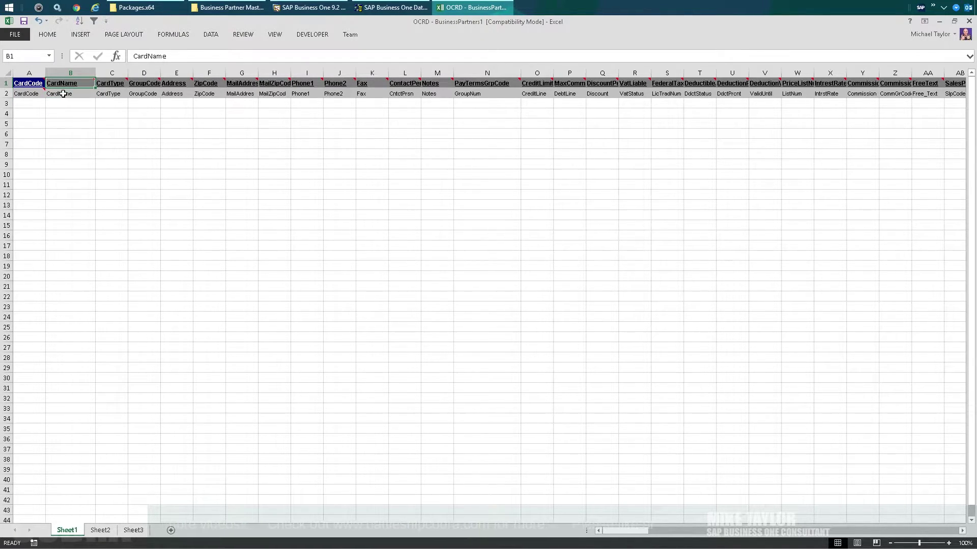
{"action": "left_click", "coordinate": [70, 102]}
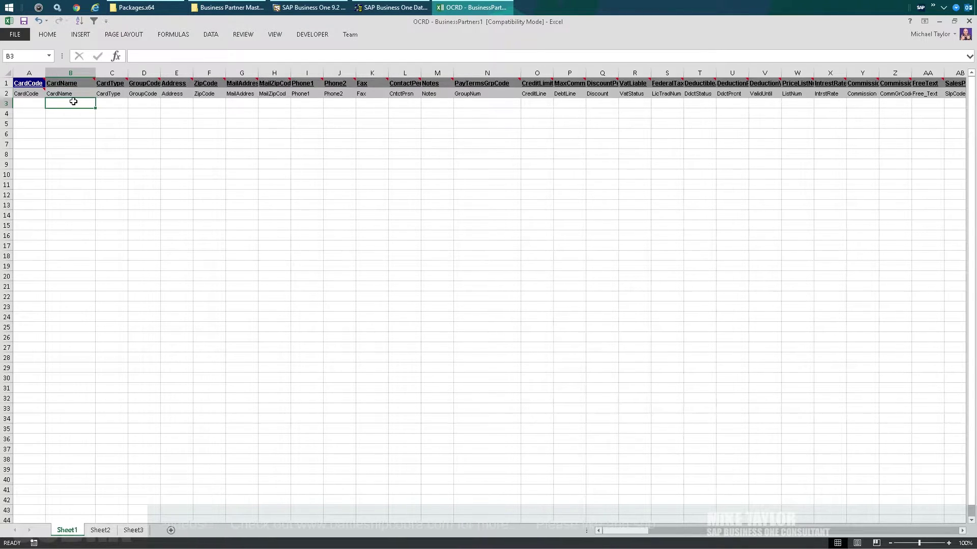
Clear the contents of columns C through HJ, leaving only CardCode and CardName
{"action": "left_click", "coordinate": [35, 93]}
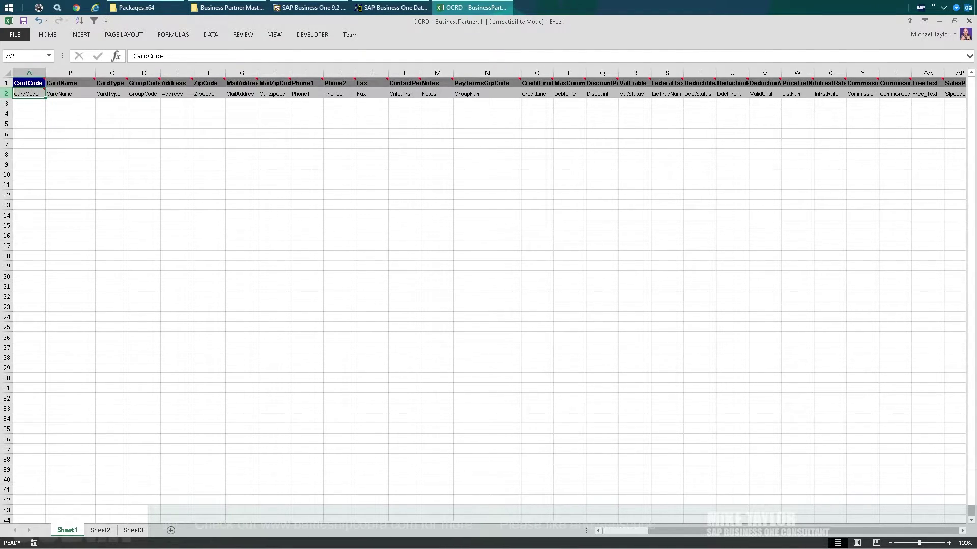
{"action": "left_click", "coordinate": [6, 93]}
{"action": "right_click", "coordinate": [6, 93]}
{"action": "key", "text": "Escape"}
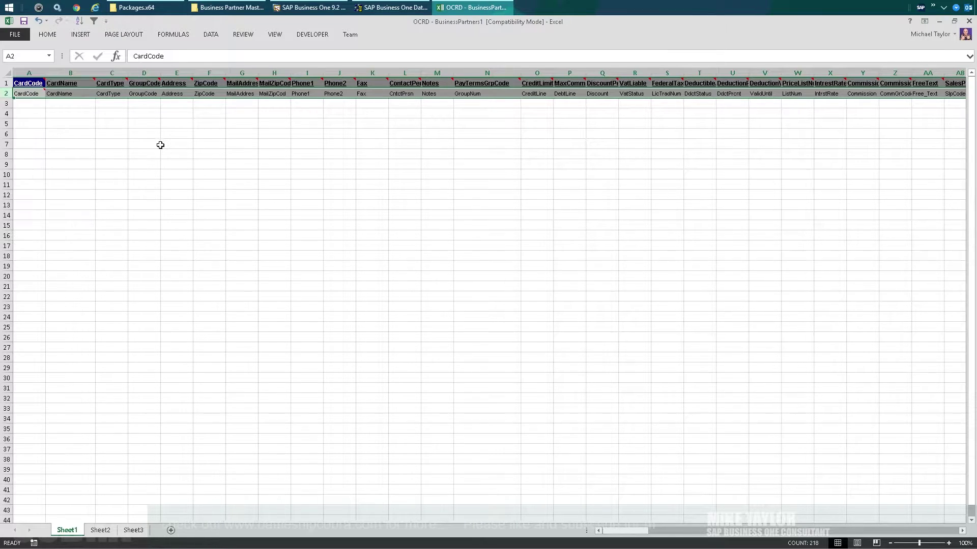
{"action": "left_click", "coordinate": [112, 73]}
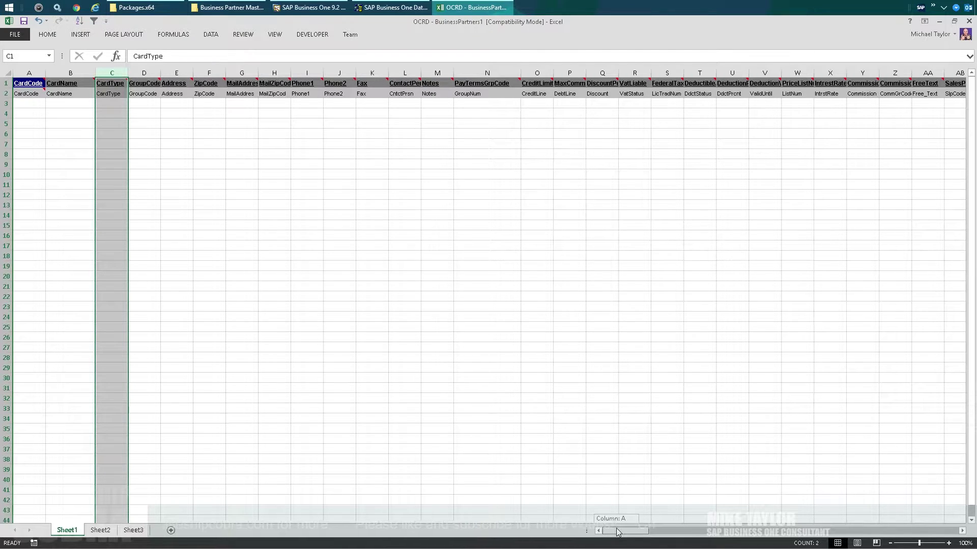
{"action": "left_click_drag", "start_coordinate": [643, 532], "coordinate": [936, 533]}
{"action": "left_click", "coordinate": [840, 72], "text": "shift"}
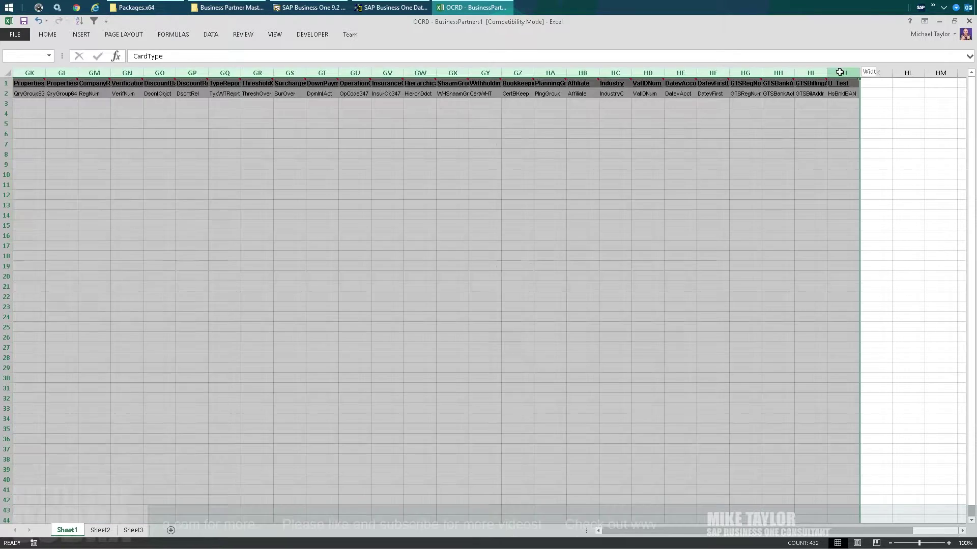
{"action": "right_click", "coordinate": [839, 72]}
{"action": "key", "text": "ctrl+minus"}
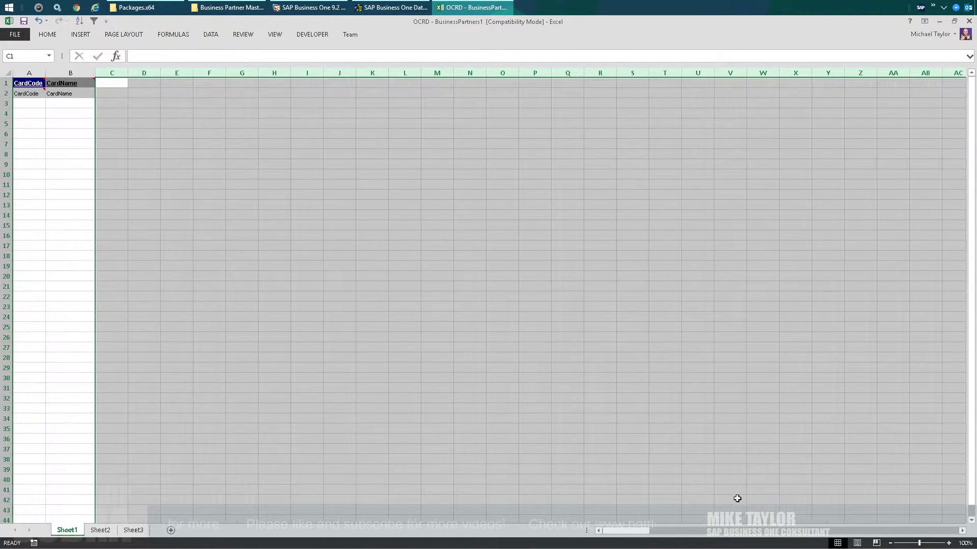
{"action": "left_click", "coordinate": [300, 287]}
Widen columns A and B so CardCode and CardName display fully
{"action": "left_click", "coordinate": [70, 123]}
{"action": "left_click", "coordinate": [68, 104]}
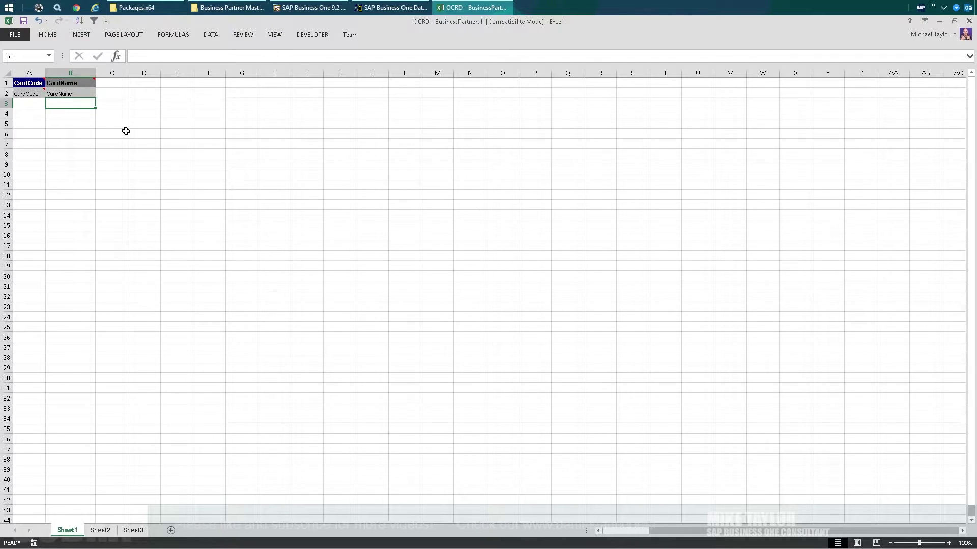
{"action": "left_click", "coordinate": [29, 73]}
{"action": "left_click", "coordinate": [52, 101]}
{"action": "left_click_drag", "start_coordinate": [43, 69], "coordinate": [71, 70]}
{"action": "left_click", "coordinate": [56, 144]}
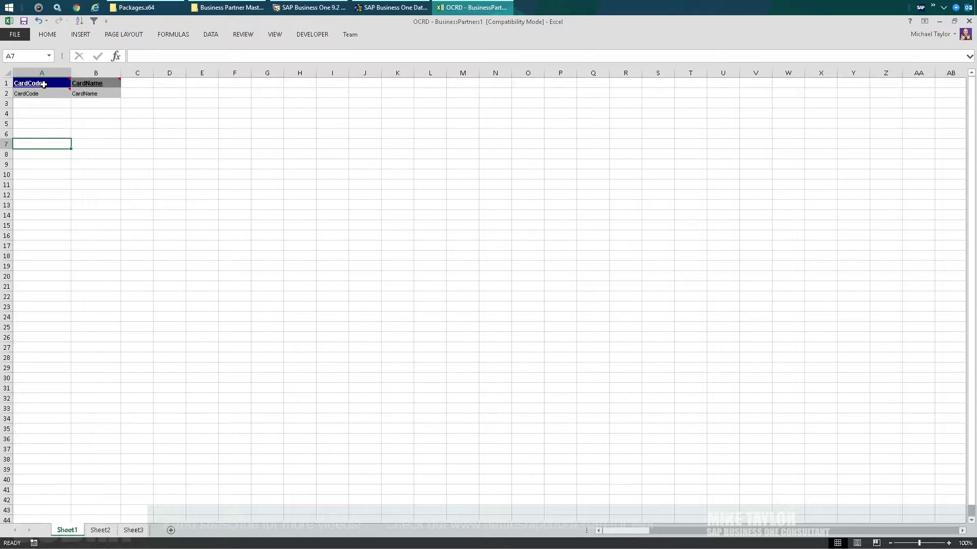
{"action": "mouse_move", "coordinate": [44, 84]}
{"action": "left_click_drag", "start_coordinate": [123, 71], "coordinate": [262, 91]}
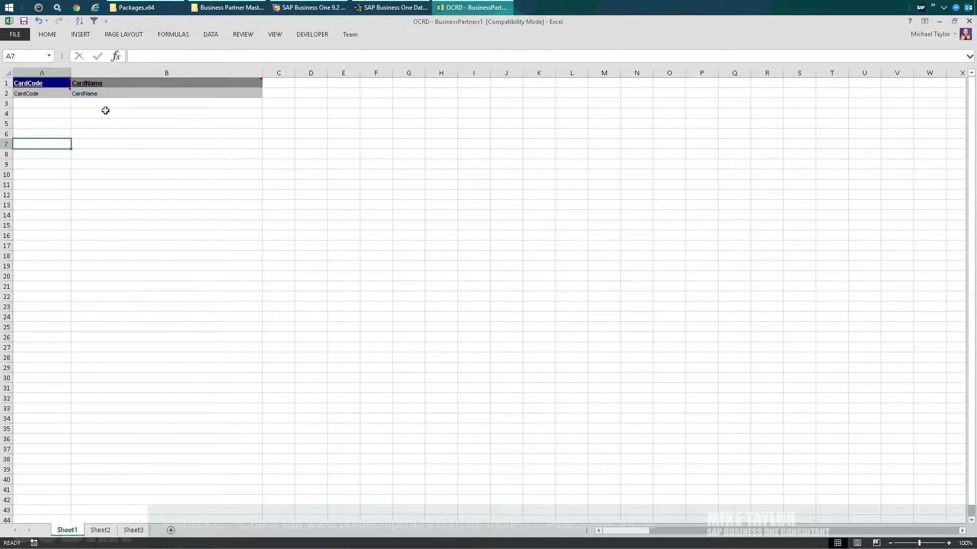
{"action": "left_click", "coordinate": [46, 103]}
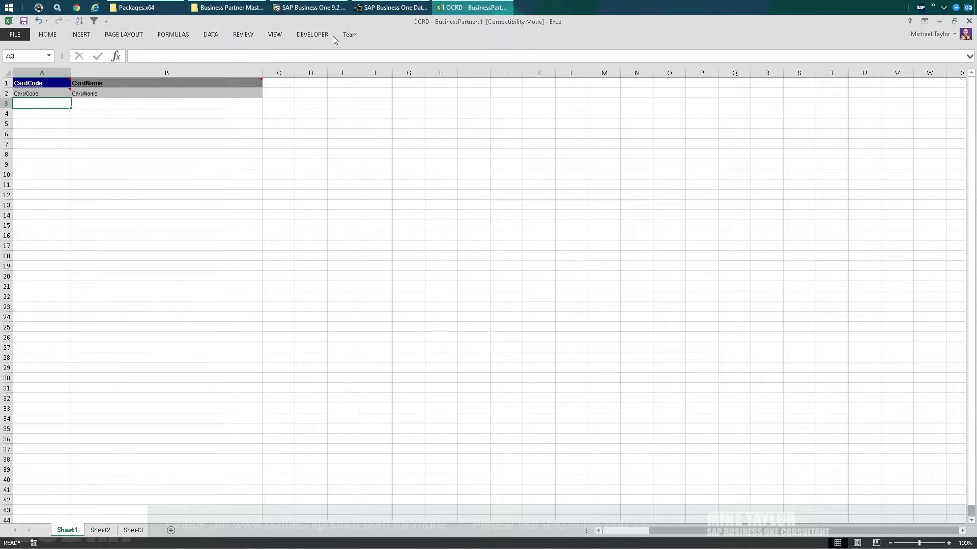
{"action": "left_click", "coordinate": [312, 8]}
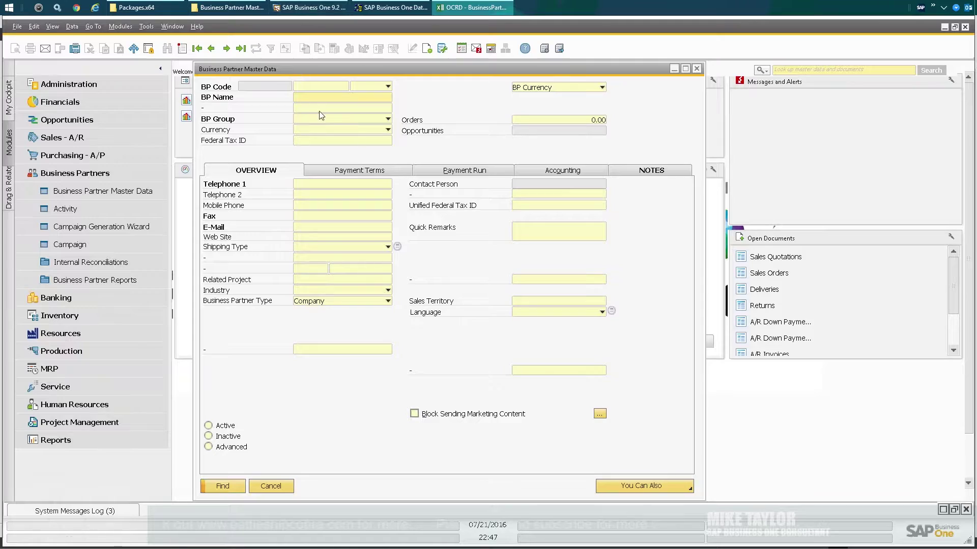
Search for a business partner by BP Name and copy its BP Code
{"action": "left_click", "coordinate": [297, 97]}
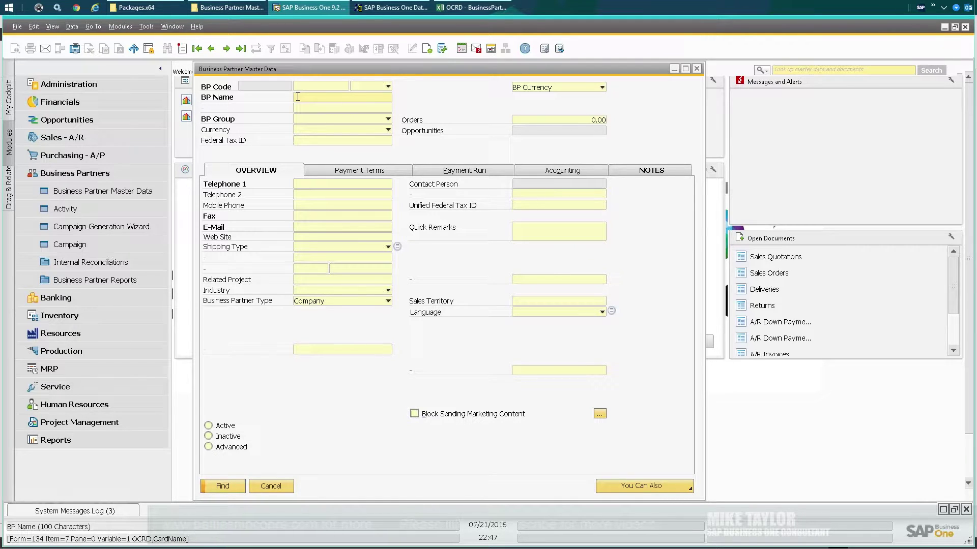
{"action": "type", "text": "mike"}
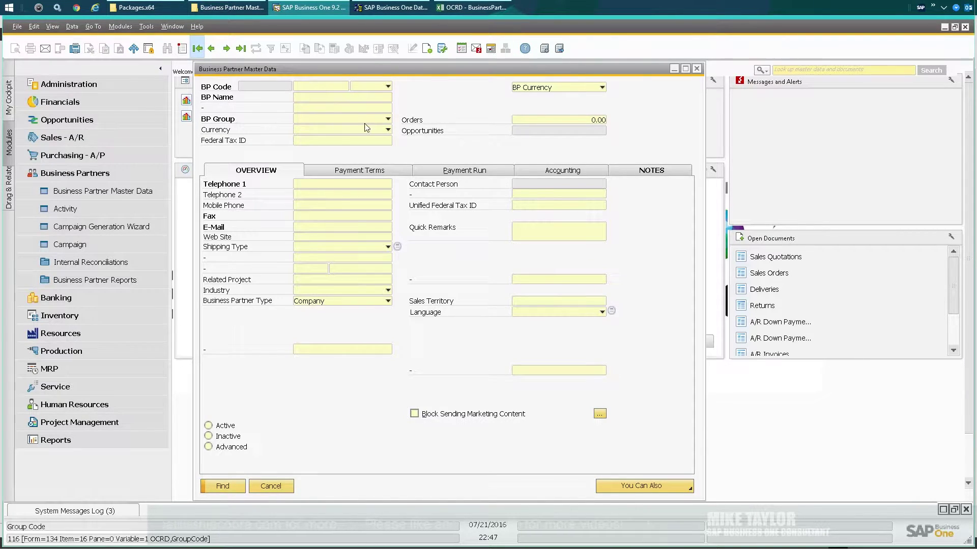
{"action": "key", "text": "Return"}
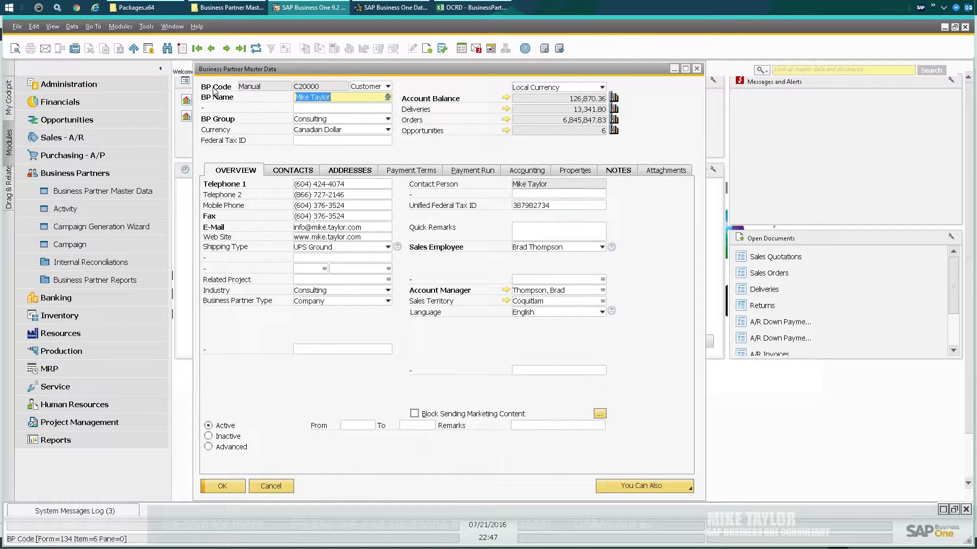
{"action": "right_click", "coordinate": [313, 89]}
{"action": "left_click", "coordinate": [338, 97]}
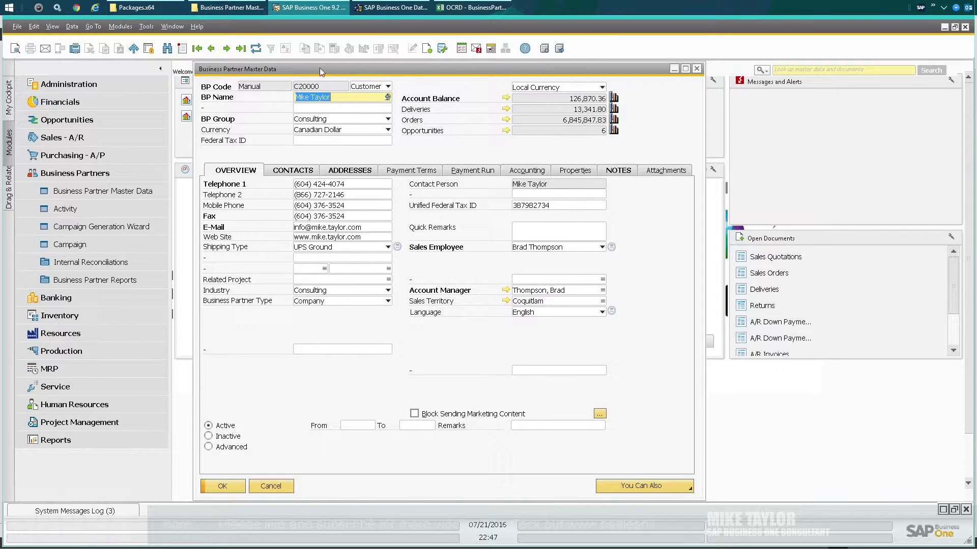
Build a Query Generator query on OCRD selecting CardCode and CardName, and execute it
{"action": "left_click", "coordinate": [154, 30]}
{"action": "mouse_move", "coordinate": [191, 145]}
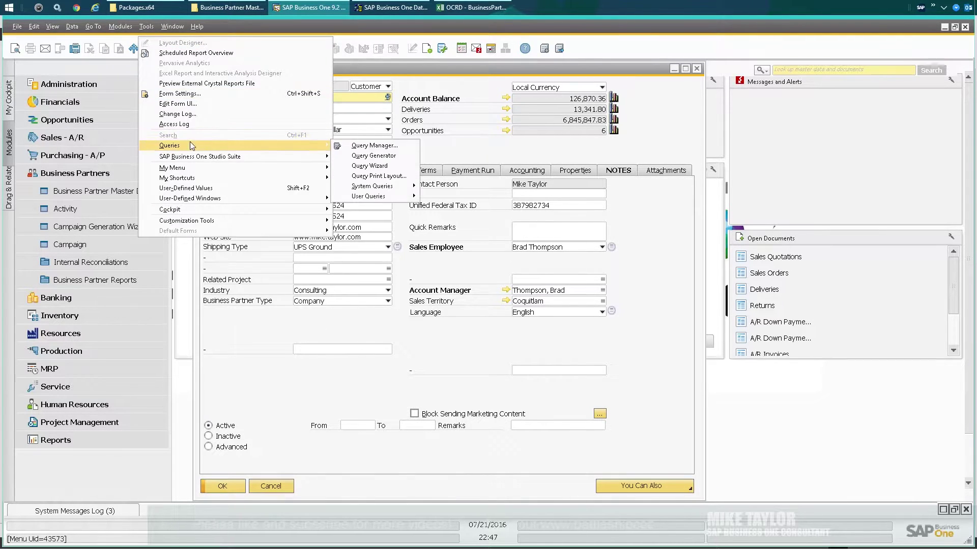
{"action": "left_click", "coordinate": [356, 156]}
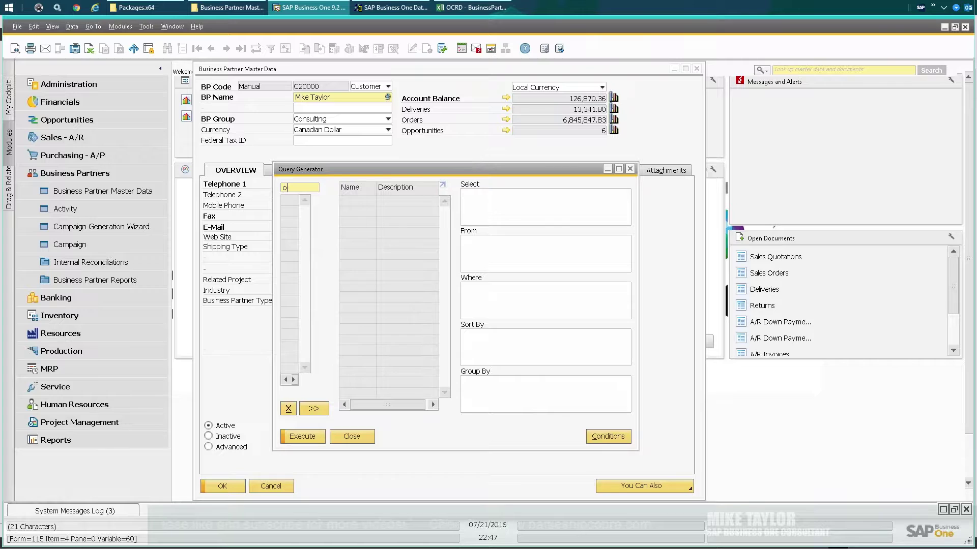
{"action": "type", "text": "ocrd"}
{"action": "key", "text": "Return"}
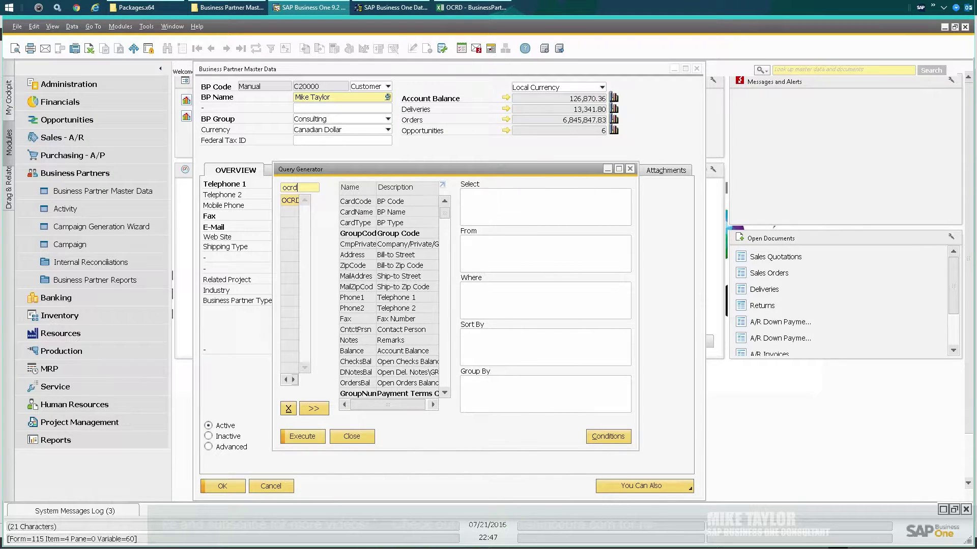
{"action": "left_click", "coordinate": [356, 201]}
{"action": "left_click", "coordinate": [363, 213]}
{"action": "left_click", "coordinate": [302, 437]}
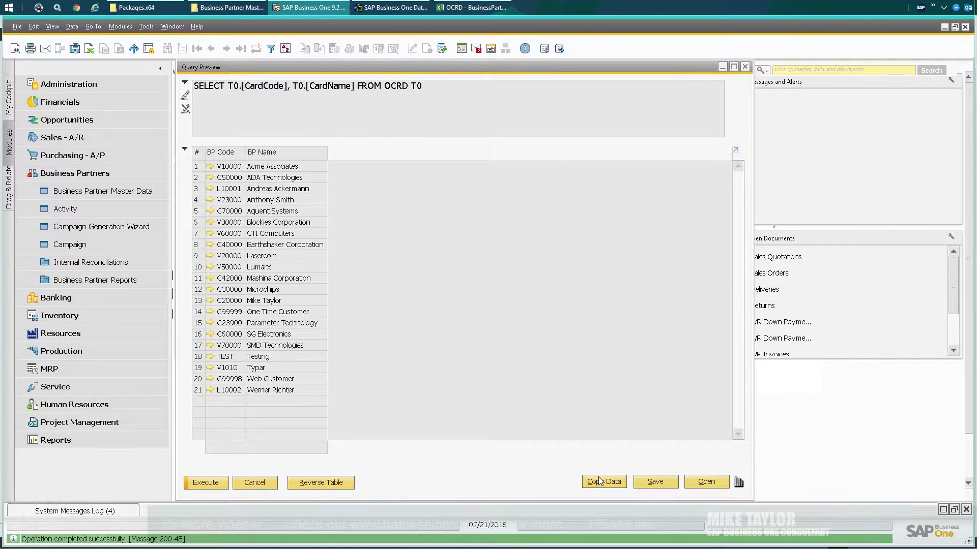
Paste the partner list below the headers and delete the numbering cells A3:A24, shifting left
{"action": "left_click", "coordinate": [473, 7]}
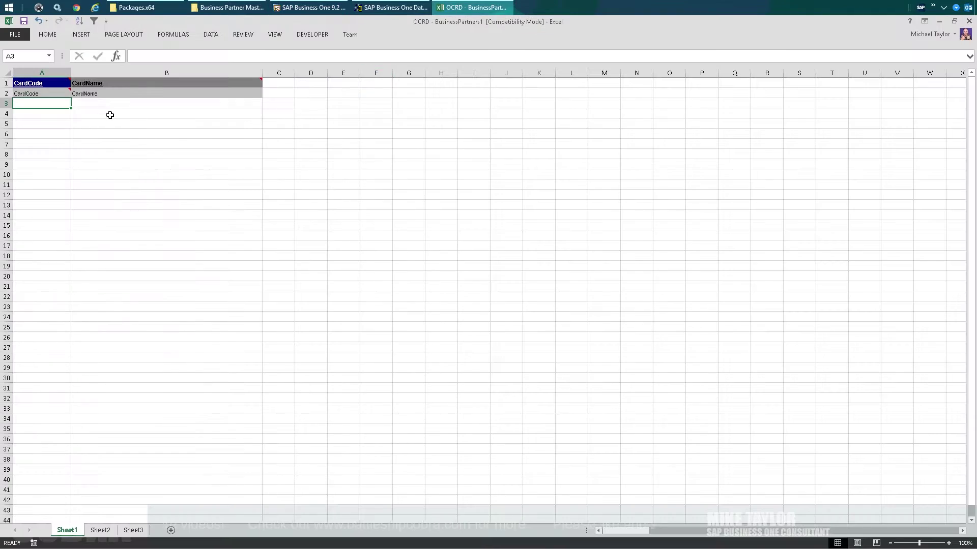
{"action": "key", "text": "ctrl+v"}
{"action": "left_click_drag", "start_coordinate": [52, 104], "coordinate": [38, 318]}
{"action": "right_click", "coordinate": [39, 318]}
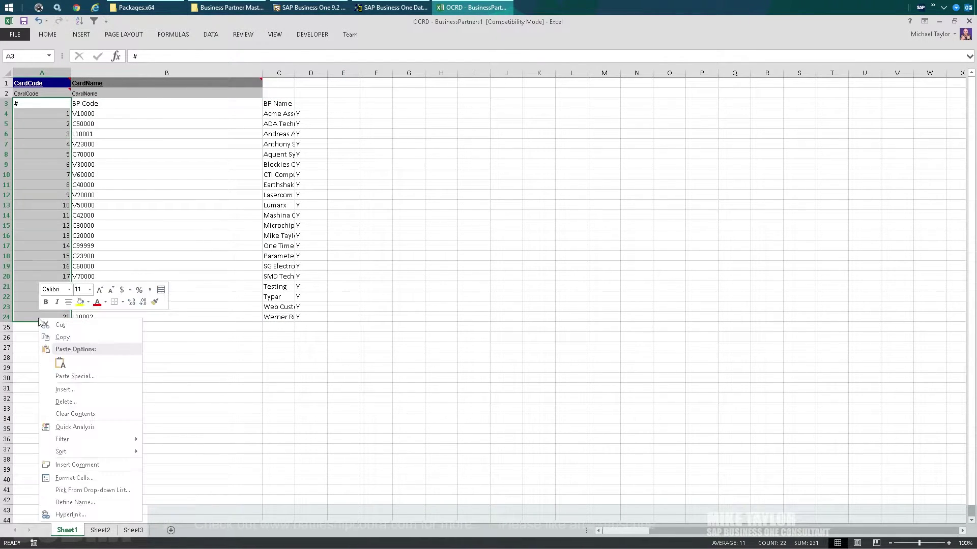
{"action": "left_click", "coordinate": [81, 403]}
{"action": "left_click", "coordinate": [57, 428]}
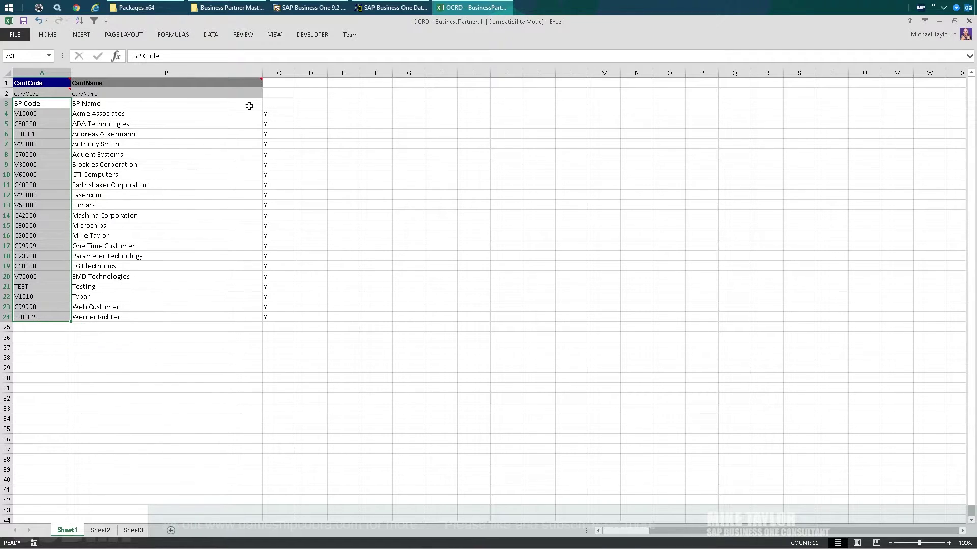
Delete the Y-value column C and the row 3 description labels
{"action": "right_click", "coordinate": [280, 70]}
{"action": "left_click", "coordinate": [301, 153]}
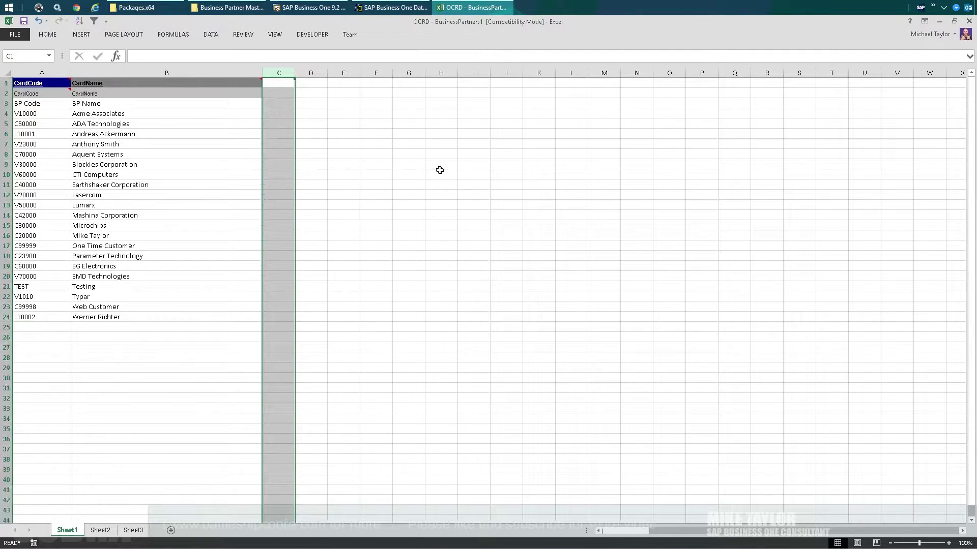
{"action": "left_click", "coordinate": [441, 174]}
{"action": "right_click", "coordinate": [7, 103]}
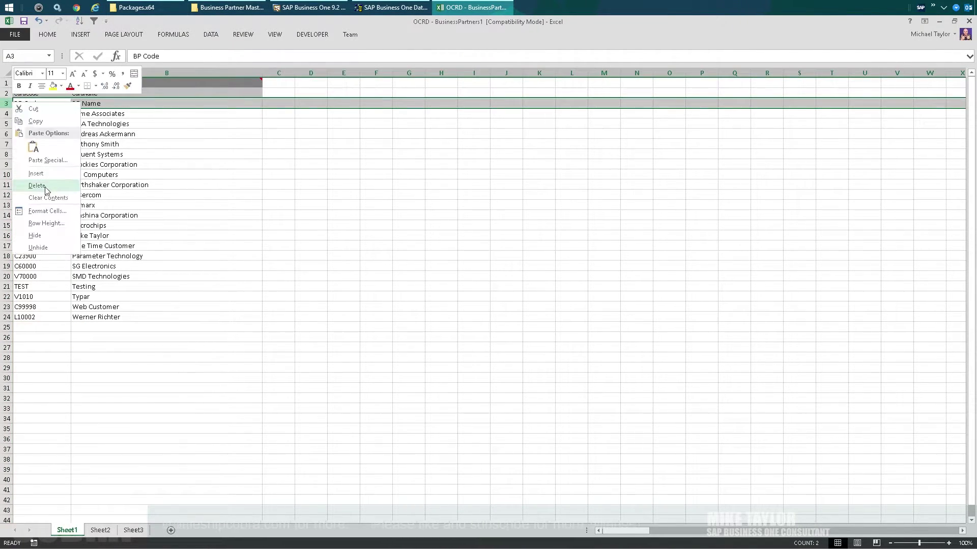
{"action": "left_click", "coordinate": [32, 188]}
{"action": "left_click", "coordinate": [95, 102]}
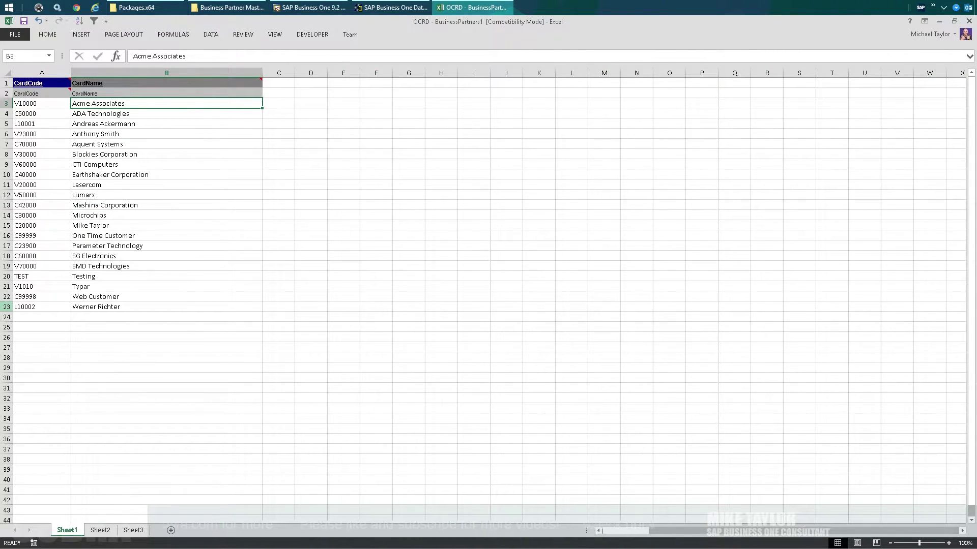
Delete rows 16–23 and 3–13, keeping only the Microchips and C20000 partner rows
{"action": "left_click", "coordinate": [6, 306]}
{"action": "left_click", "coordinate": [6, 235], "text": "shift"}
{"action": "right_click", "coordinate": [8, 238]}
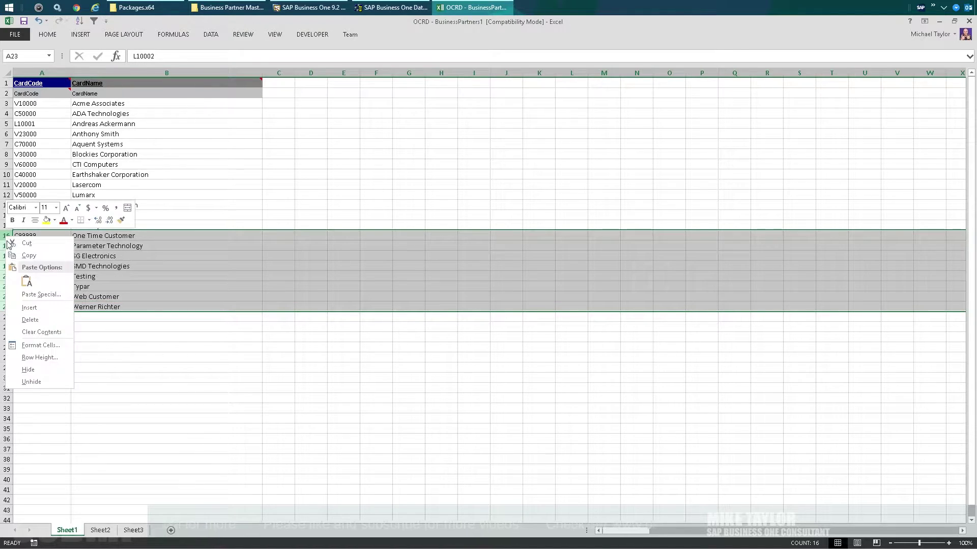
{"action": "left_click", "coordinate": [26, 314]}
{"action": "left_click", "coordinate": [143, 252]}
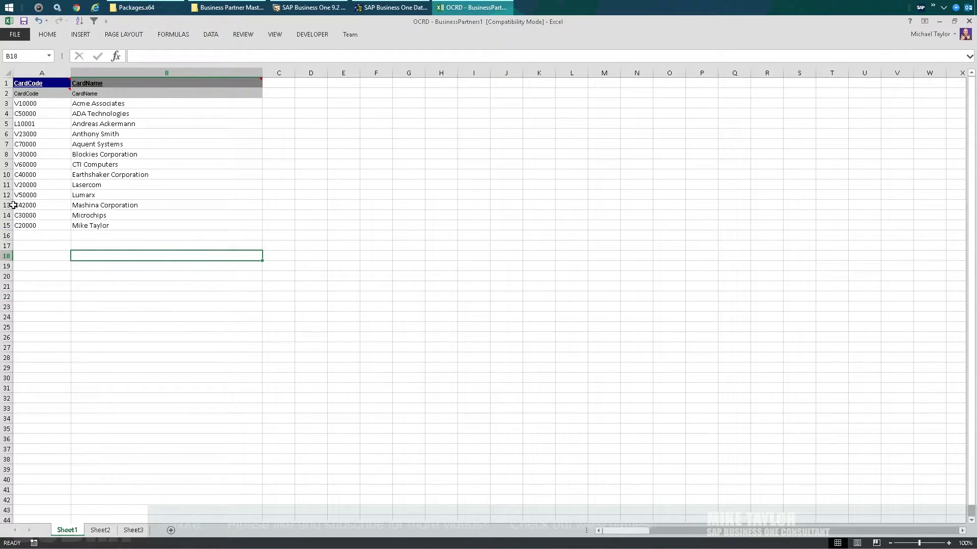
{"action": "left_click", "coordinate": [6, 205]}
{"action": "left_click", "coordinate": [6, 103], "text": "shift"}
{"action": "right_click", "coordinate": [7, 109]}
{"action": "left_click", "coordinate": [25, 185]}
{"action": "left_click", "coordinate": [111, 133]}
{"action": "left_click", "coordinate": [114, 110]}
{"action": "left_click", "coordinate": [117, 102]}
{"action": "left_click", "coordinate": [123, 114]}
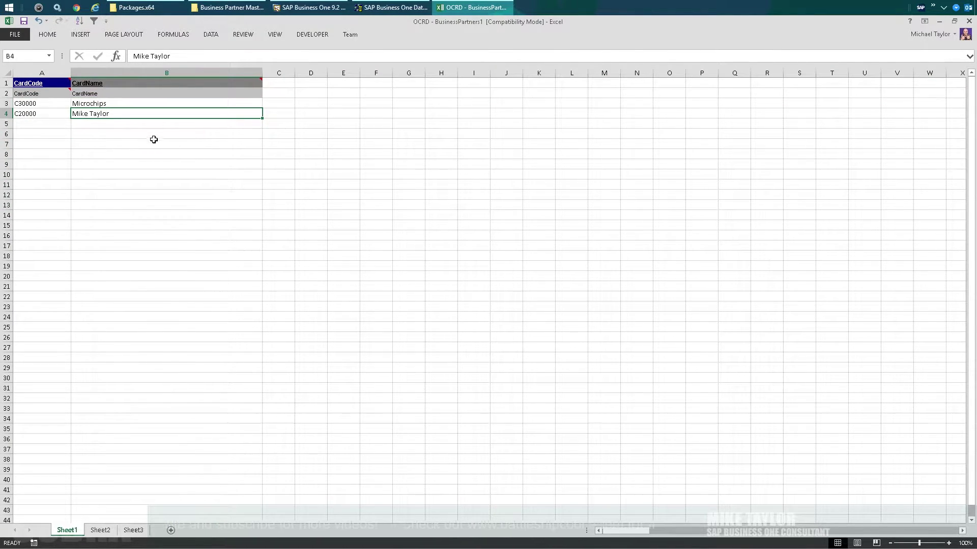
Append '(Testing DTW Update)' to C20000's name in B4 and '(DTW Update)' to Microchips in B3, then save
{"action": "double_click", "coordinate": [122, 112]}
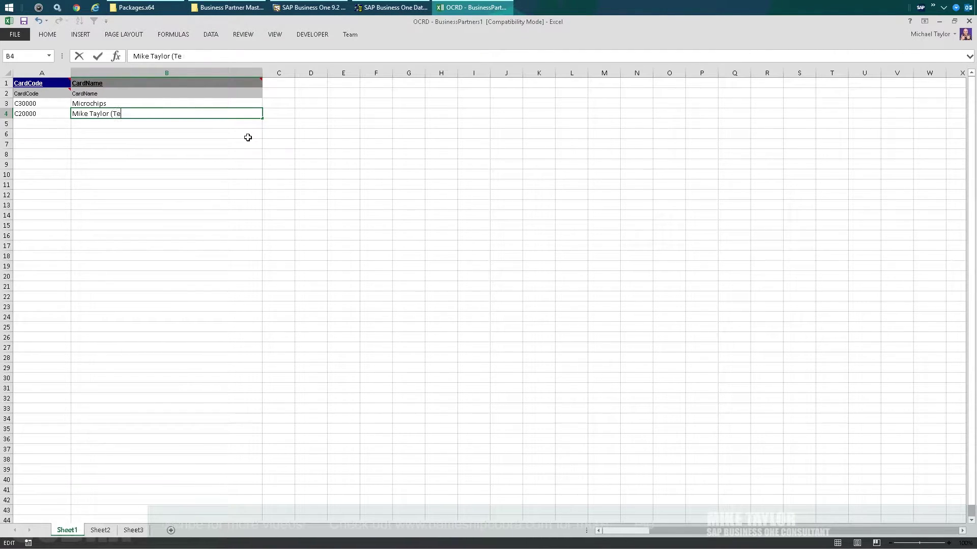
{"action": "type", "text": "(Testing DTW Update)"}
{"action": "key", "text": "Return"}
{"action": "left_click", "coordinate": [122, 112]}
{"action": "left_click", "coordinate": [125, 102]}
{"action": "double_click", "coordinate": [125, 103]}
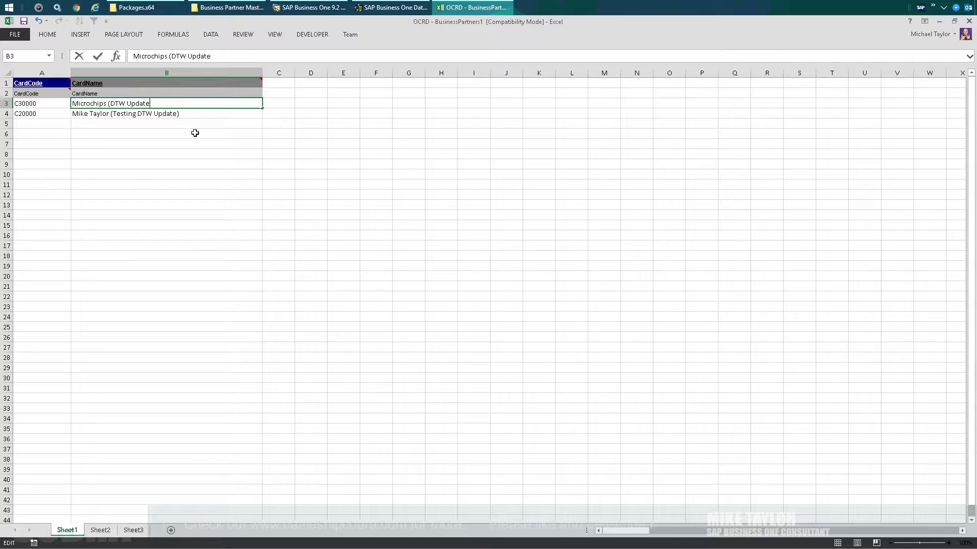
{"action": "key", "text": "Return"}
{"action": "key", "text": "ctrl+s"}
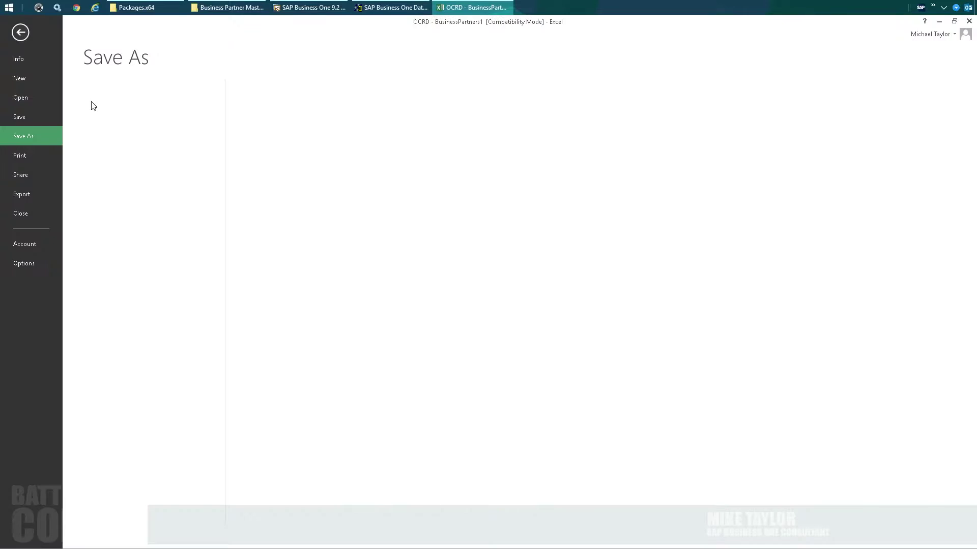
Save the sheet to the Desktop as OCRD in Text (Tab delimited) format, keeping only the active sheet
{"action": "left_click", "coordinate": [138, 134]}
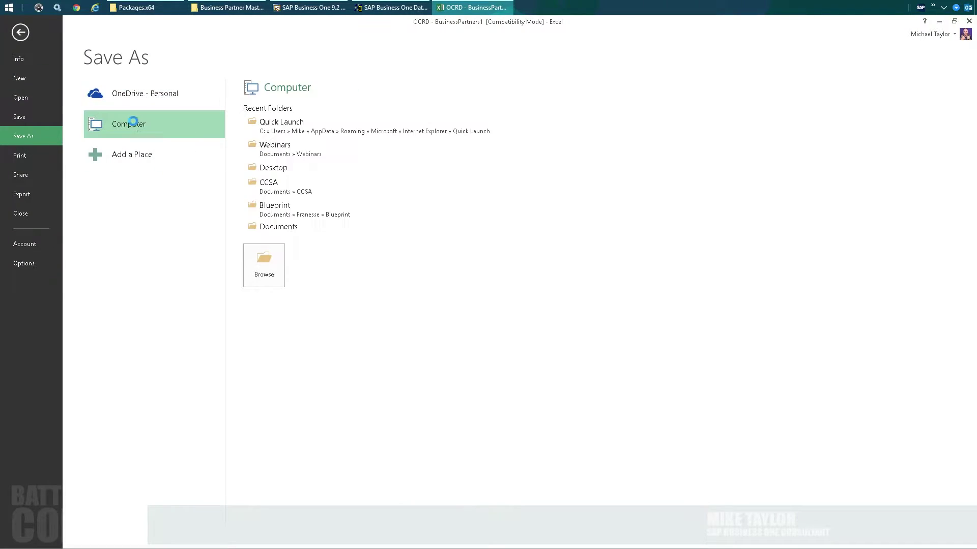
{"action": "left_click", "coordinate": [265, 260]}
{"action": "scroll", "coordinate": [82, 107], "scroll_direction": "down", "scroll_amount": 3}
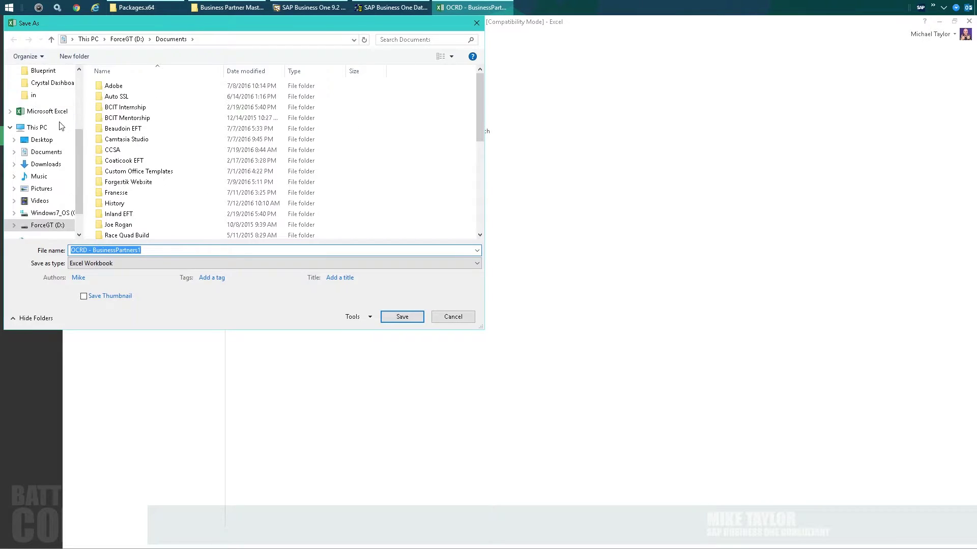
{"action": "left_click", "coordinate": [42, 140]}
{"action": "left_click", "coordinate": [97, 250]}
{"action": "key", "text": "ctrl+a"}
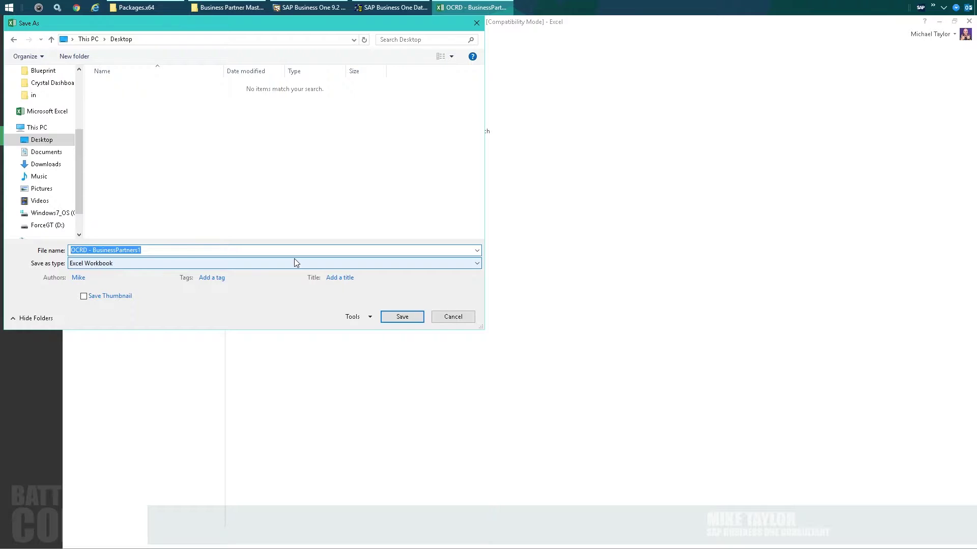
{"action": "type", "text": "OCRD"}
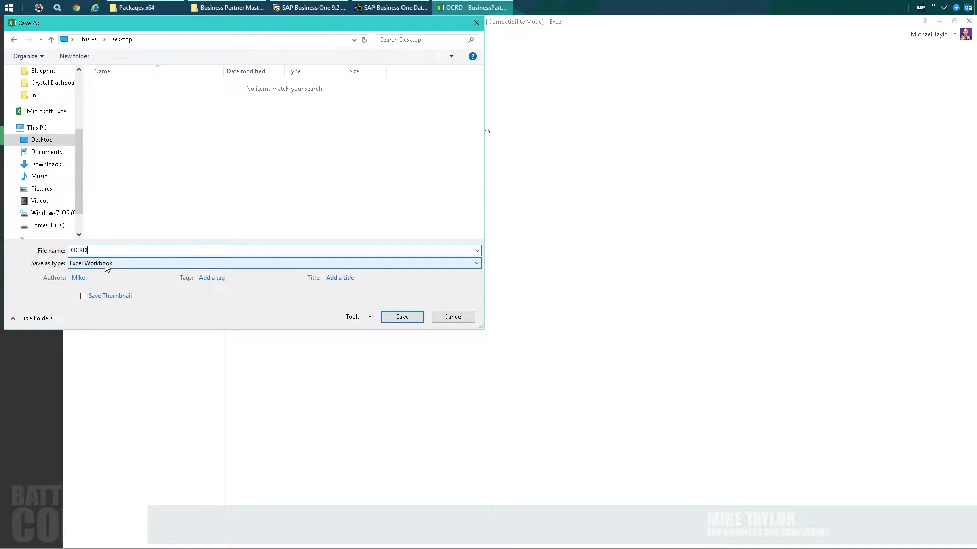
{"action": "left_click", "coordinate": [106, 264]}
{"action": "left_click", "coordinate": [90, 351]}
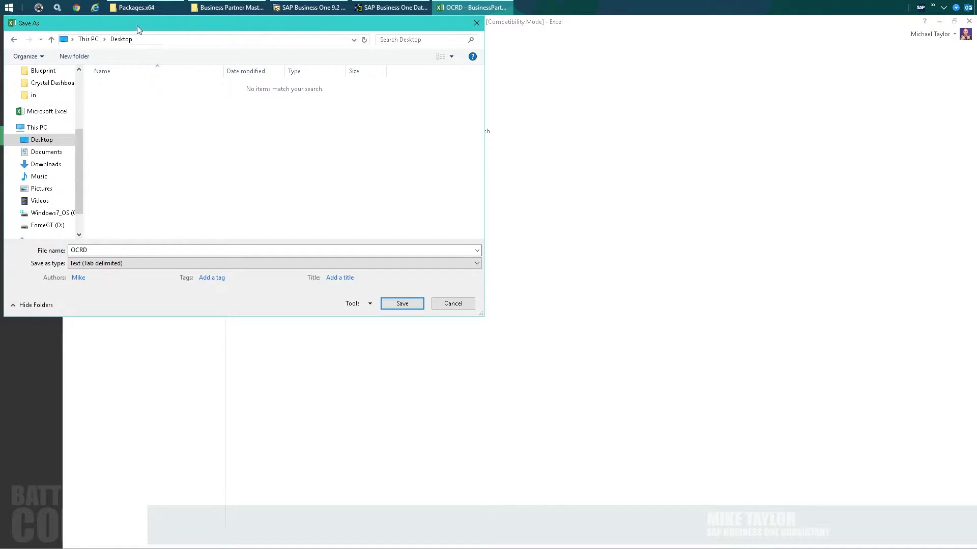
{"action": "left_click", "coordinate": [402, 303]}
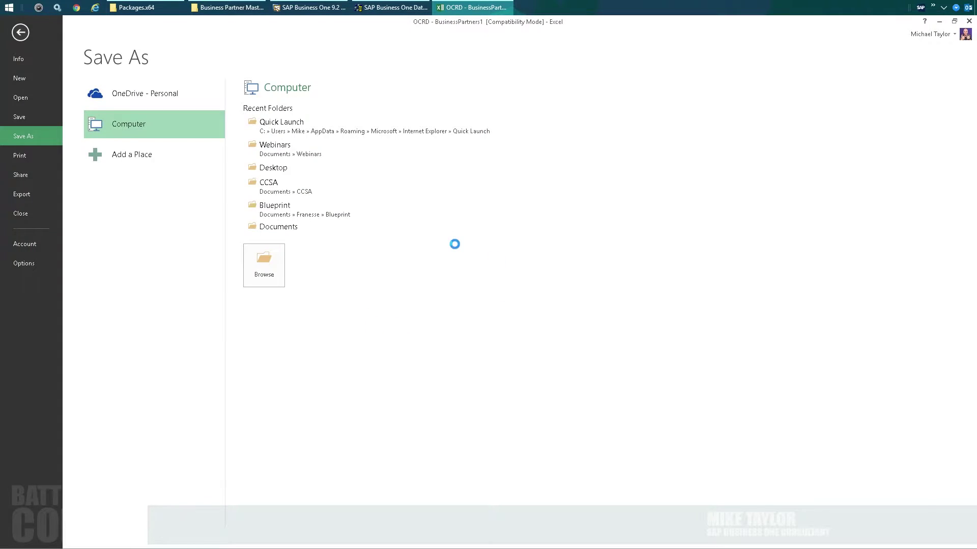
{"action": "left_click", "coordinate": [465, 319]}
{"action": "left_click", "coordinate": [441, 318]}
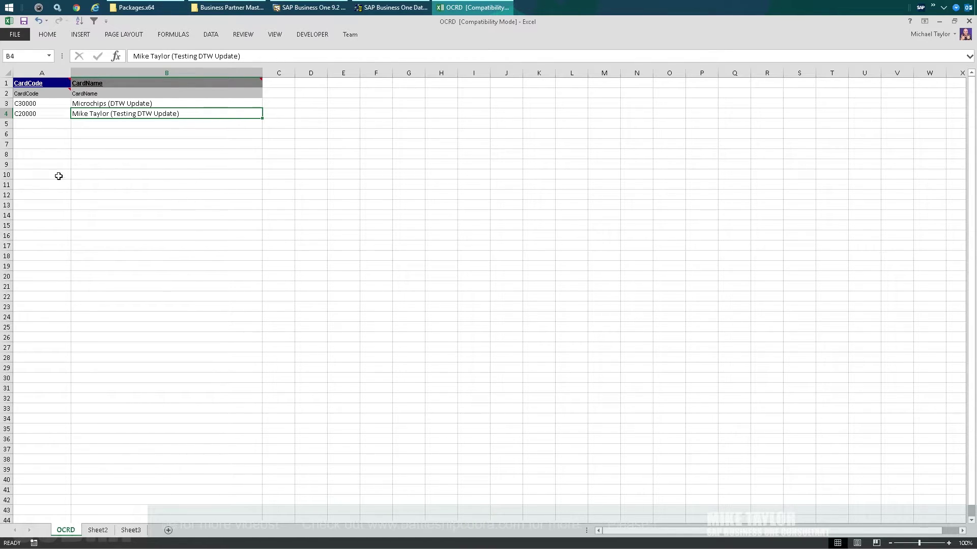
Save OCRD to the Desktop again, this time as an Excel Workbook
{"action": "left_click", "coordinate": [13, 36]}
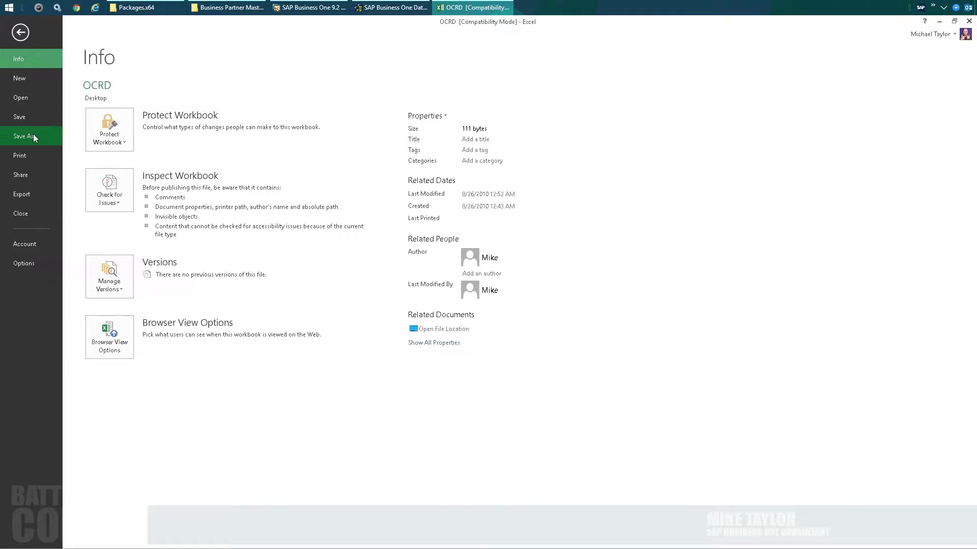
{"action": "left_click", "coordinate": [33, 136]}
{"action": "double_click", "coordinate": [107, 125]}
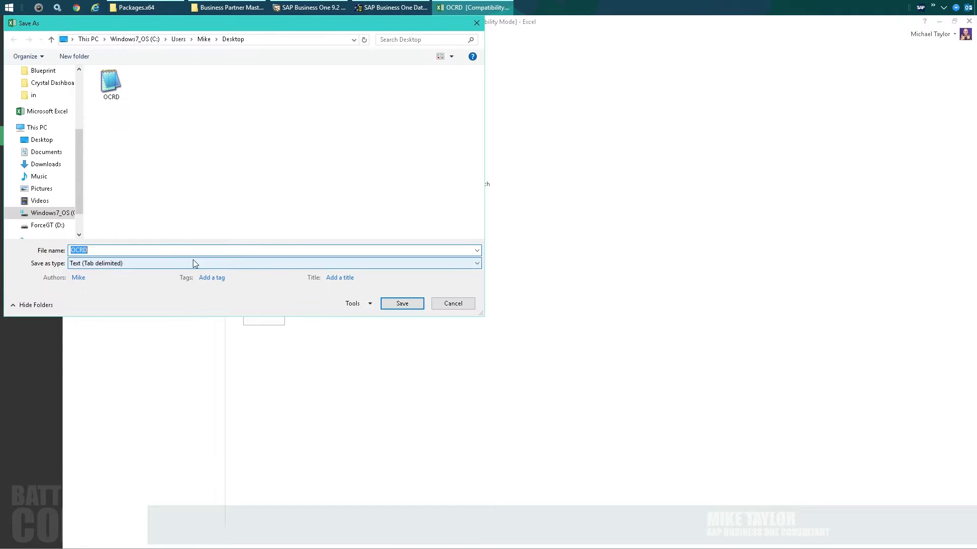
{"action": "left_click", "coordinate": [136, 264]}
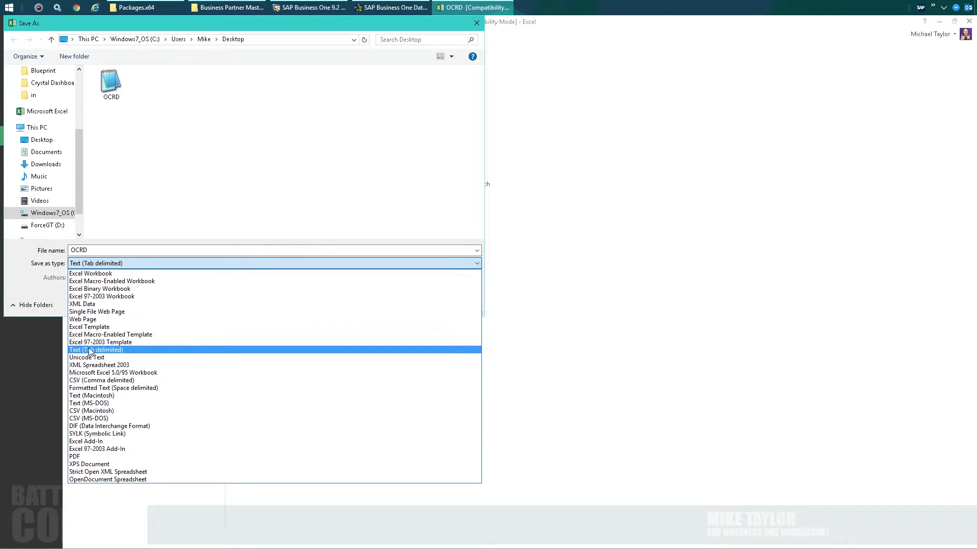
{"action": "left_click", "coordinate": [104, 274]}
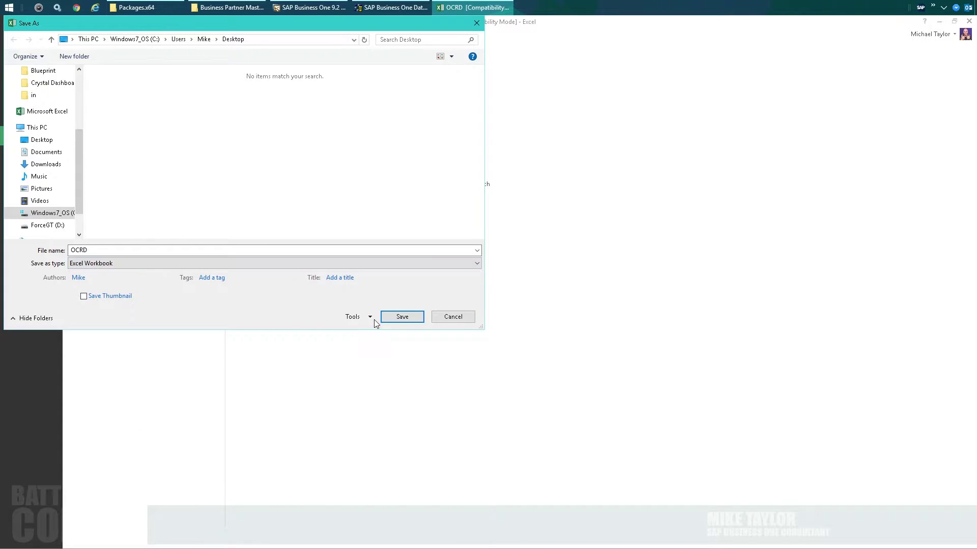
{"action": "left_click", "coordinate": [400, 317]}
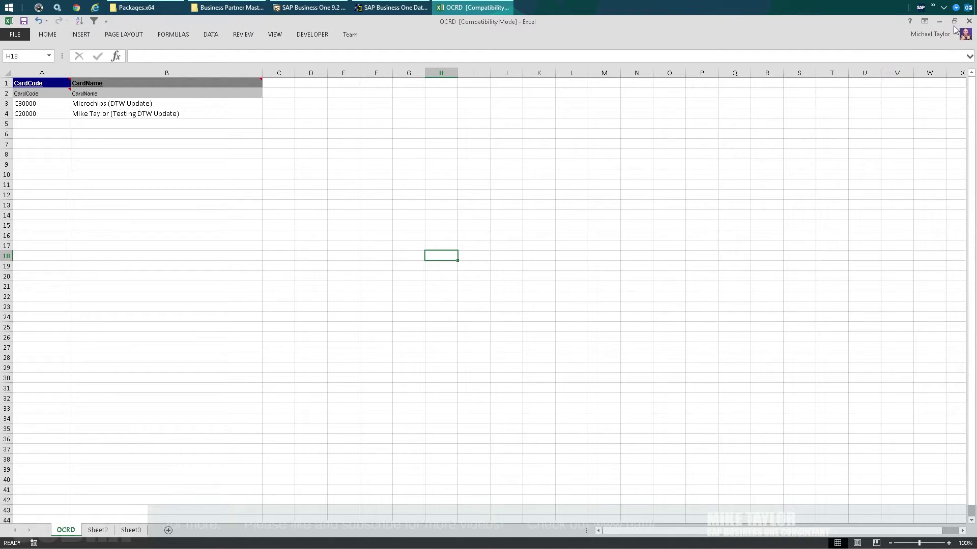
Check with =LEN(B4) in C4 that the C20000 name is 32 characters, then delete column C
{"action": "left_click", "coordinate": [389, 176]}
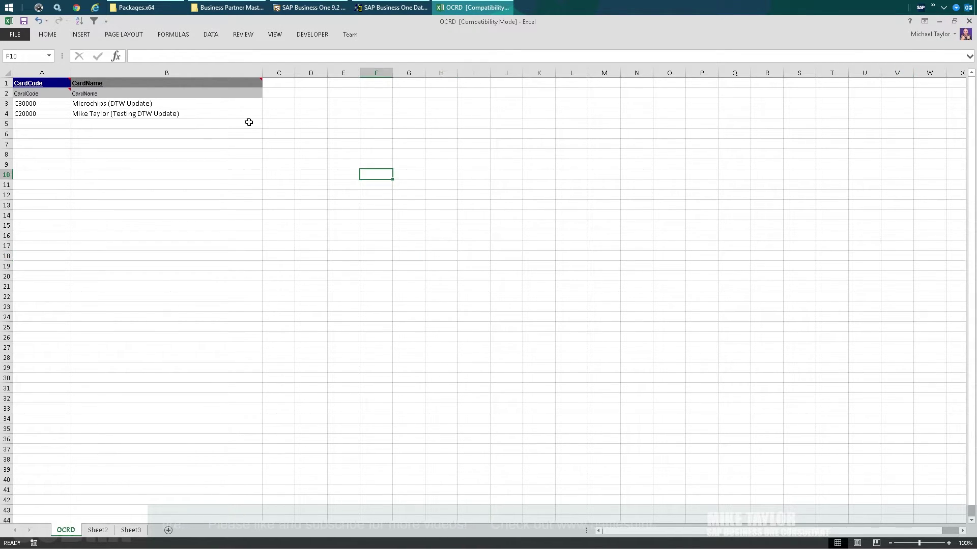
{"action": "mouse_move", "coordinate": [146, 82]}
{"action": "left_click", "coordinate": [283, 112]}
{"action": "type", "text": "=LEN(B4)"}
{"action": "key", "text": "Return"}
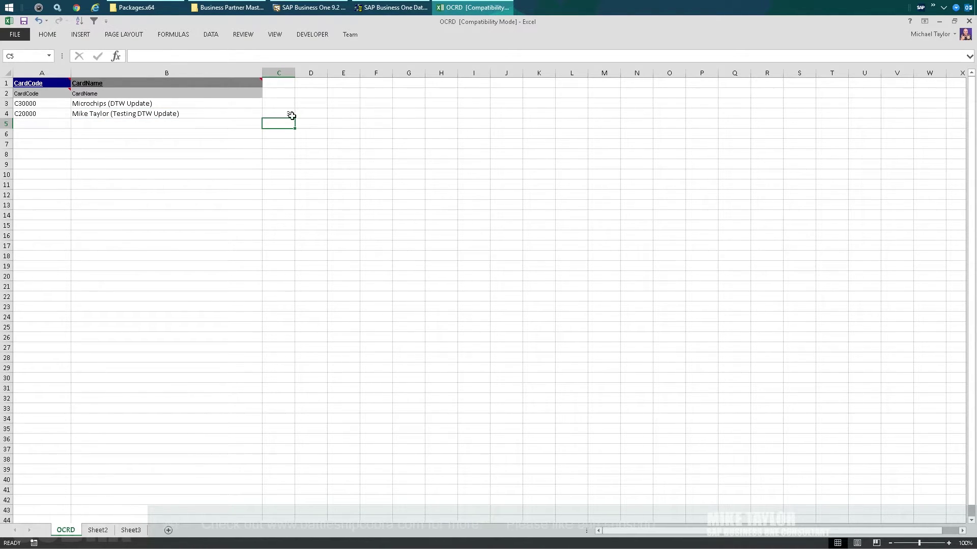
{"action": "left_click", "coordinate": [279, 72]}
{"action": "right_click", "coordinate": [283, 73]}
{"action": "left_click", "coordinate": [306, 155]}
{"action": "left_click", "coordinate": [408, 164]}
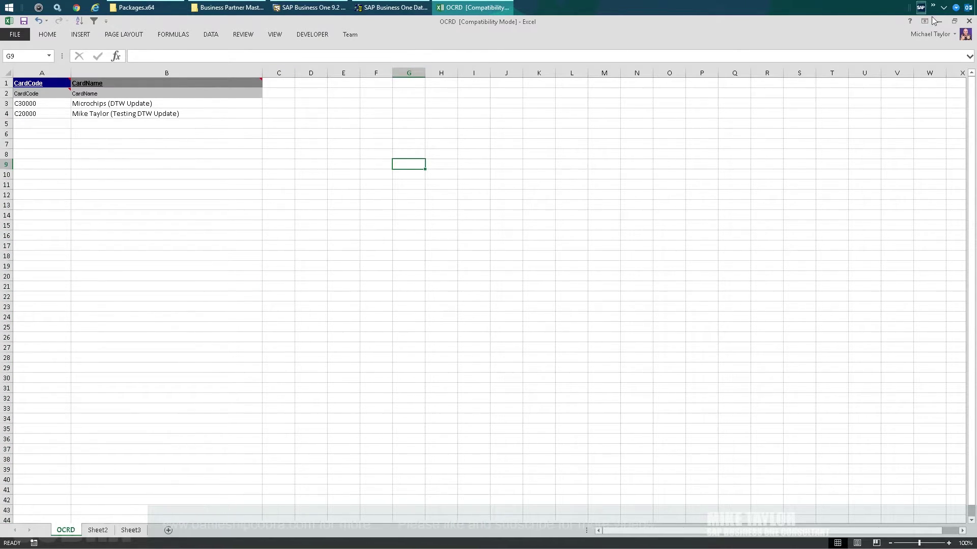
Close Excel without saving, close Query Preview and Query Generator, and return to the Workbench
{"action": "left_click", "coordinate": [970, 22]}
{"action": "left_click", "coordinate": [486, 302]}
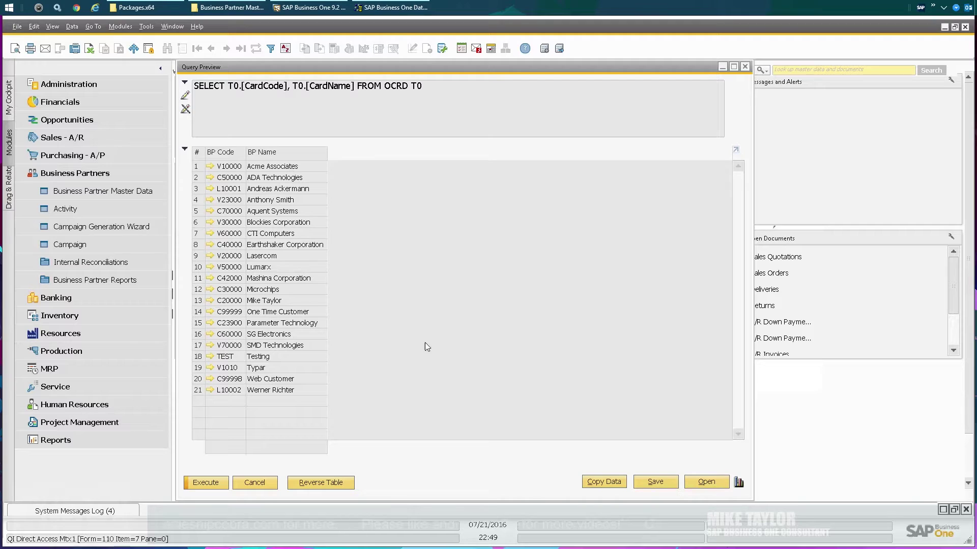
{"action": "left_click", "coordinate": [255, 482]}
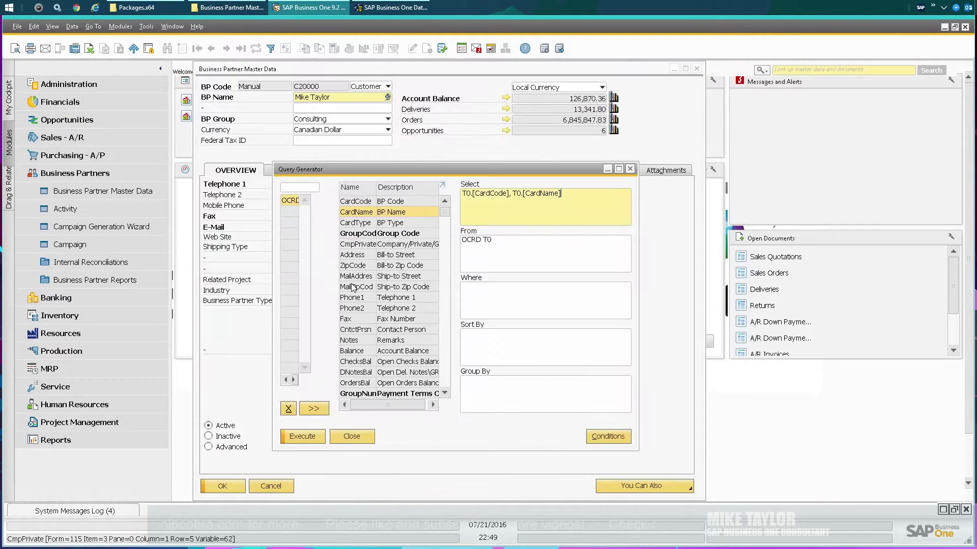
{"action": "left_click", "coordinate": [343, 441]}
{"action": "left_click", "coordinate": [371, 8]}
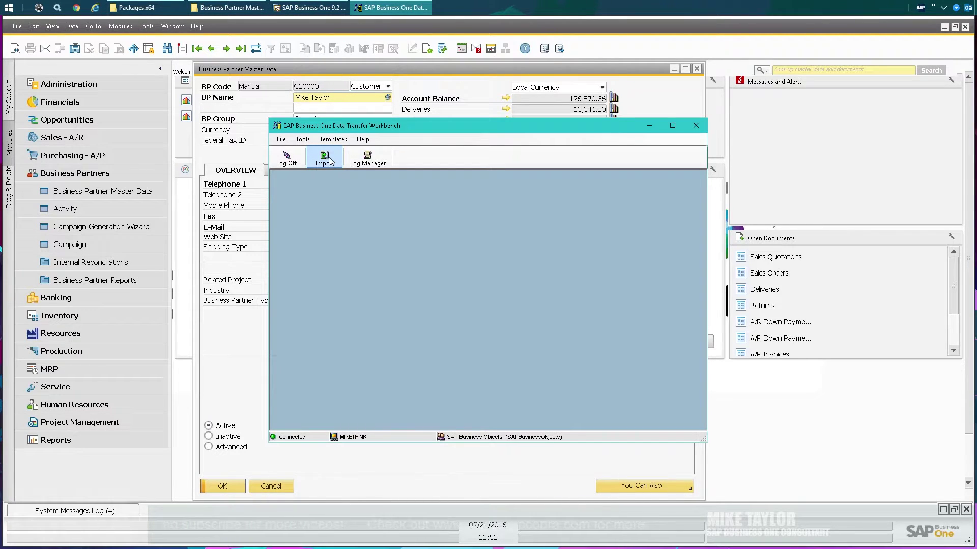
Start the import wizard to update existing data for Business Partner Master Data
{"action": "left_click", "coordinate": [325, 159]}
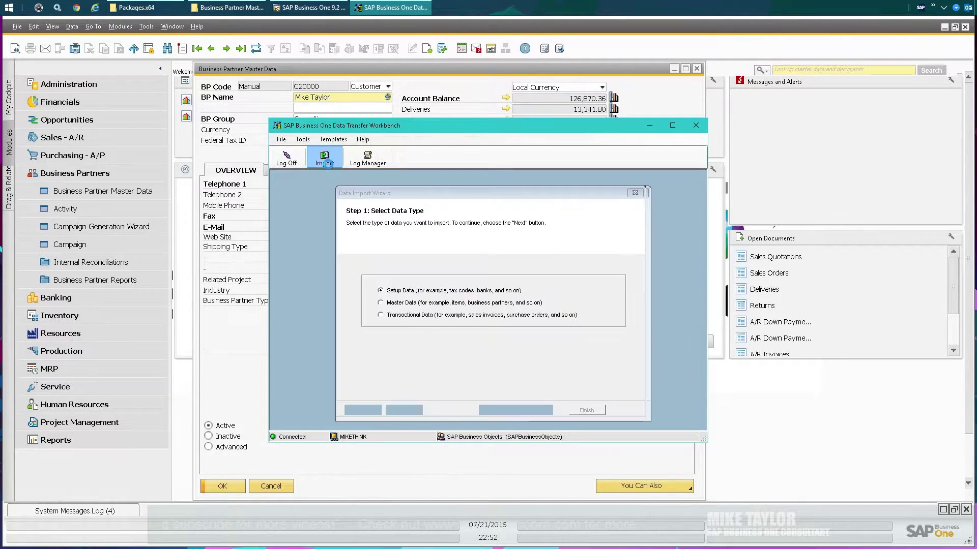
{"action": "left_click", "coordinate": [399, 305]}
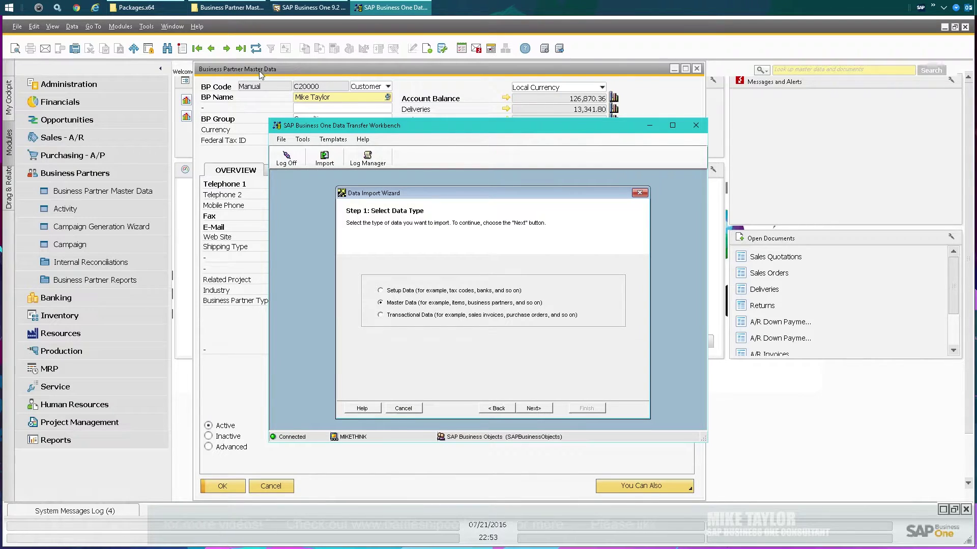
{"action": "left_click", "coordinate": [534, 409]}
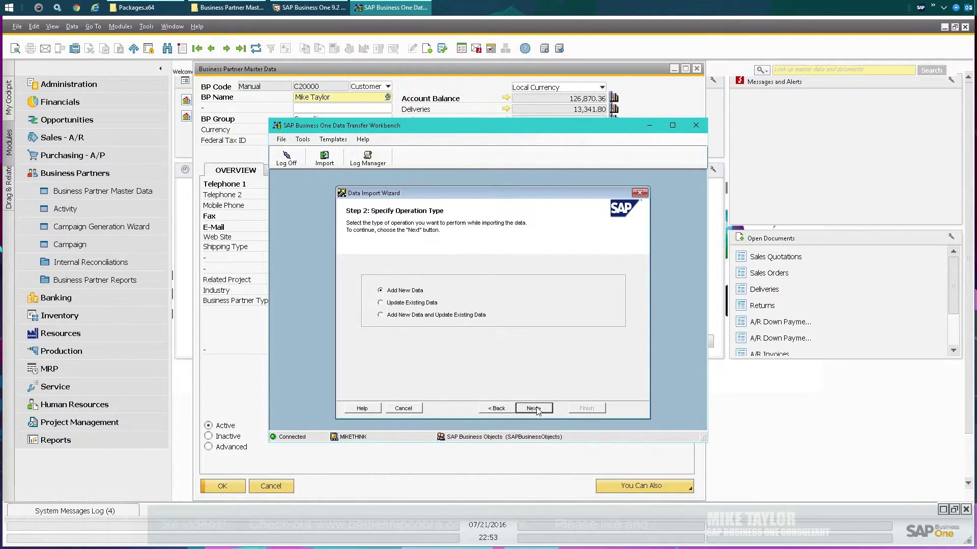
{"action": "left_click", "coordinate": [398, 304]}
{"action": "left_click", "coordinate": [533, 408]}
{"action": "double_click", "coordinate": [431, 312]}
{"action": "left_click", "coordinate": [456, 321]}
{"action": "left_click", "coordinate": [537, 410]}
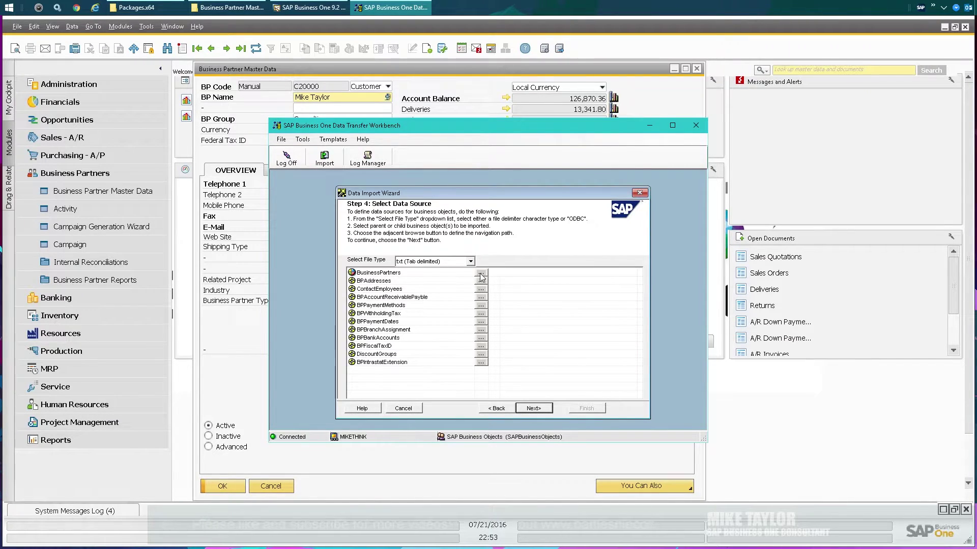
Set the source type to txt (Tab delimited) and select OCRD.txt from the Desktop
{"action": "left_click", "coordinate": [438, 265]}
{"action": "left_click", "coordinate": [435, 275]}
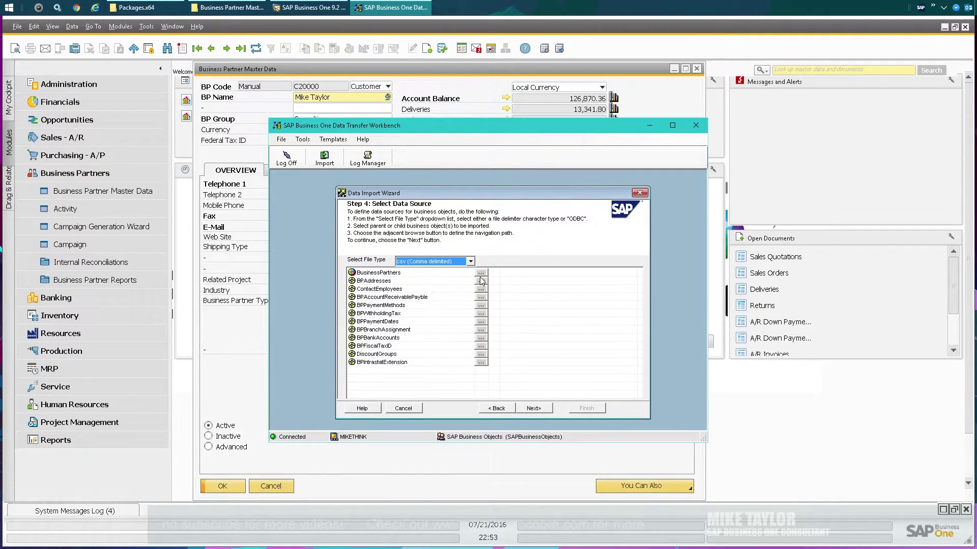
{"action": "left_click", "coordinate": [440, 262]}
{"action": "left_click", "coordinate": [421, 291]}
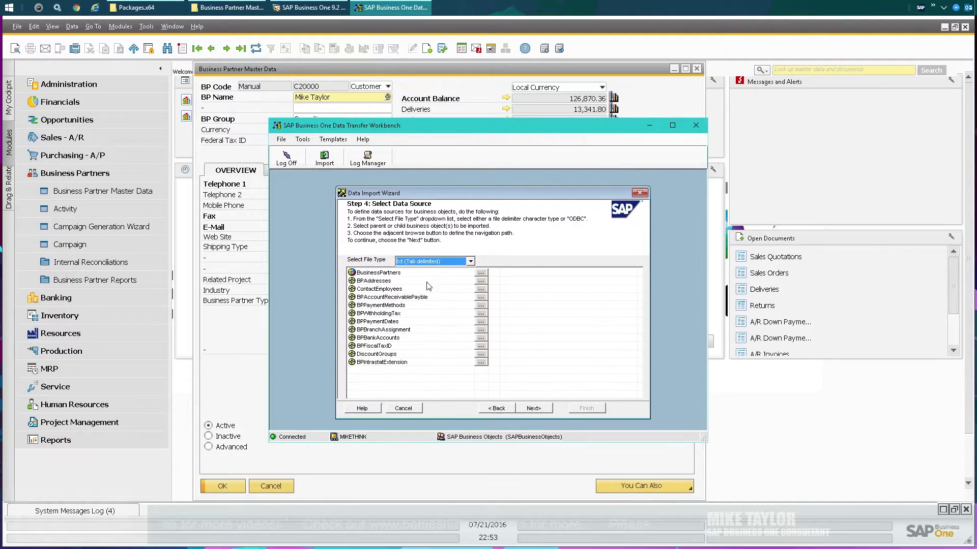
{"action": "left_click", "coordinate": [482, 274]}
{"action": "double_click", "coordinate": [382, 206]}
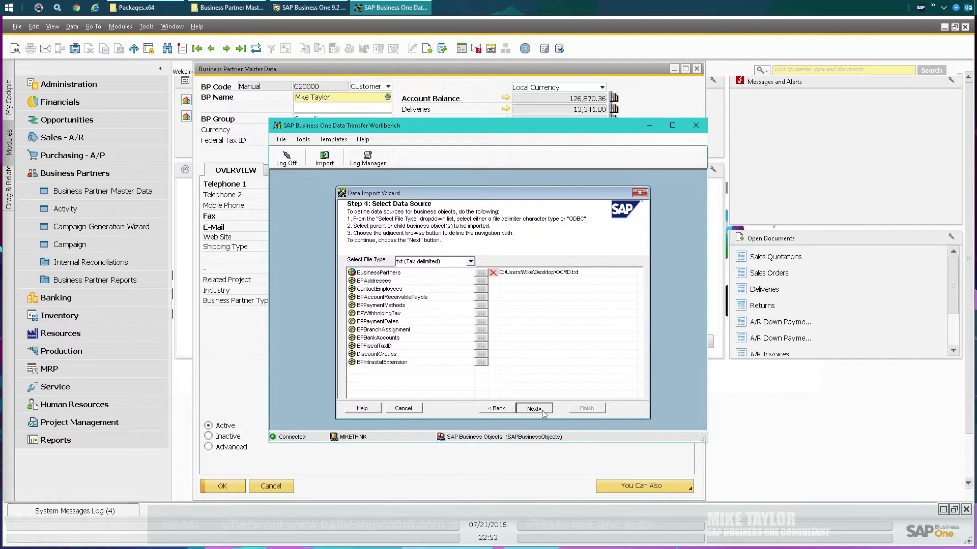
{"action": "left_click", "coordinate": [542, 412]}
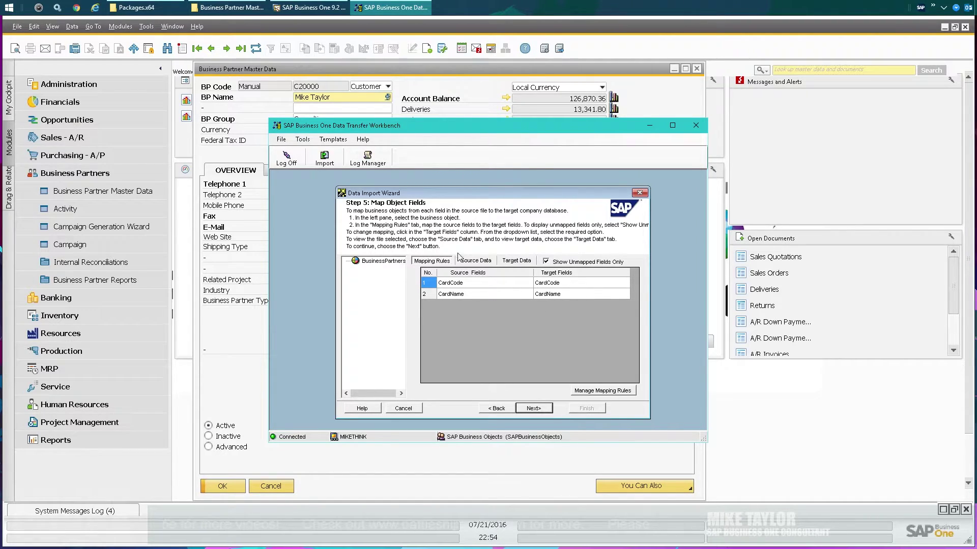
Keep the CardCode and CardName mapping and advance to Step 6: Define Error Handling
{"action": "left_click", "coordinate": [529, 409]}
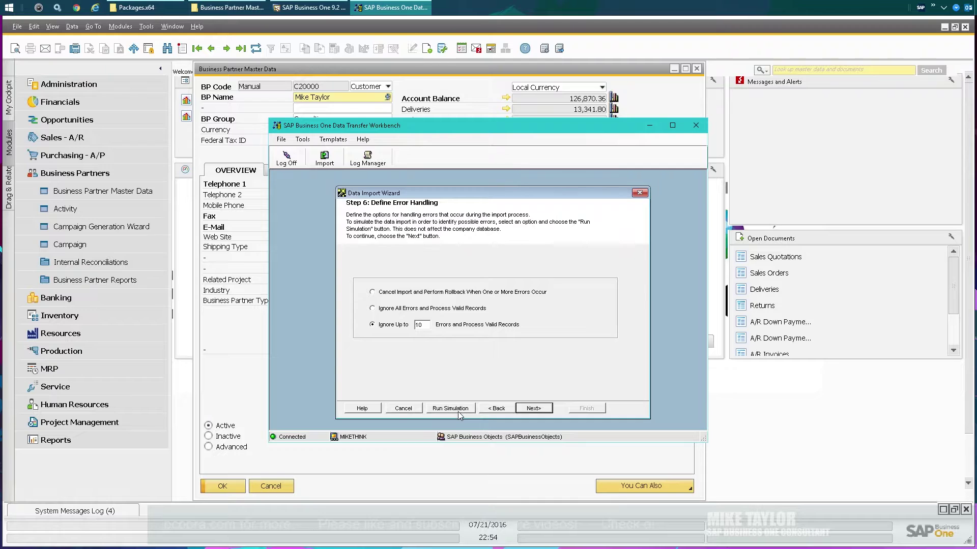
Run an import simulation and close its progress report and detailed log
{"action": "left_click", "coordinate": [458, 410]}
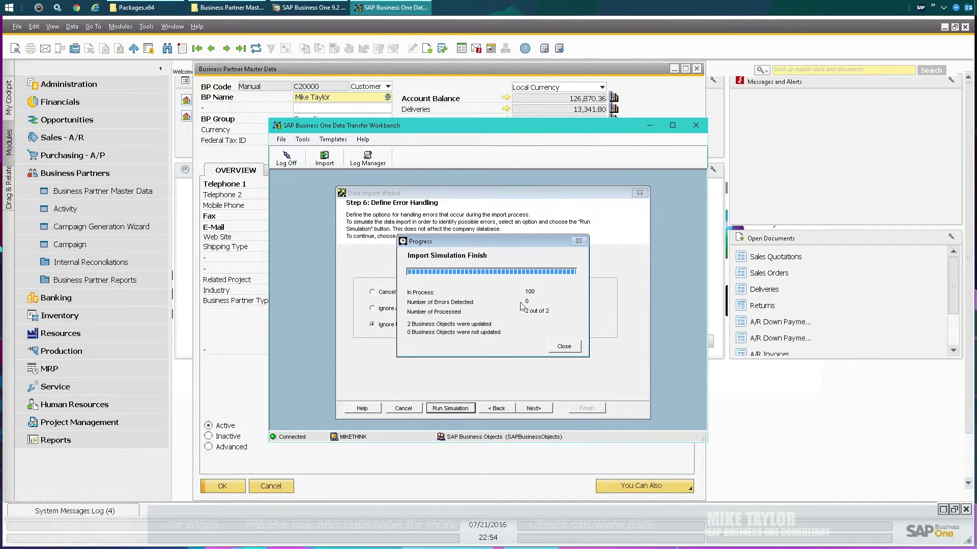
{"action": "left_click", "coordinate": [561, 350]}
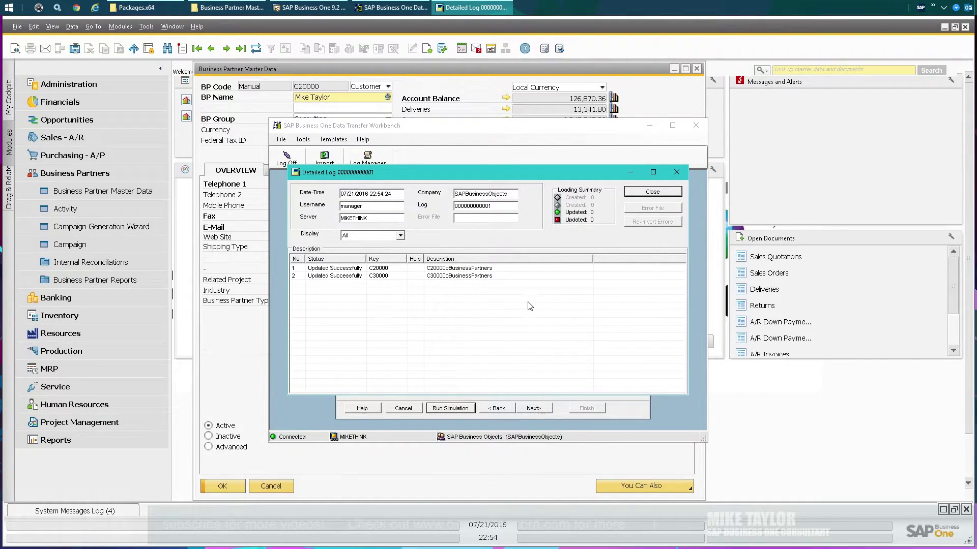
{"action": "left_click", "coordinate": [651, 191]}
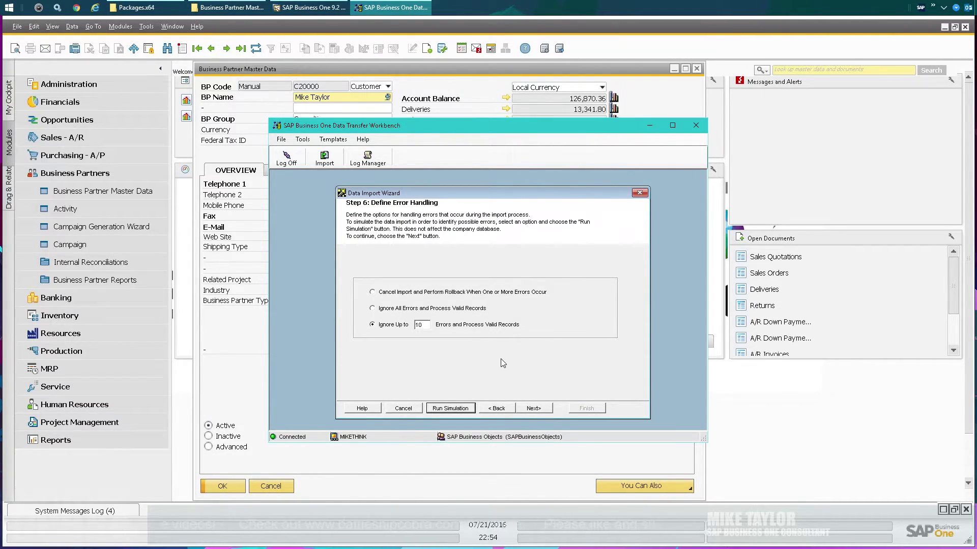
Run the real import, updating both business partners with 0 errors, and close the log
{"action": "left_click", "coordinate": [532, 409]}
{"action": "left_click", "coordinate": [534, 409]}
{"action": "left_click", "coordinate": [534, 410]}
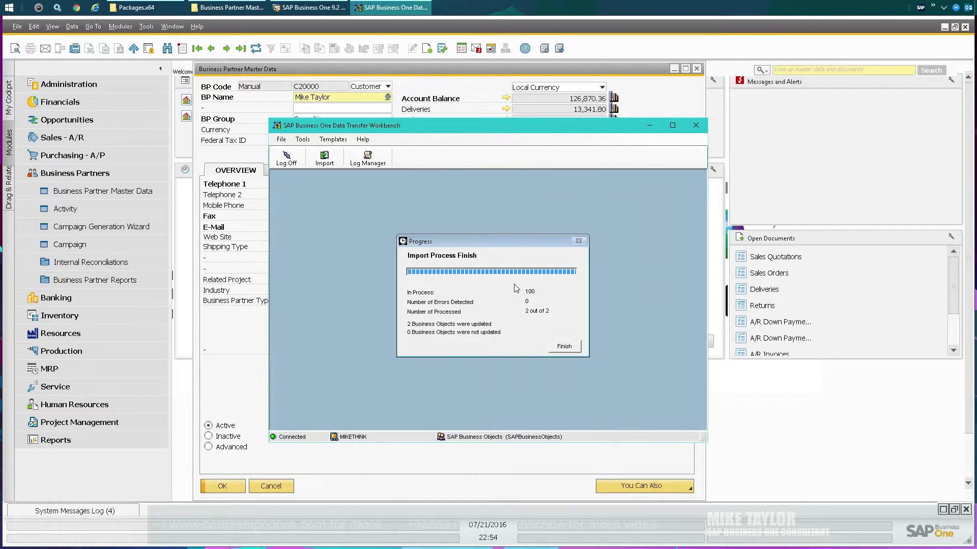
{"action": "left_click", "coordinate": [565, 348]}
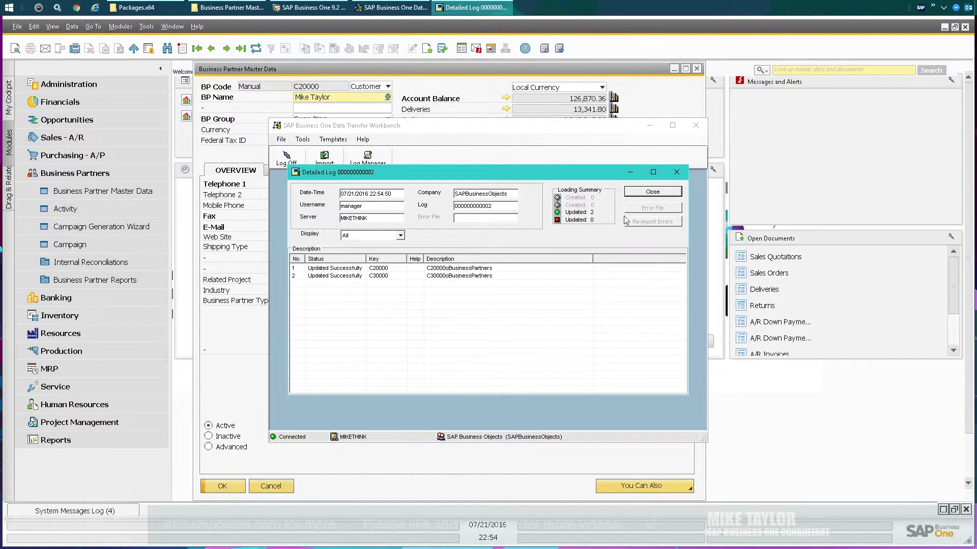
{"action": "left_click", "coordinate": [639, 194]}
{"action": "left_click", "coordinate": [401, 68]}
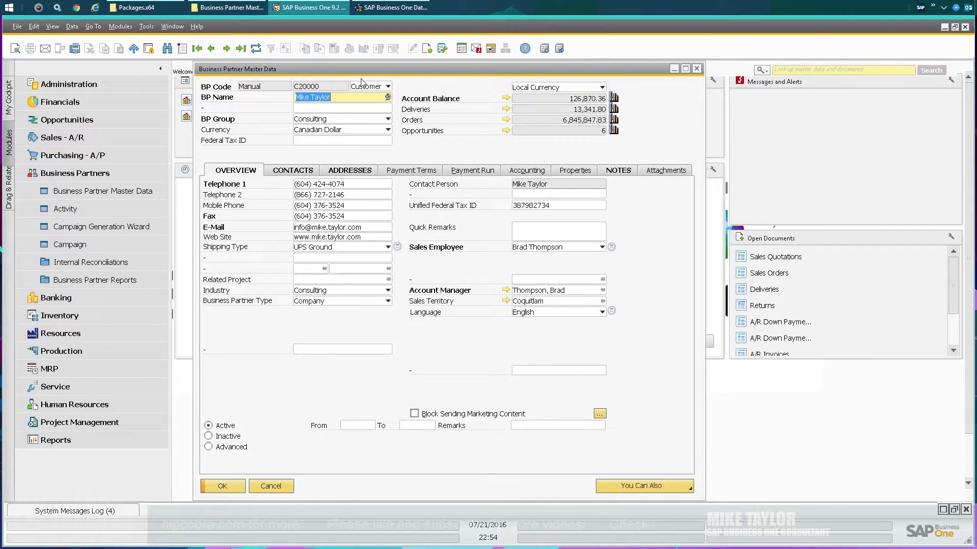
Refresh C20000 to confirm its name ends '(Testing DTW Update)' and review its Sales Employee list
{"action": "left_click", "coordinate": [256, 48]}
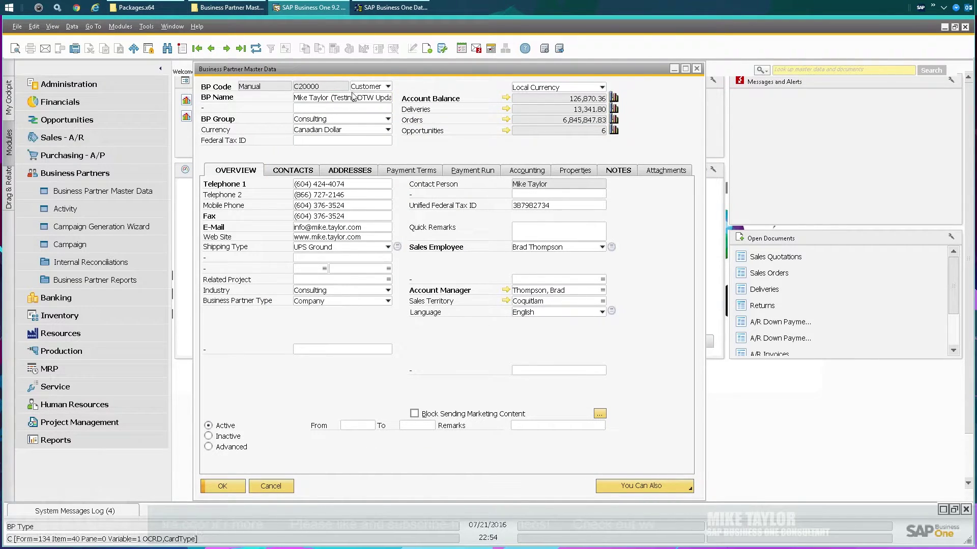
{"action": "left_click_drag", "start_coordinate": [321, 97], "coordinate": [389, 97]}
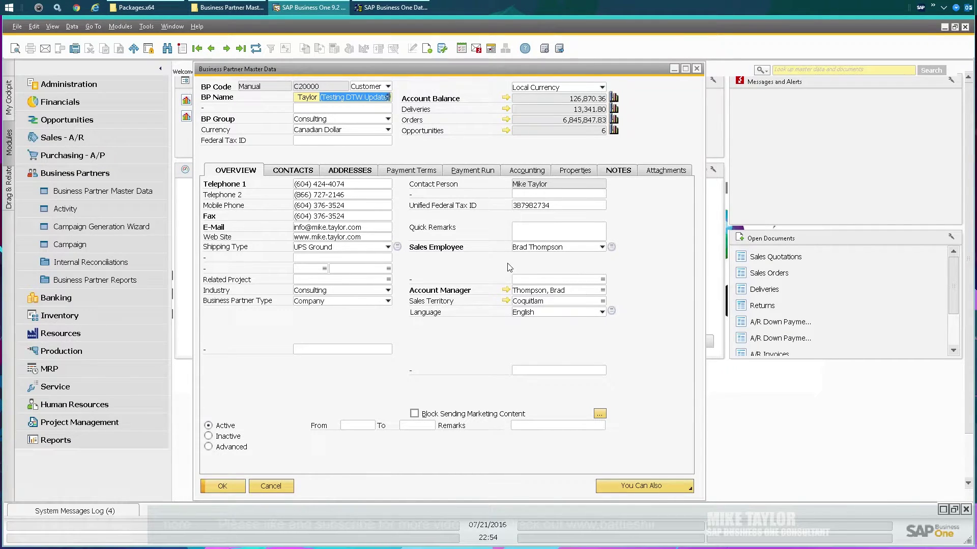
{"action": "left_click", "coordinate": [319, 97]}
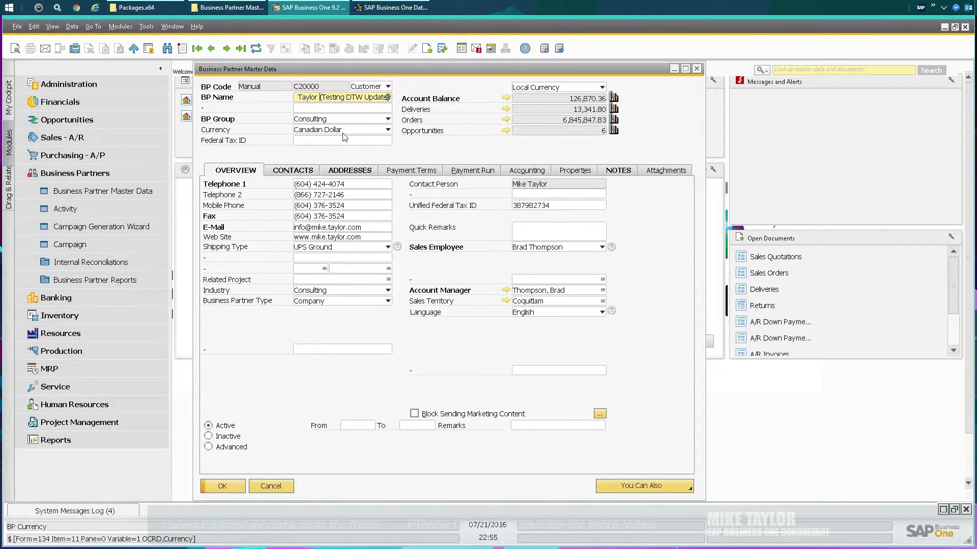
{"action": "left_click", "coordinate": [572, 249]}
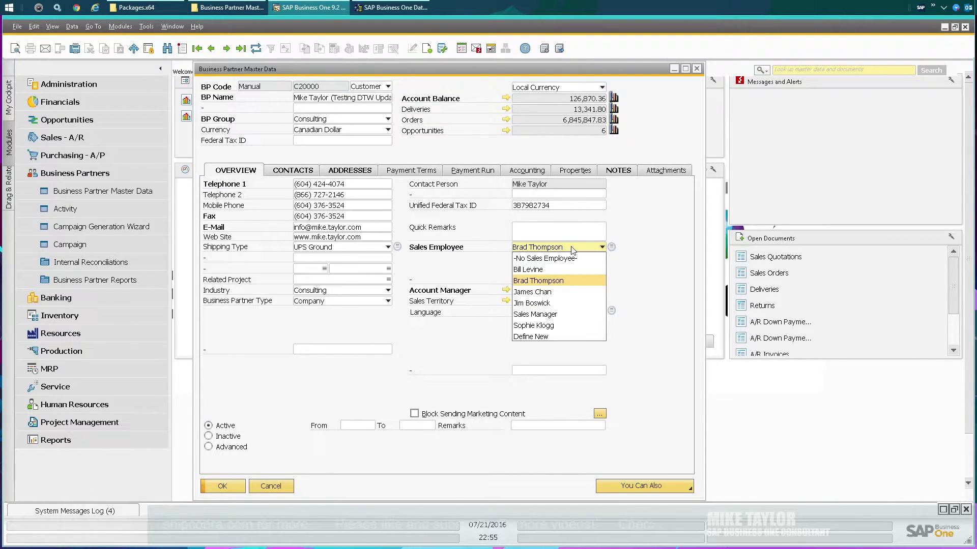
{"action": "left_click", "coordinate": [509, 259]}
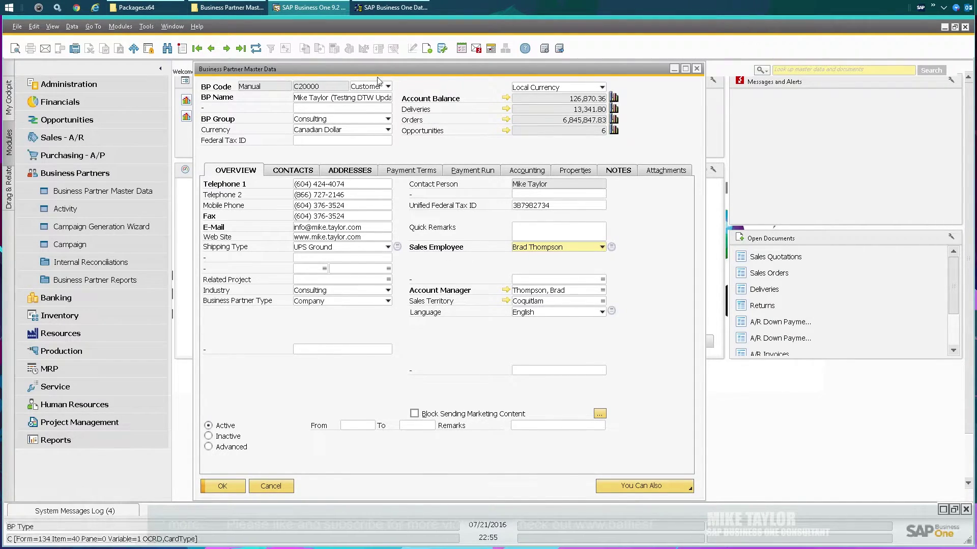
{"action": "left_click", "coordinate": [218, 10]}
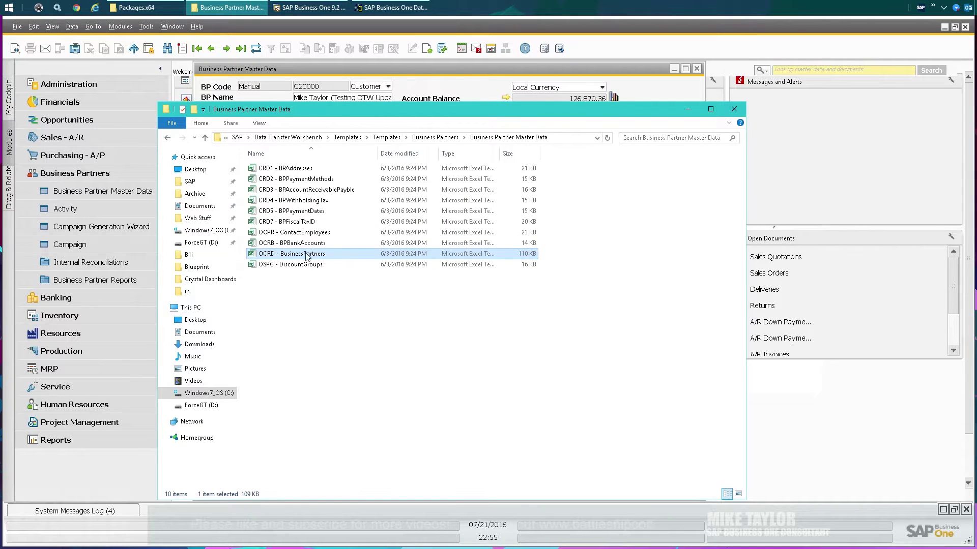
Open the OCRD - BusinessPartners template in Excel from the templates folder
{"action": "double_click", "coordinate": [277, 253]}
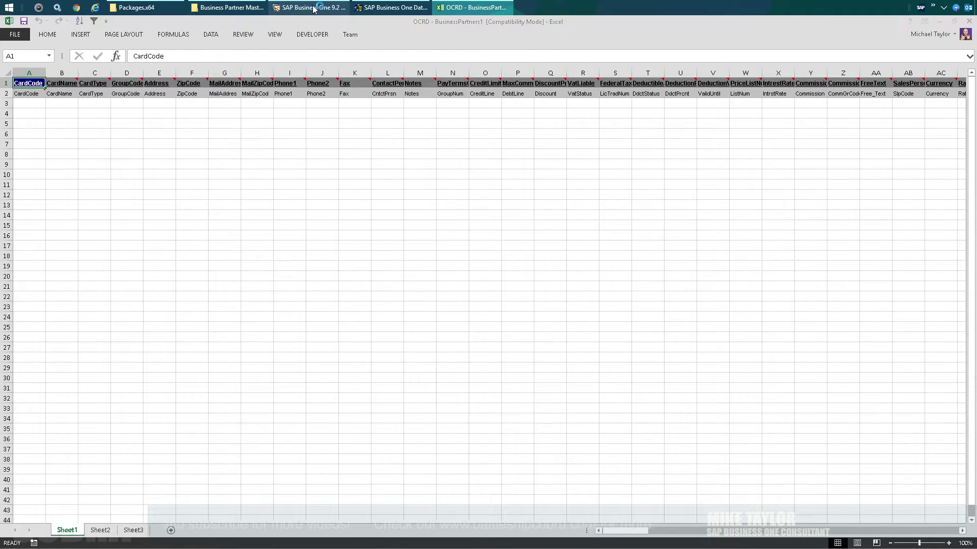
{"action": "left_click", "coordinate": [314, 9]}
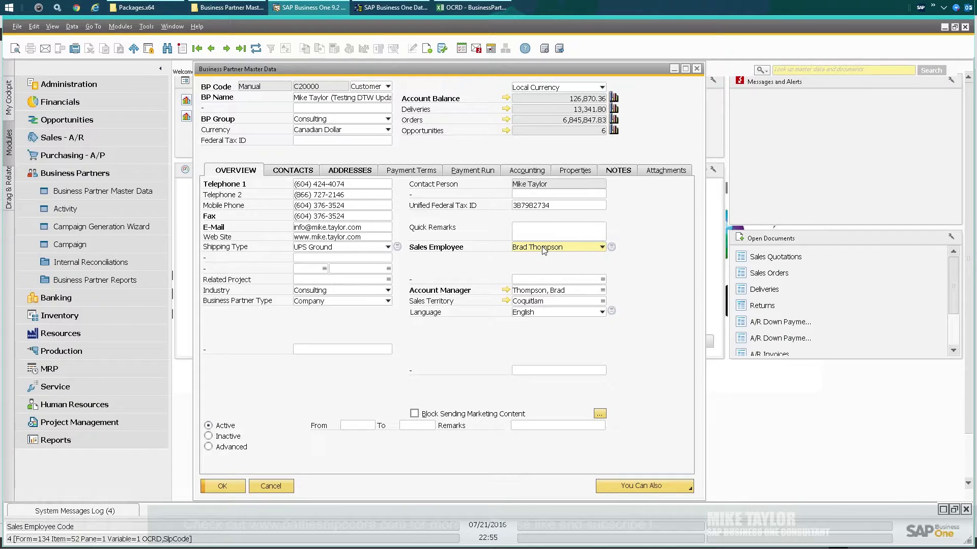
{"action": "left_click", "coordinate": [465, 11]}
Locate SlpCode in the template and delete columns B through AA before it
{"action": "left_click", "coordinate": [315, 164]}
{"action": "key", "text": "ctrl+f"}
{"action": "type", "text": "slpcode"}
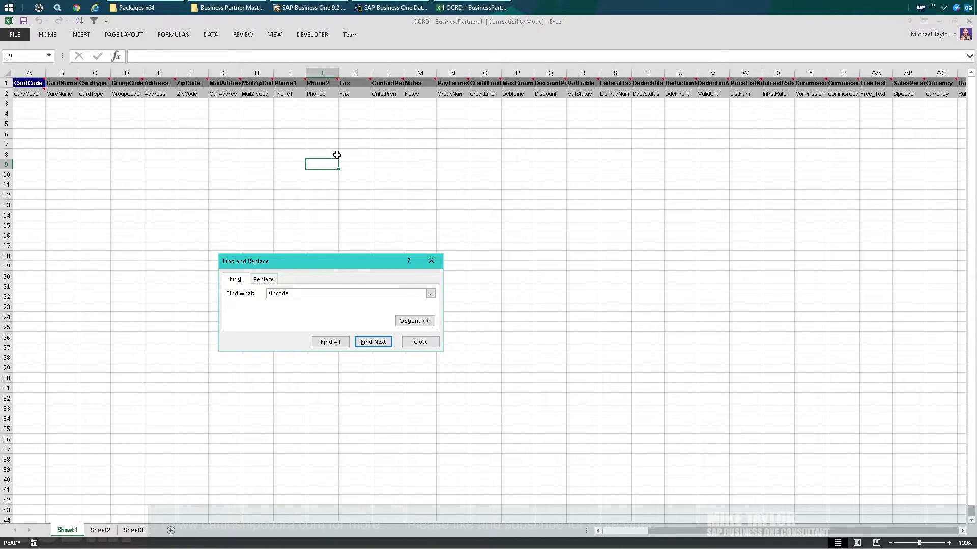
{"action": "key", "text": "Return"}
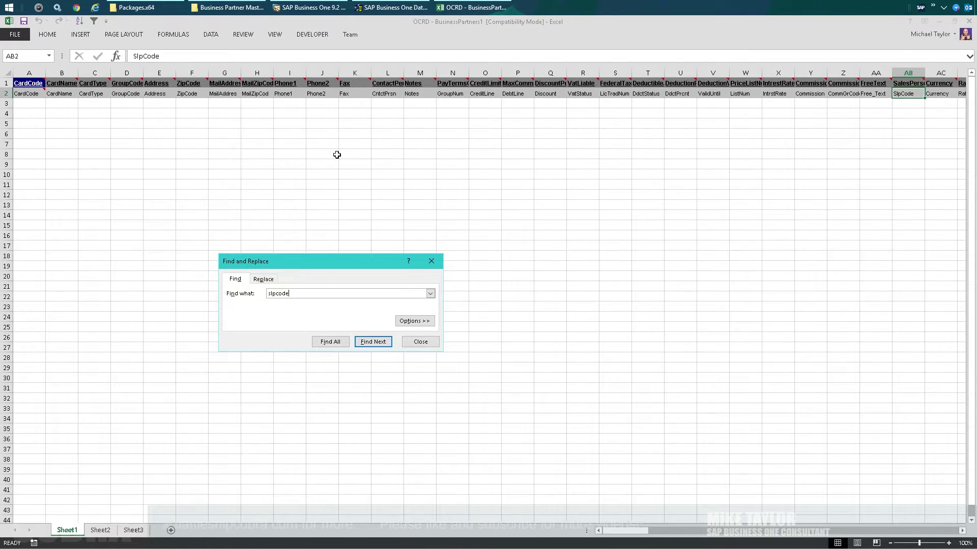
{"action": "left_click", "coordinate": [876, 72]}
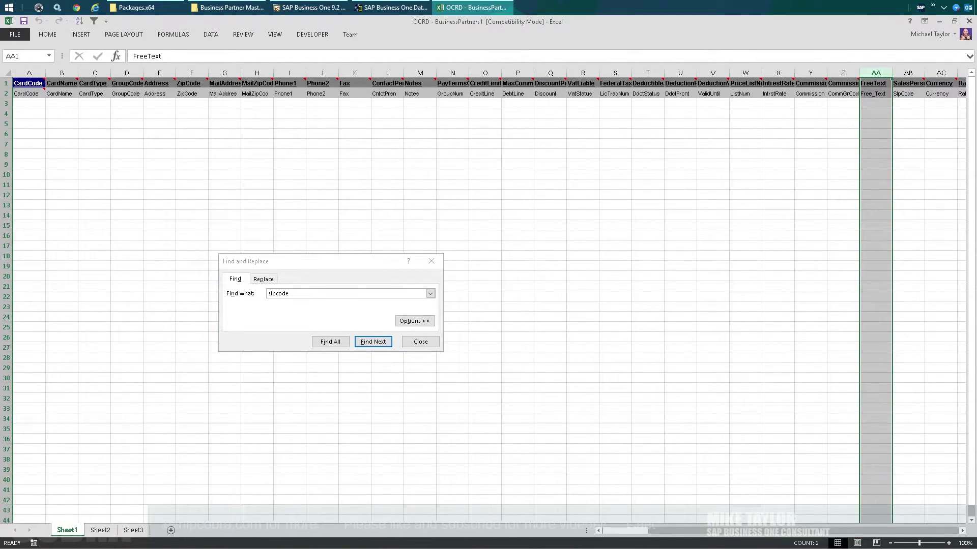
{"action": "left_click", "coordinate": [62, 73], "text": "shift"}
{"action": "right_click", "coordinate": [62, 71]}
{"action": "left_click", "coordinate": [98, 153]}
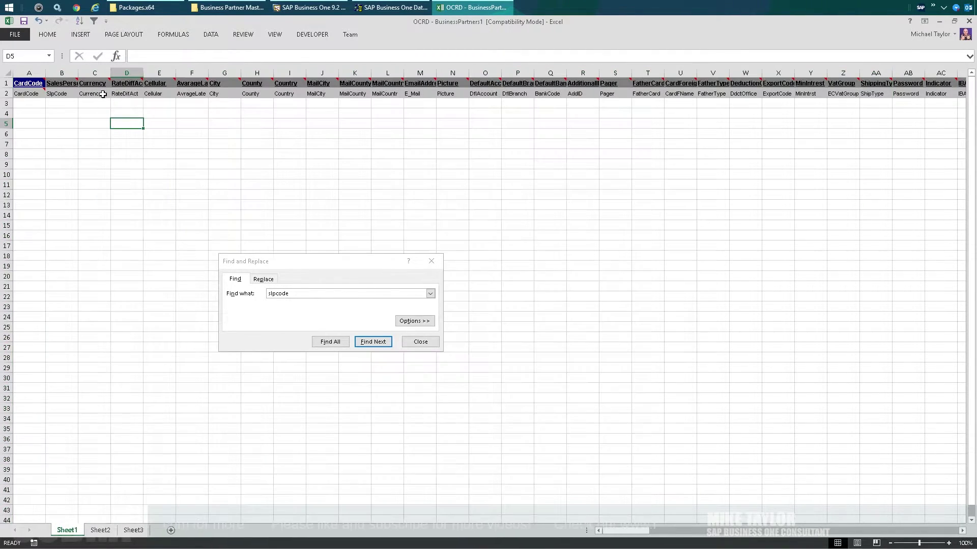
{"action": "left_click", "coordinate": [94, 72]}
{"action": "left_click", "coordinate": [420, 342]}
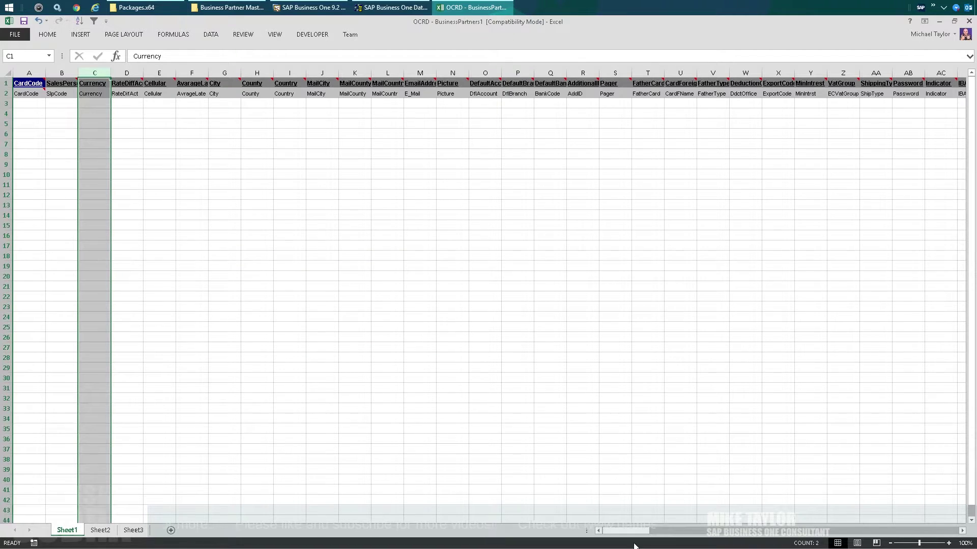
Delete columns C through GJ so only CardCode and SalesPersonCode remain, and autofit both columns
{"action": "left_click_drag", "start_coordinate": [668, 532], "coordinate": [909, 530]}
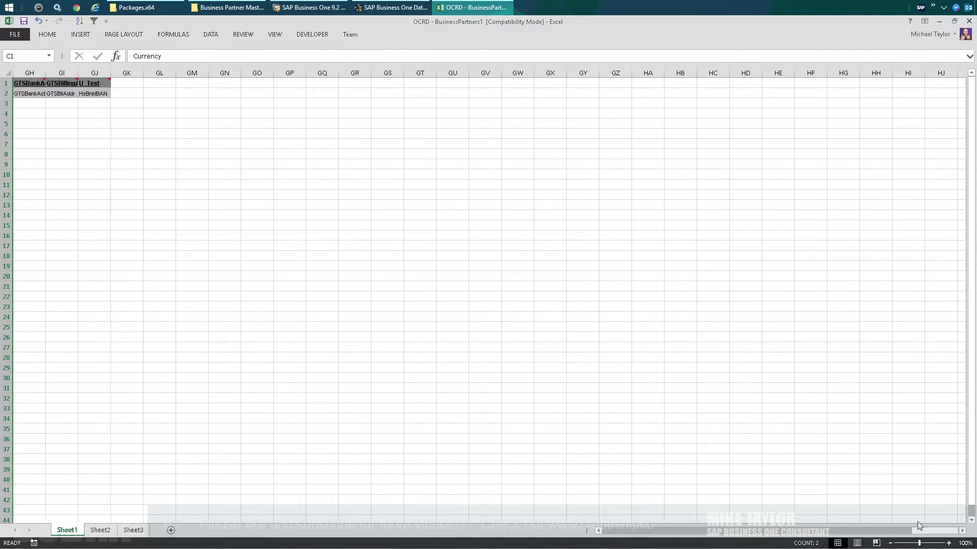
{"action": "left_click", "coordinate": [102, 72], "text": "shift"}
{"action": "right_click", "coordinate": [101, 72]}
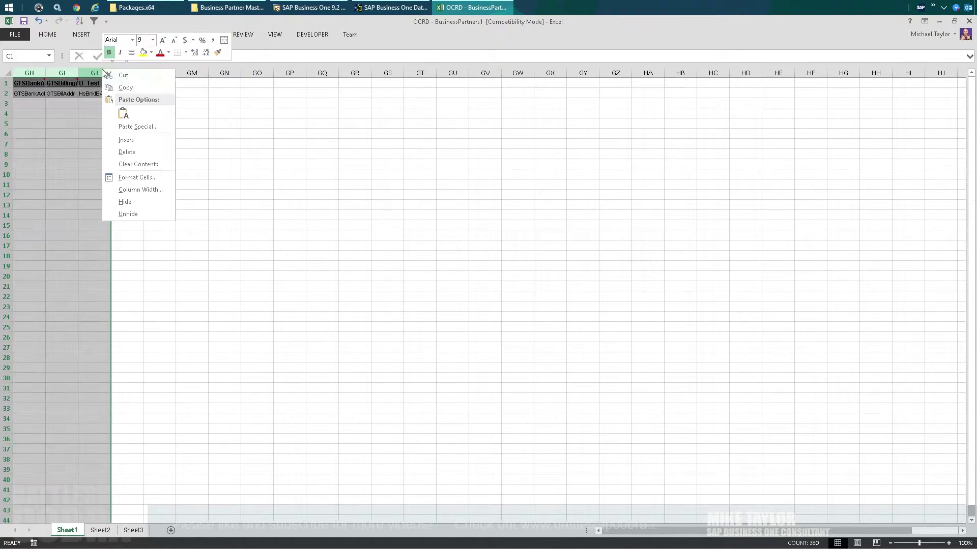
{"action": "left_click", "coordinate": [142, 153]}
{"action": "left_click", "coordinate": [150, 185]}
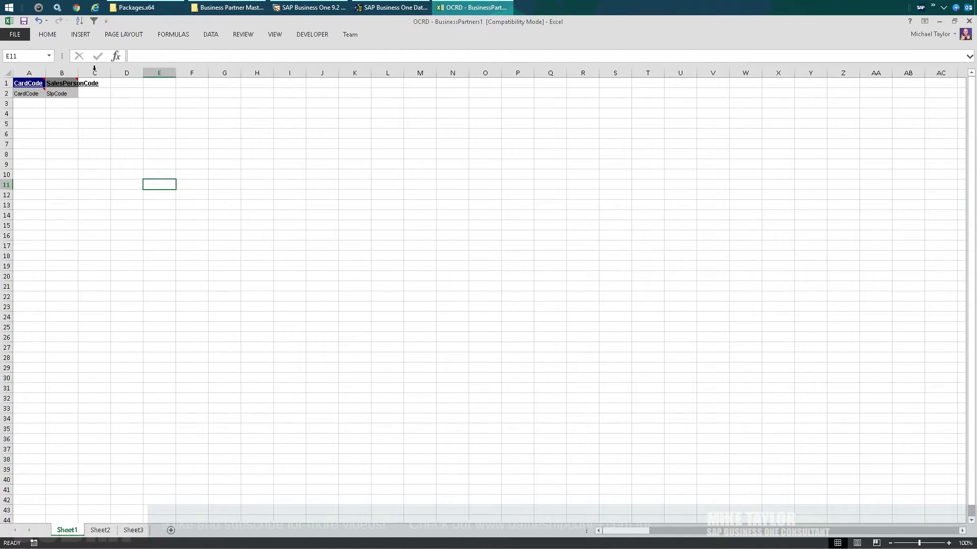
{"action": "left_click", "coordinate": [62, 73]}
{"action": "double_click", "coordinate": [78, 72]}
{"action": "left_click", "coordinate": [84, 94]}
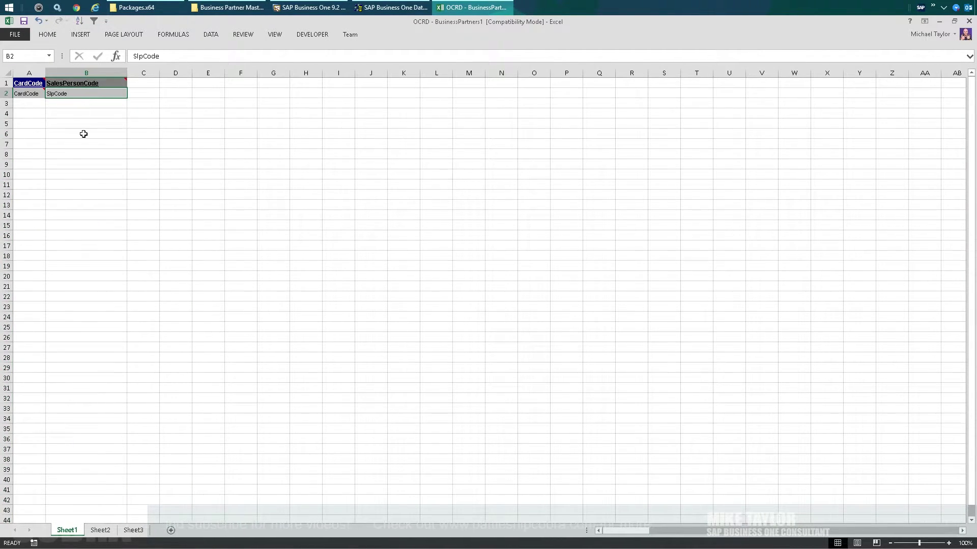
{"action": "left_click", "coordinate": [75, 84]}
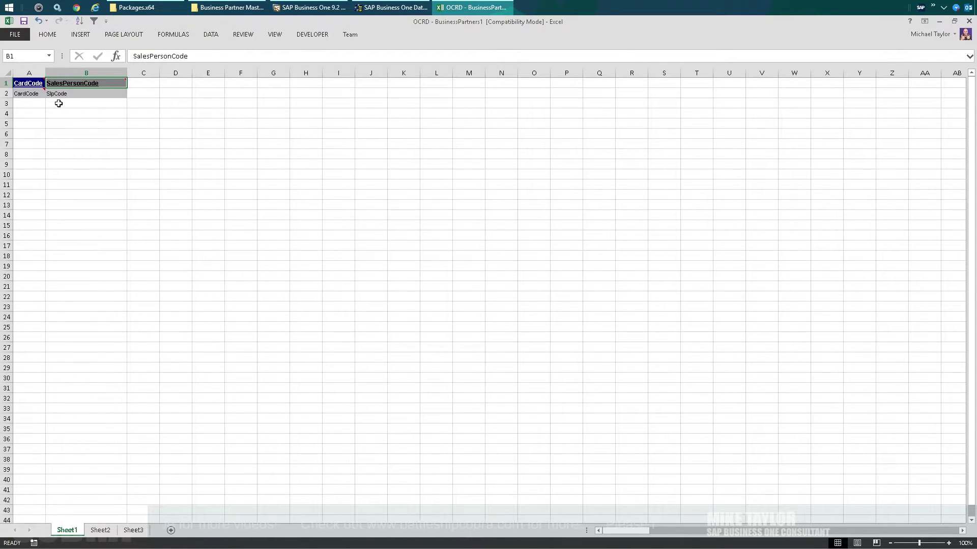
{"action": "double_click", "coordinate": [45, 73]}
{"action": "left_click", "coordinate": [94, 155]}
Copy BP code C20000 from the SAP record and paste it into cell A3
{"action": "left_click", "coordinate": [303, 7]}
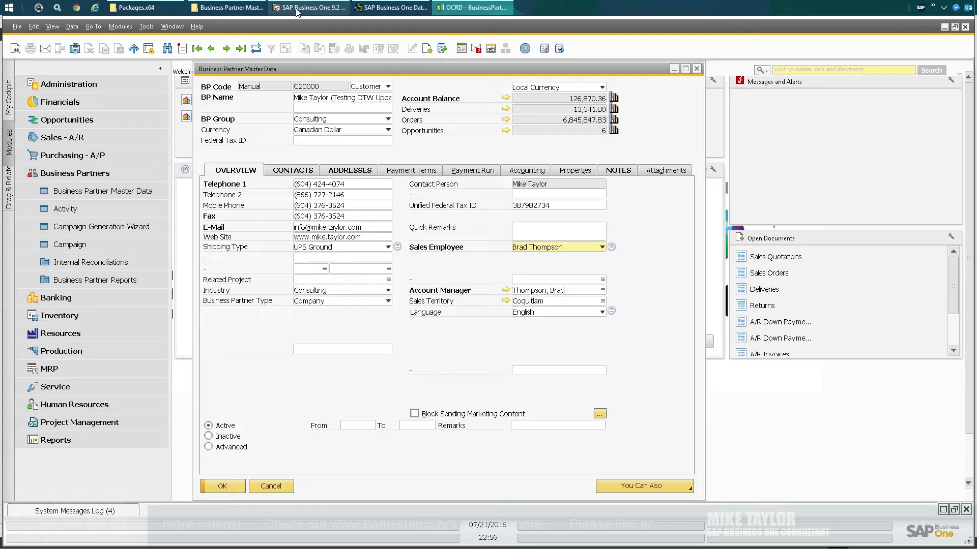
{"action": "right_click", "coordinate": [309, 85]}
{"action": "left_click", "coordinate": [316, 93]}
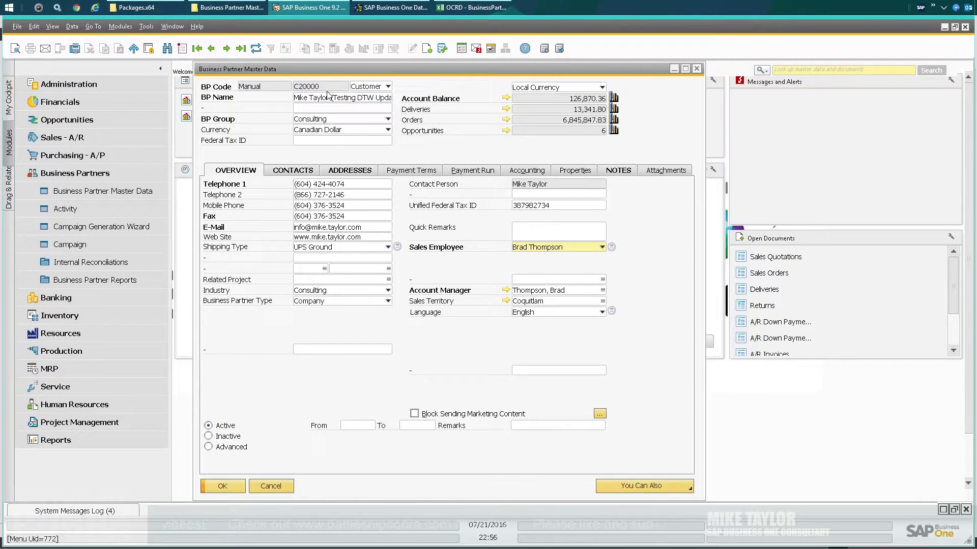
{"action": "left_click", "coordinate": [473, 7]}
{"action": "left_click", "coordinate": [49, 105]}
{"action": "key", "text": "ctrl+v"}
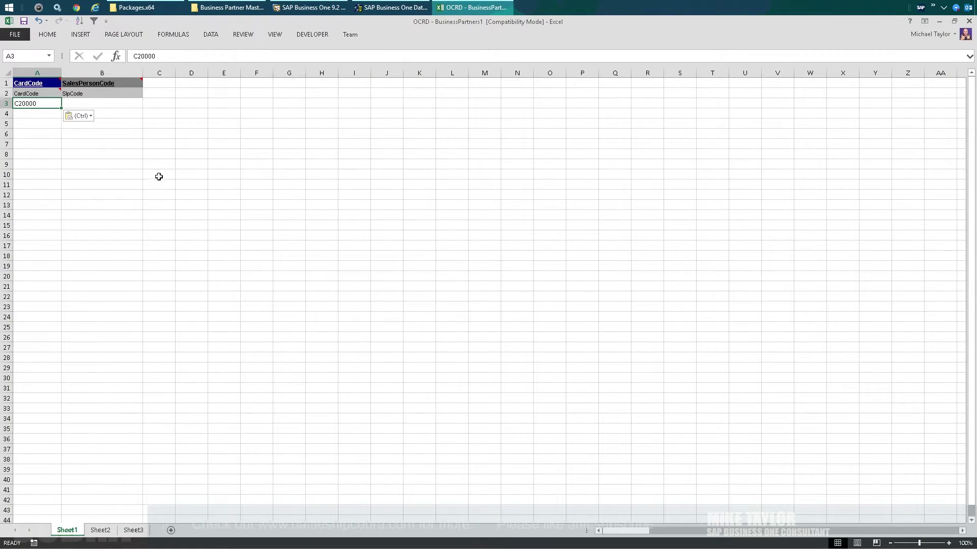
{"action": "left_click", "coordinate": [269, 172]}
Return to SAP Business One and open the Query Generator
{"action": "left_click", "coordinate": [320, 8]}
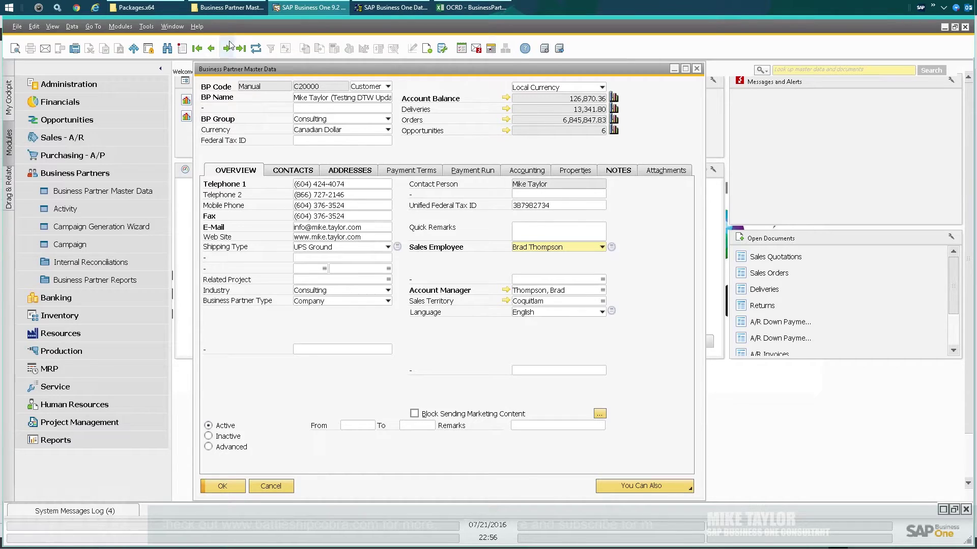
{"action": "left_click", "coordinate": [146, 26]}
{"action": "mouse_move", "coordinate": [170, 144]}
{"action": "left_click", "coordinate": [364, 155]}
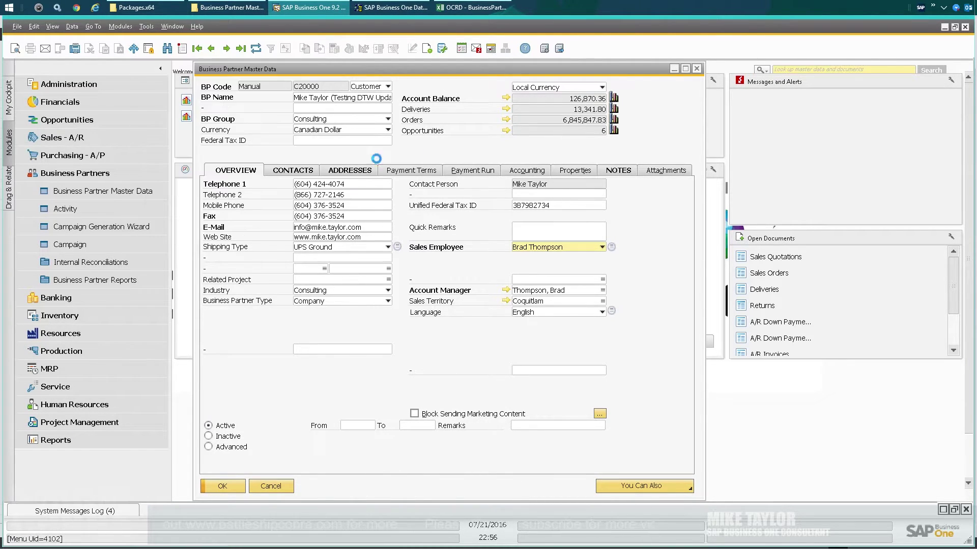
Add the OCRD table and select its CardCode, CardName and SlpCode fields
{"action": "type", "text": "ocrd"}
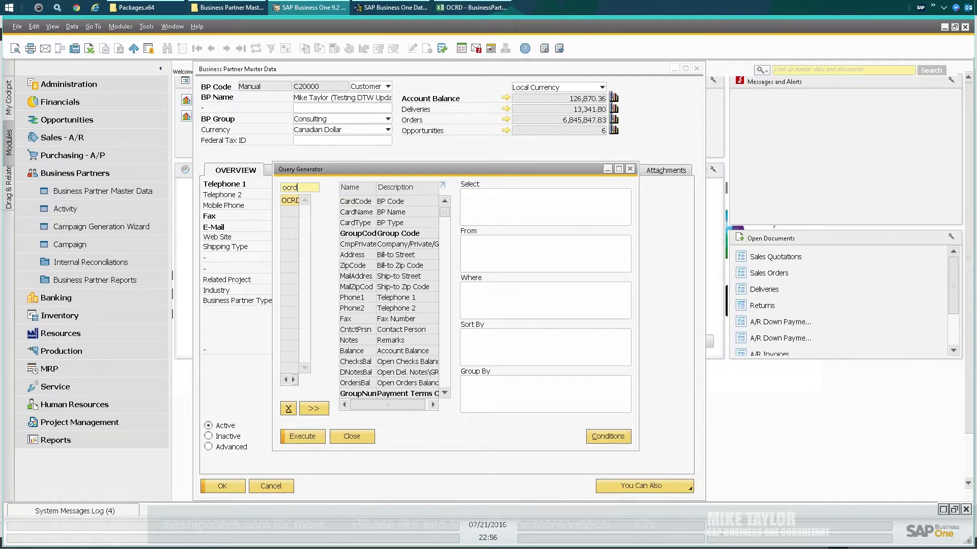
{"action": "key", "text": "Tab"}
{"action": "left_click", "coordinate": [356, 200]}
{"action": "left_click", "coordinate": [390, 212]}
{"action": "scroll", "coordinate": [376, 316], "scroll_direction": "down", "scroll_amount": 3}
{"action": "scroll", "coordinate": [376, 317], "scroll_direction": "down", "scroll_amount": 5}
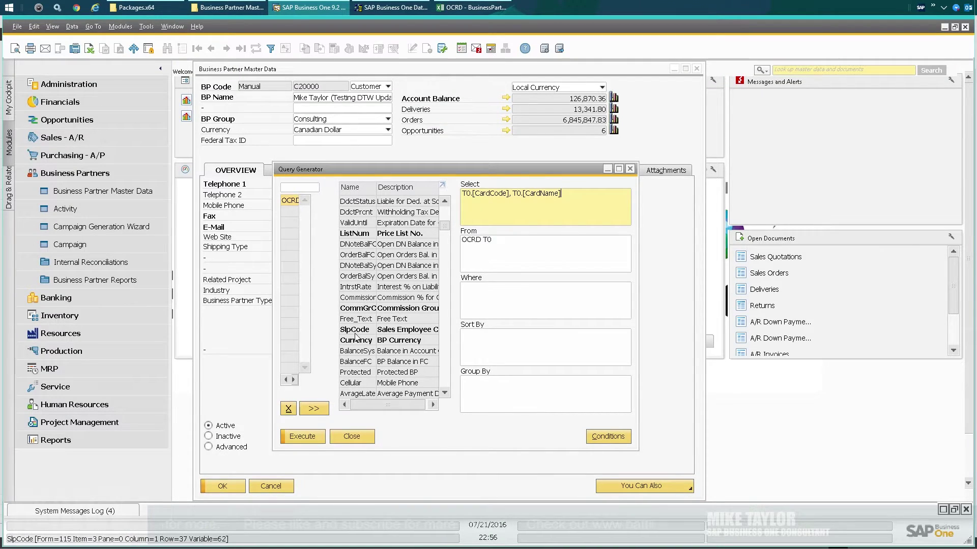
{"action": "left_click", "coordinate": [357, 331]}
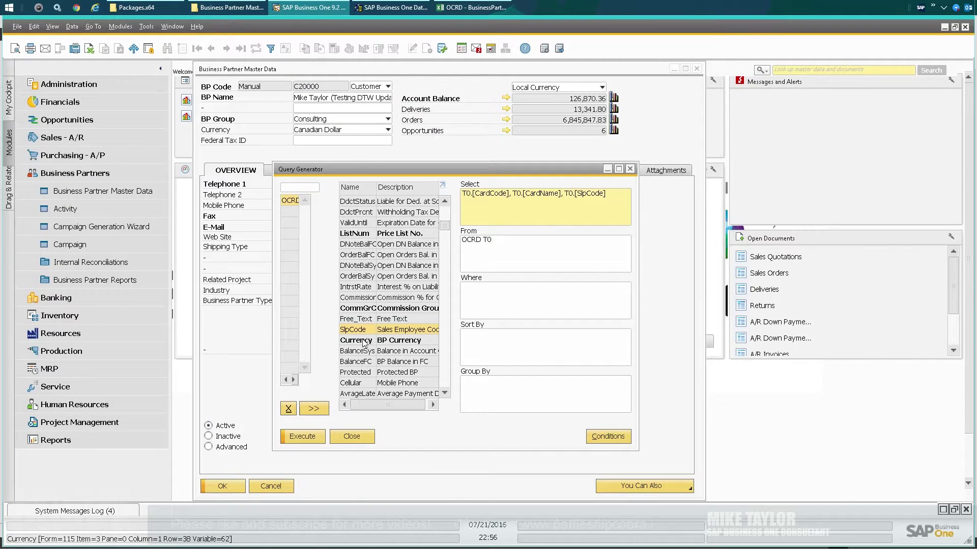
Join OSLP on SlpCode, add SlpName to the fields, and execute the query
{"action": "scroll", "coordinate": [376, 306], "scroll_direction": "up", "scroll_amount": 8}
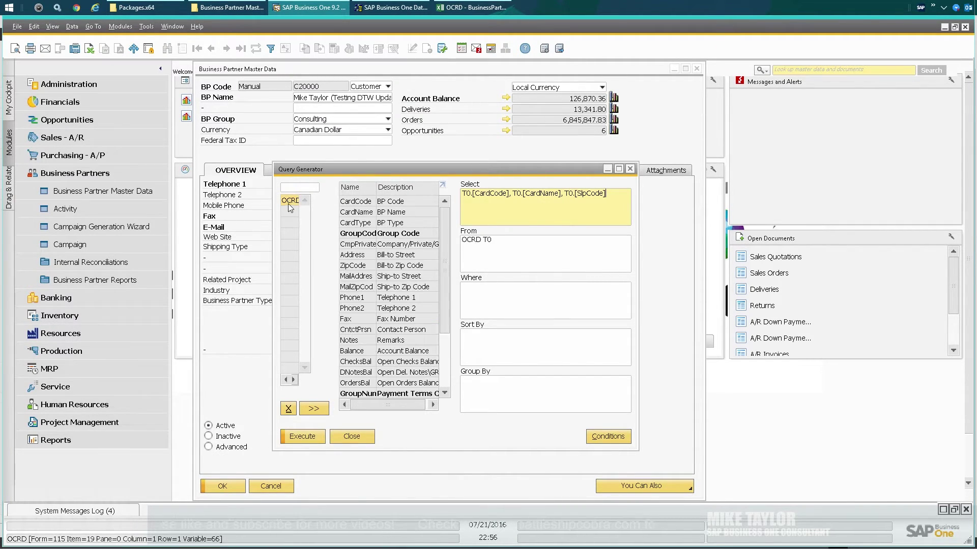
{"action": "left_click_drag", "start_coordinate": [444, 216], "coordinate": [452, 239]}
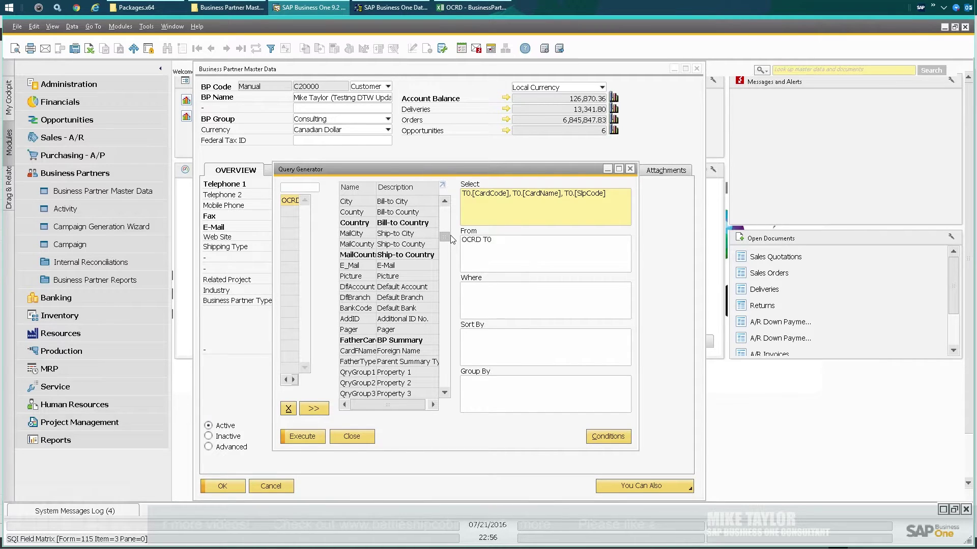
{"action": "scroll", "coordinate": [376, 237], "scroll_direction": "up", "scroll_amount": 5}
{"action": "scroll", "coordinate": [376, 238], "scroll_direction": "up", "scroll_amount": 1}
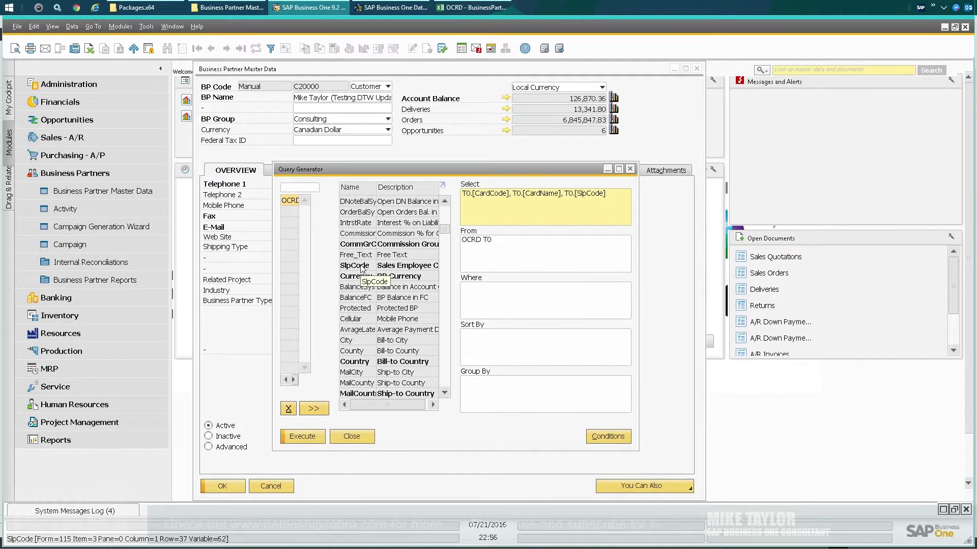
{"action": "left_click_drag", "start_coordinate": [321, 263], "coordinate": [298, 216]}
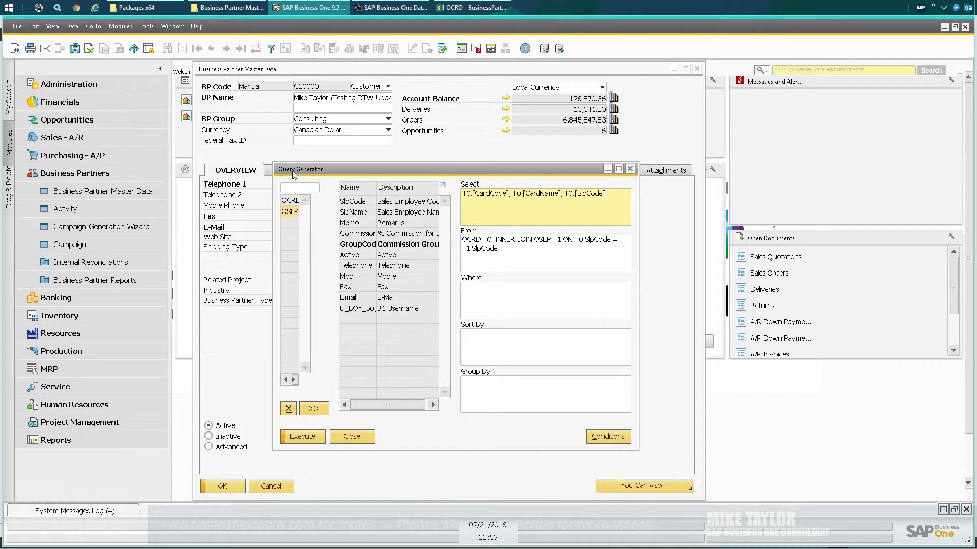
{"action": "left_click", "coordinate": [140, 27]}
{"action": "mouse_move", "coordinate": [301, 148]}
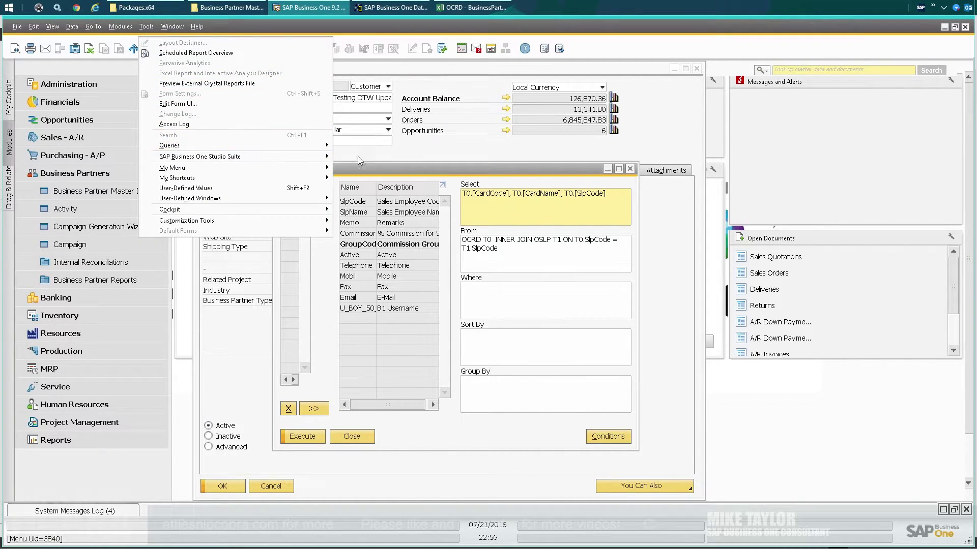
{"action": "left_click", "coordinate": [360, 250]}
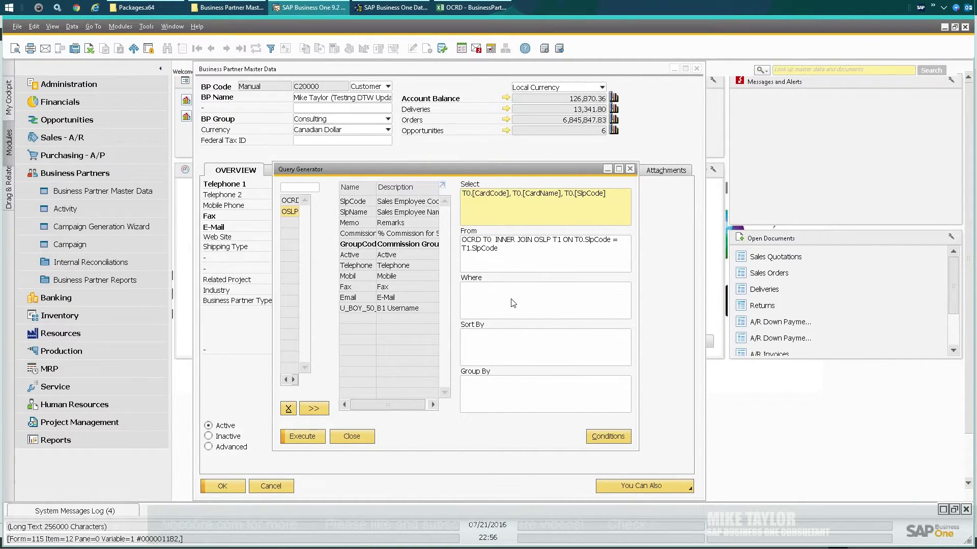
{"action": "left_click", "coordinate": [619, 198]}
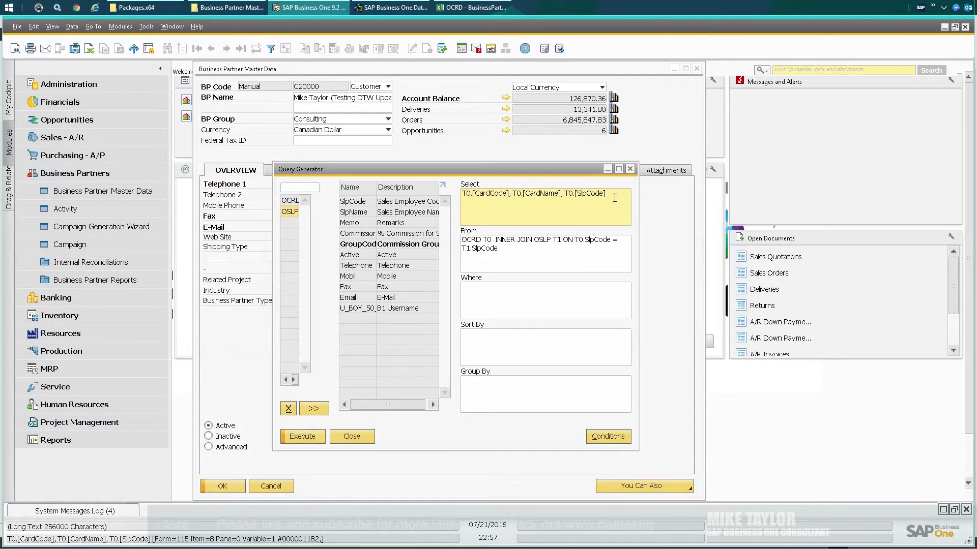
{"action": "double_click", "coordinate": [359, 212]}
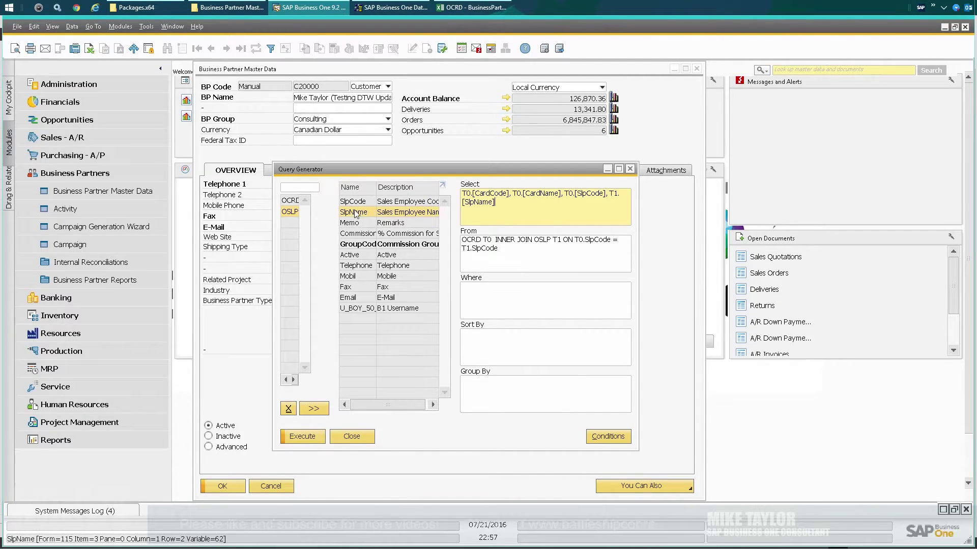
{"action": "left_click", "coordinate": [302, 437]}
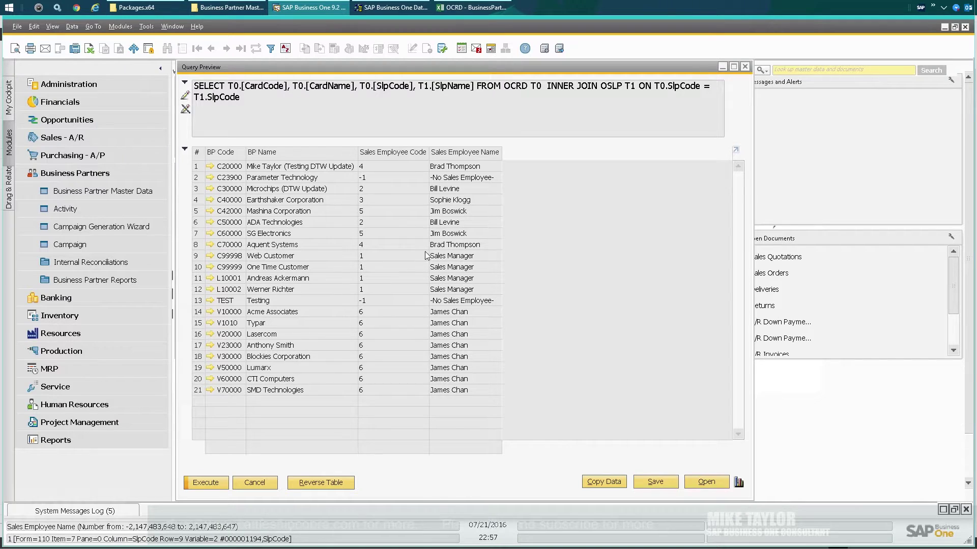
Compare the 21-partner query results with the OCRD Excel sheet, then close the Query Preview
{"action": "left_click", "coordinate": [456, 8]}
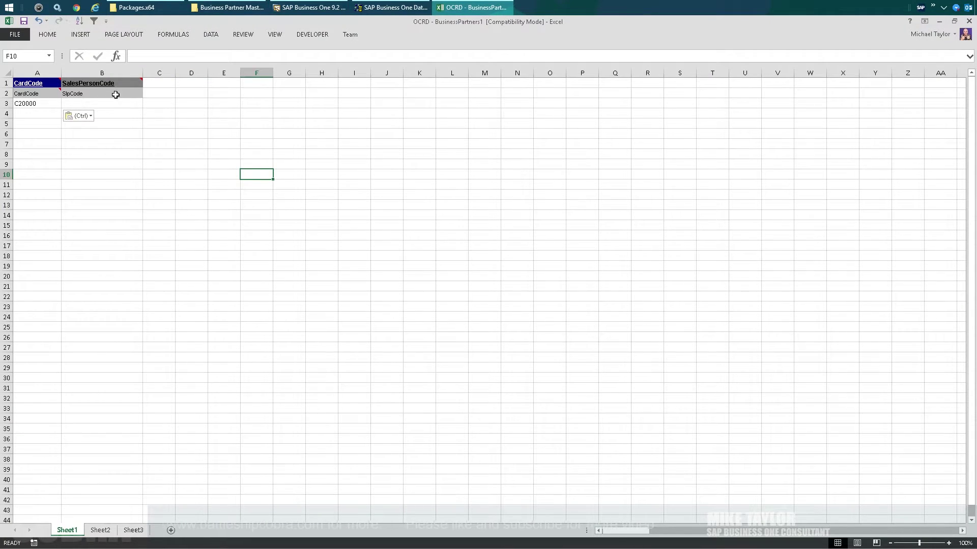
{"action": "left_click", "coordinate": [309, 7]}
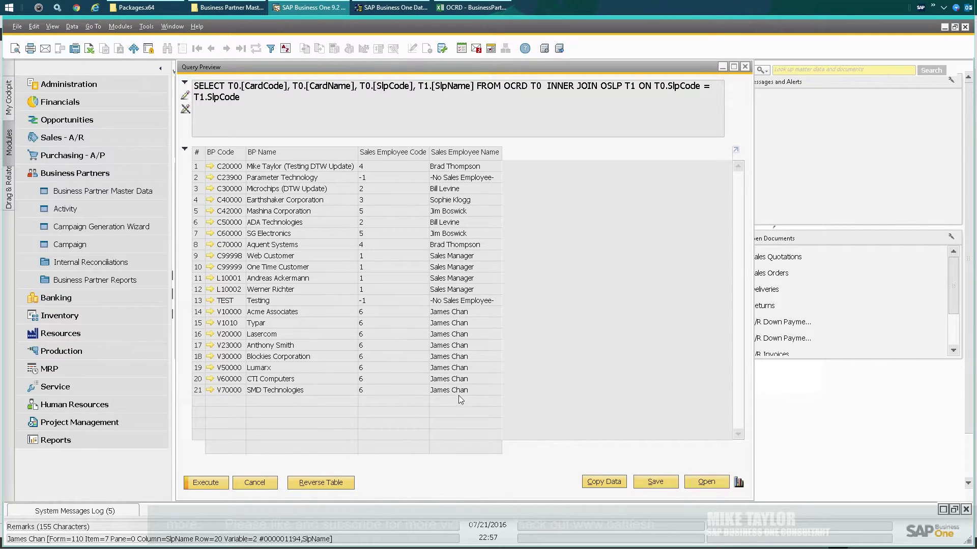
{"action": "left_click", "coordinate": [255, 483]}
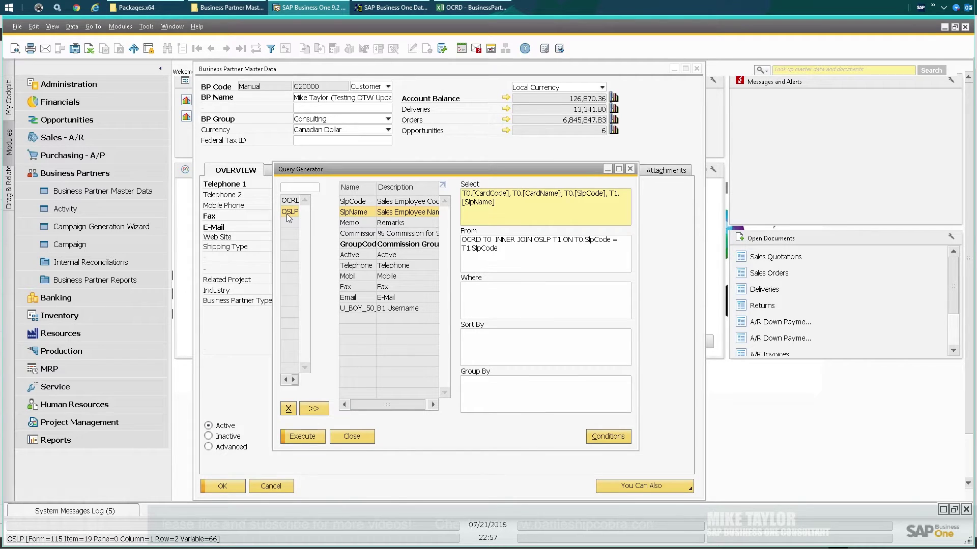
Replace OCRD with OSLP in the query and run it selecting SlpCode and SlpName
{"action": "left_click", "coordinate": [290, 201]}
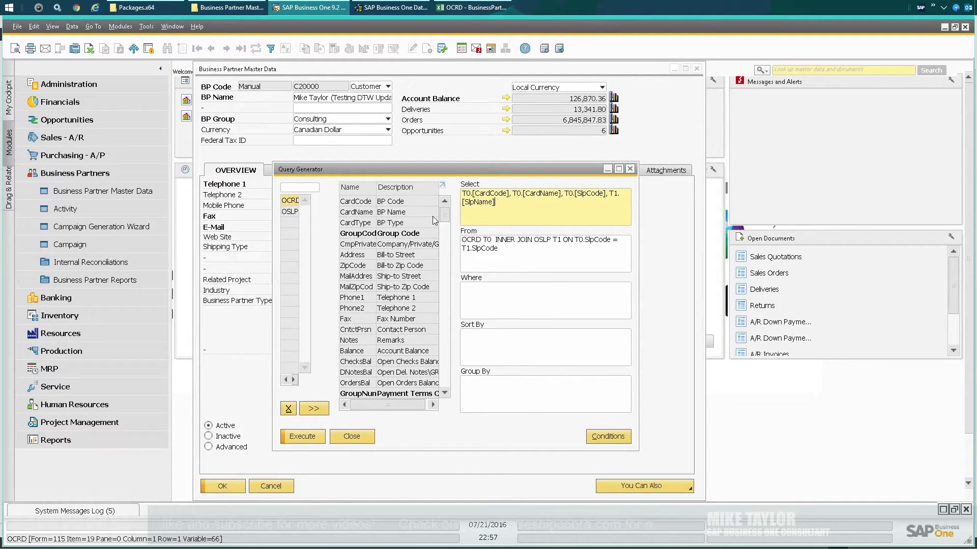
{"action": "left_click_drag", "start_coordinate": [446, 216], "coordinate": [444, 228]}
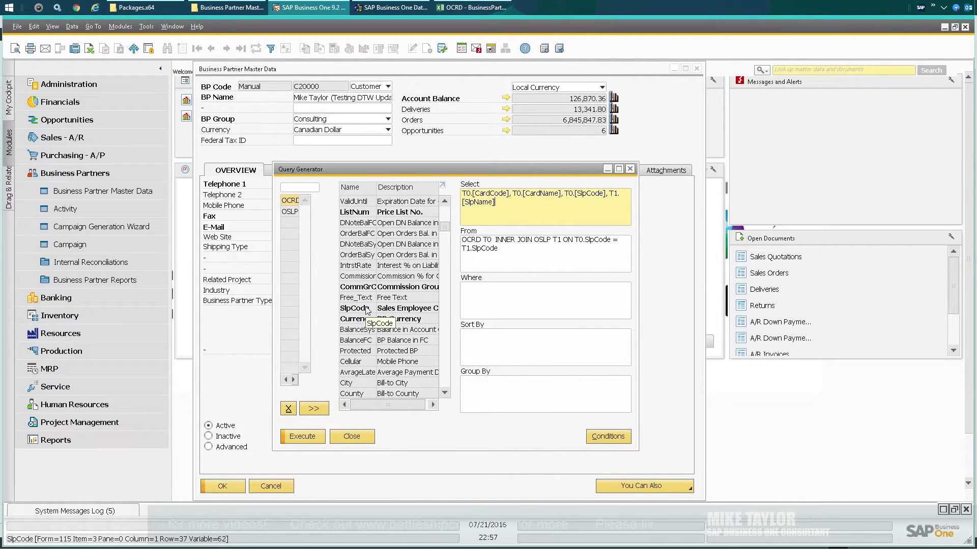
{"action": "left_click", "coordinate": [290, 212]}
{"action": "left_click", "coordinate": [291, 201]}
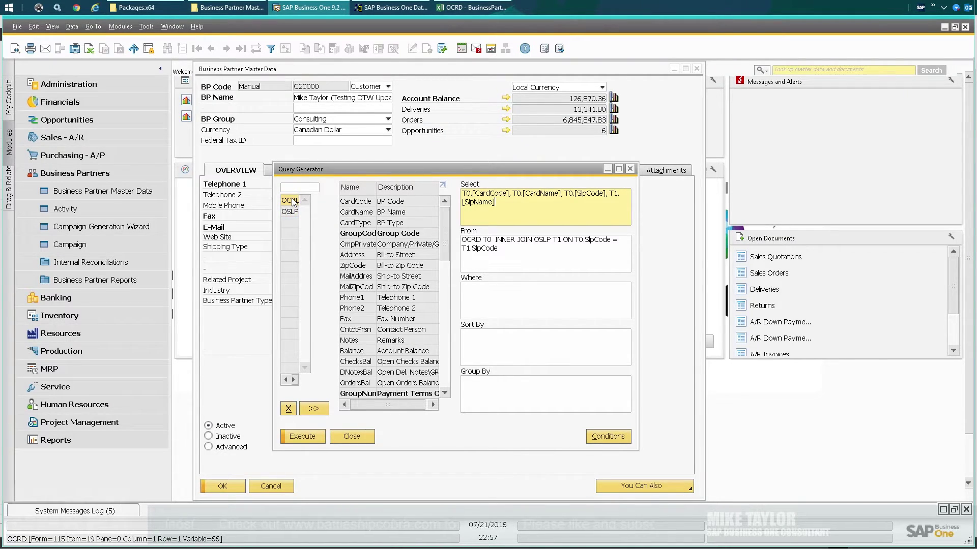
{"action": "left_click", "coordinate": [288, 409]}
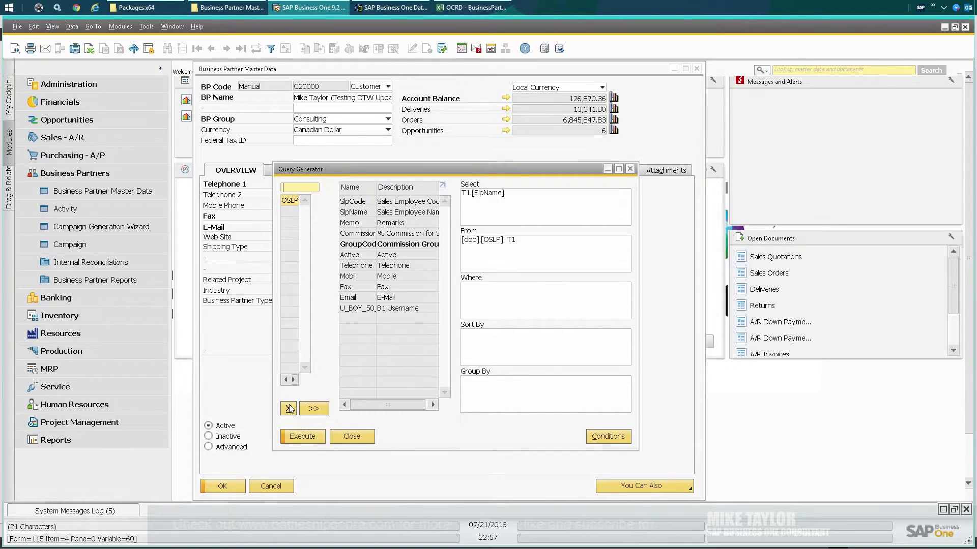
{"action": "left_click", "coordinate": [353, 201]}
{"action": "left_click", "coordinate": [351, 212], "text": "ctrl"}
{"action": "left_click", "coordinate": [315, 437]}
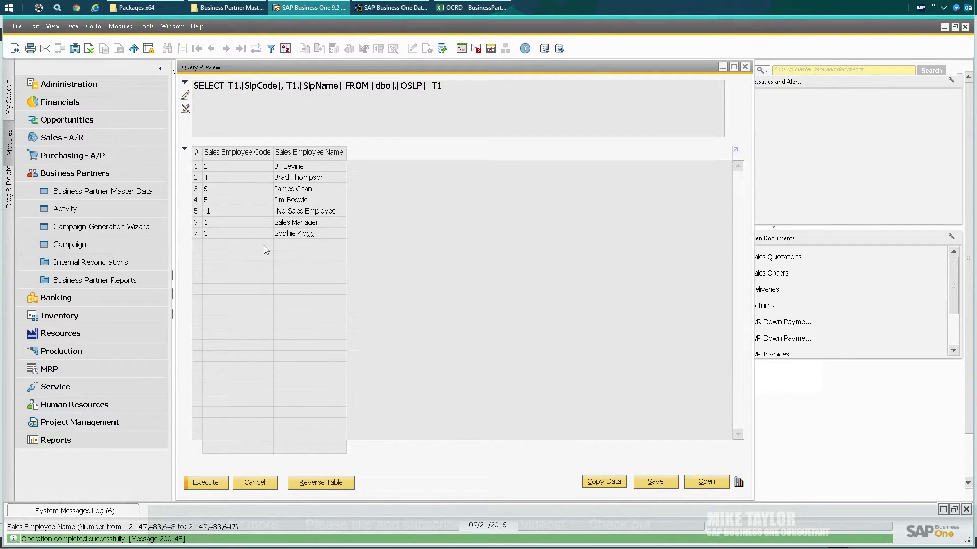
Sort the results by sales employee code and enter sales person code 1 in cell B3
{"action": "double_click", "coordinate": [224, 153]}
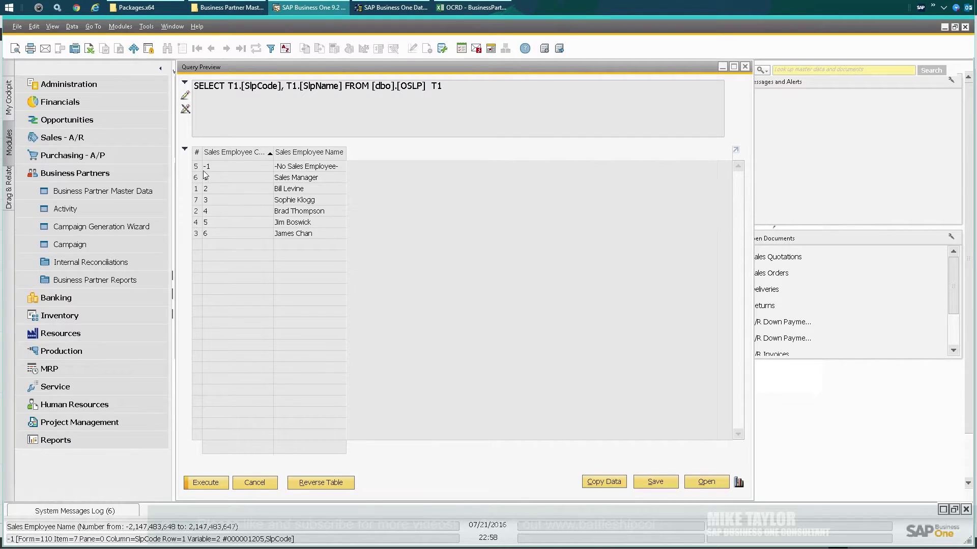
{"action": "left_click", "coordinate": [443, 8]}
{"action": "left_click", "coordinate": [103, 107]}
{"action": "type", "text": "1"}
{"action": "left_click", "coordinate": [135, 144]}
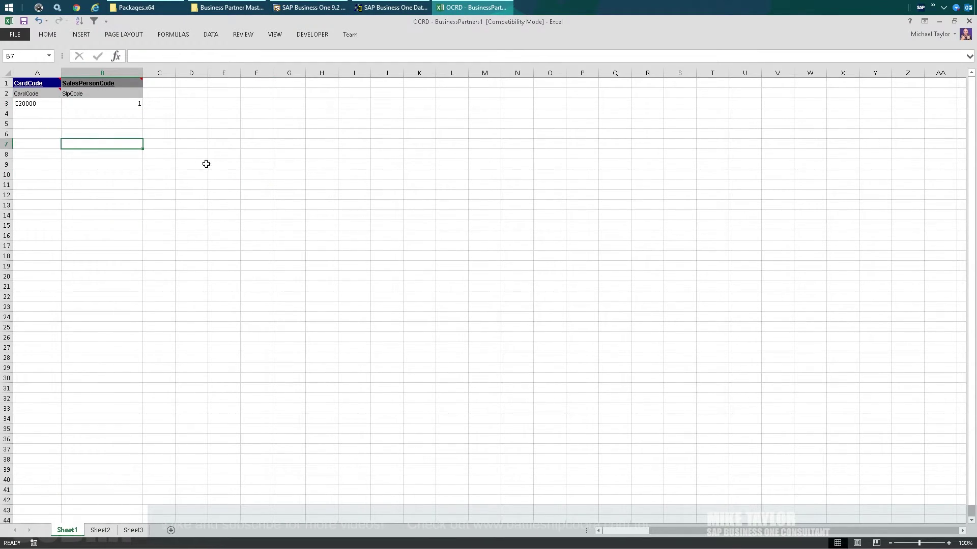
Move the query results aside and bring the Business Partner record back to the front
{"action": "left_click", "coordinate": [313, 8]}
{"action": "left_click_drag", "start_coordinate": [331, 69], "coordinate": [519, 69]}
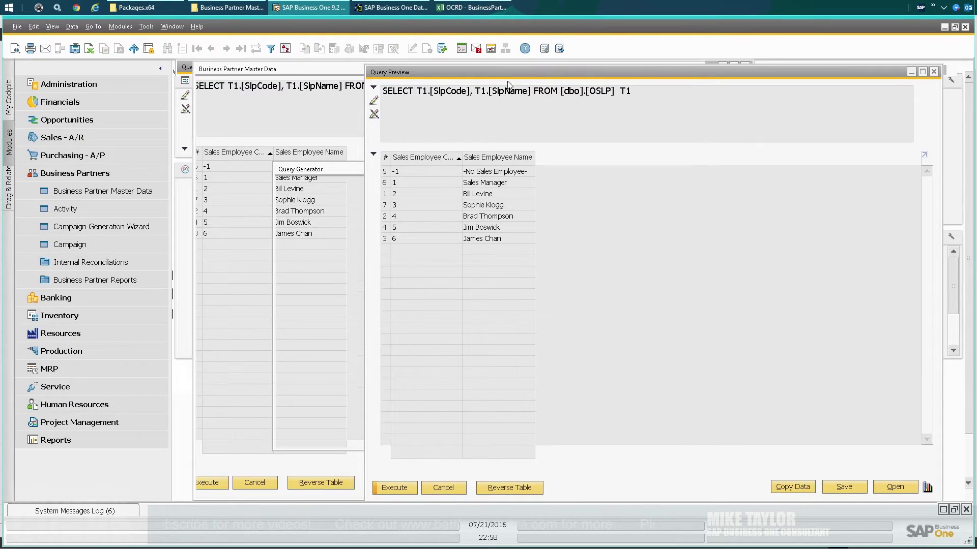
{"action": "left_click", "coordinate": [229, 69]}
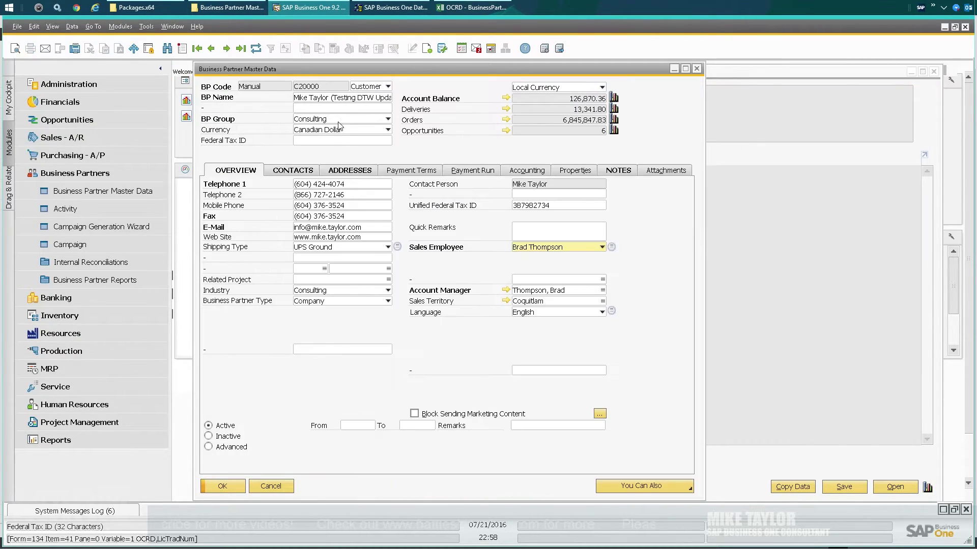
Move to the next business partner, C23900, and preview the sales employee code list
{"action": "left_click", "coordinate": [227, 49]}
{"action": "right_click", "coordinate": [327, 98]}
{"action": "key", "text": "Escape"}
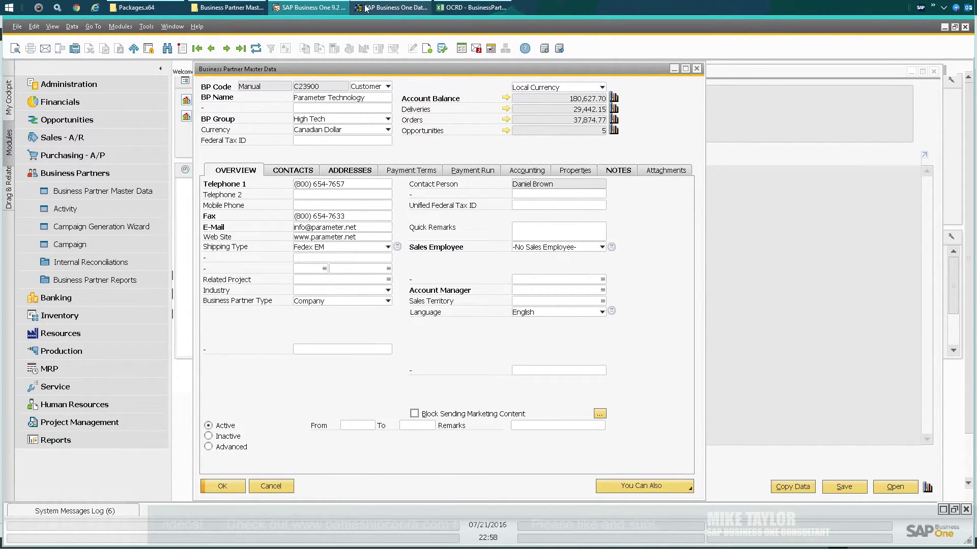
{"action": "left_click", "coordinate": [473, 8]}
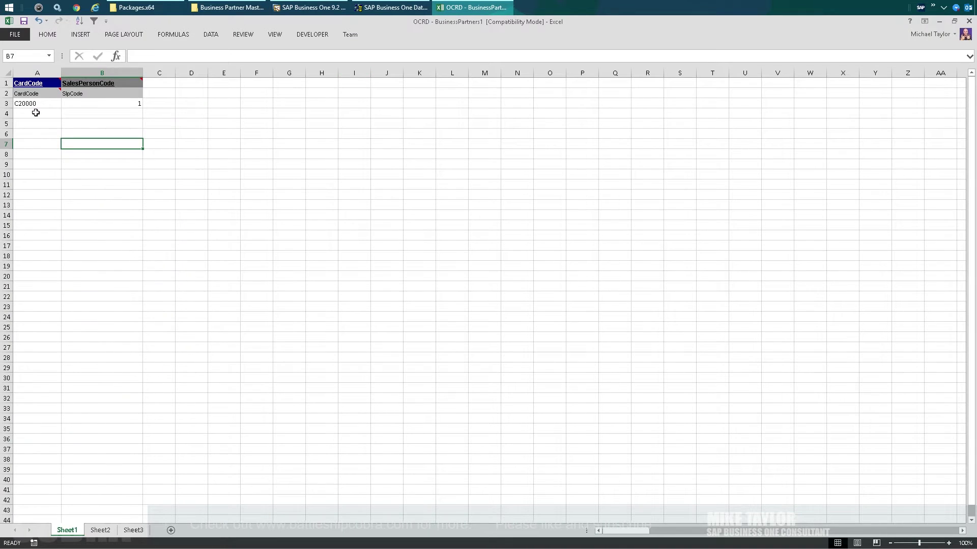
{"action": "left_click", "coordinate": [326, 8]}
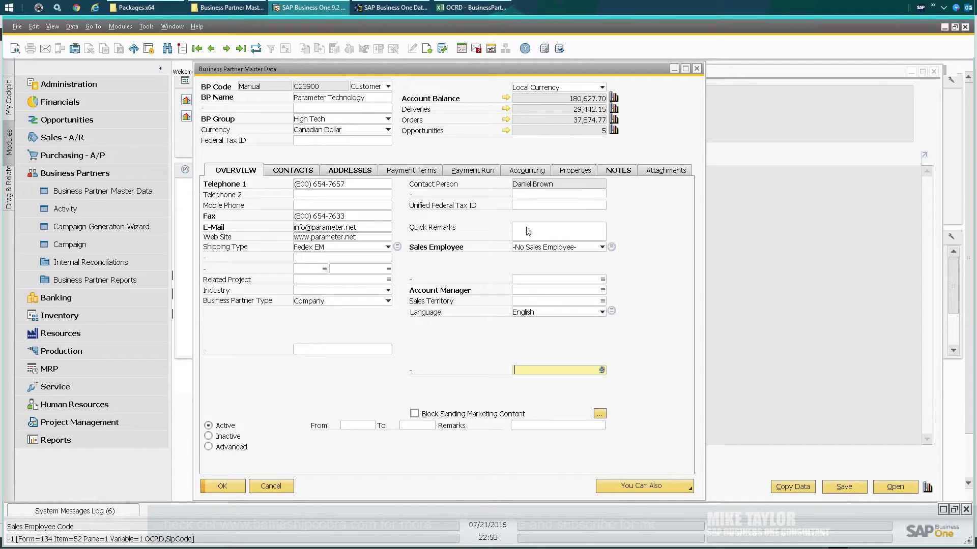
{"action": "left_click", "coordinate": [611, 247]}
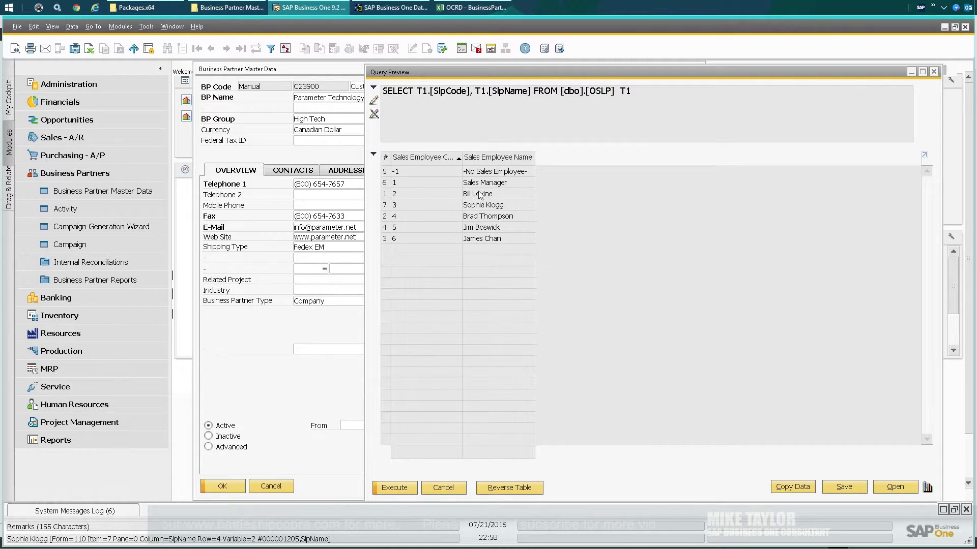
Enter sales person code 1 in cell B4 and close the sales employee preview
{"action": "left_click", "coordinate": [473, 8]}
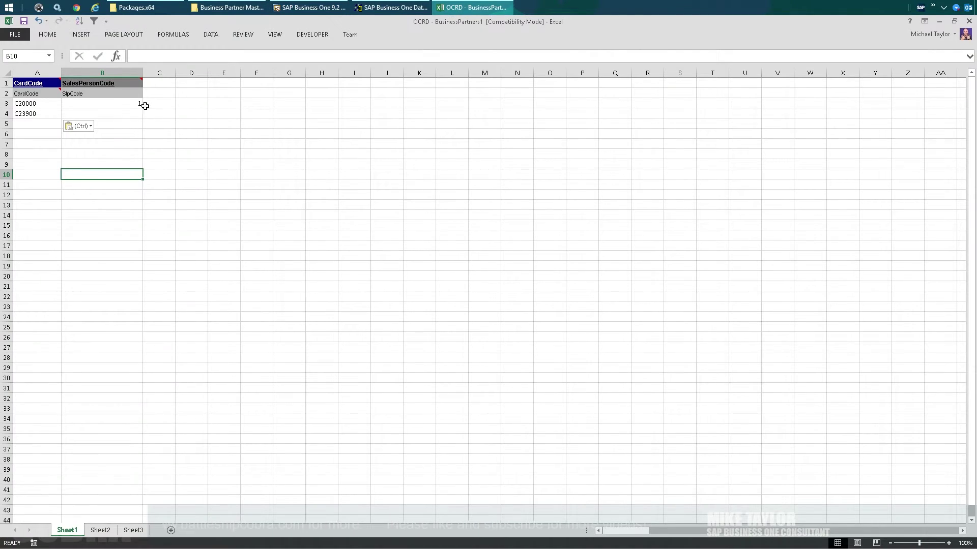
{"action": "left_click", "coordinate": [112, 110]}
{"action": "type", "text": "1"}
{"action": "left_click", "coordinate": [132, 143]}
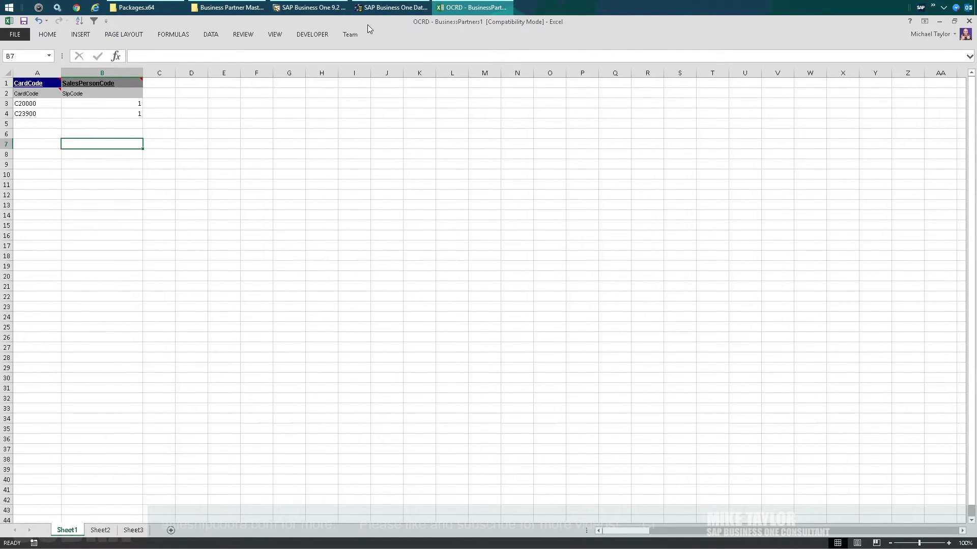
{"action": "left_click", "coordinate": [310, 8]}
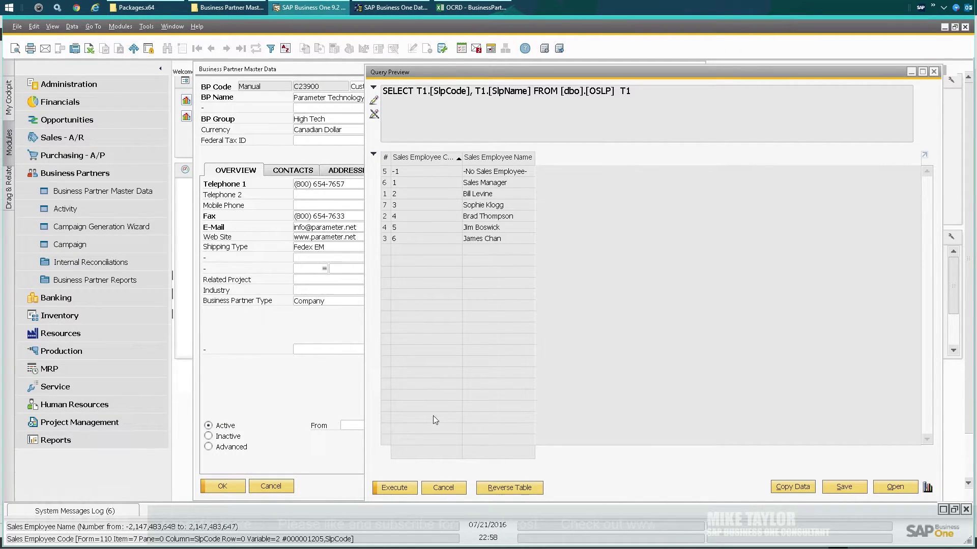
{"action": "left_click", "coordinate": [443, 487]}
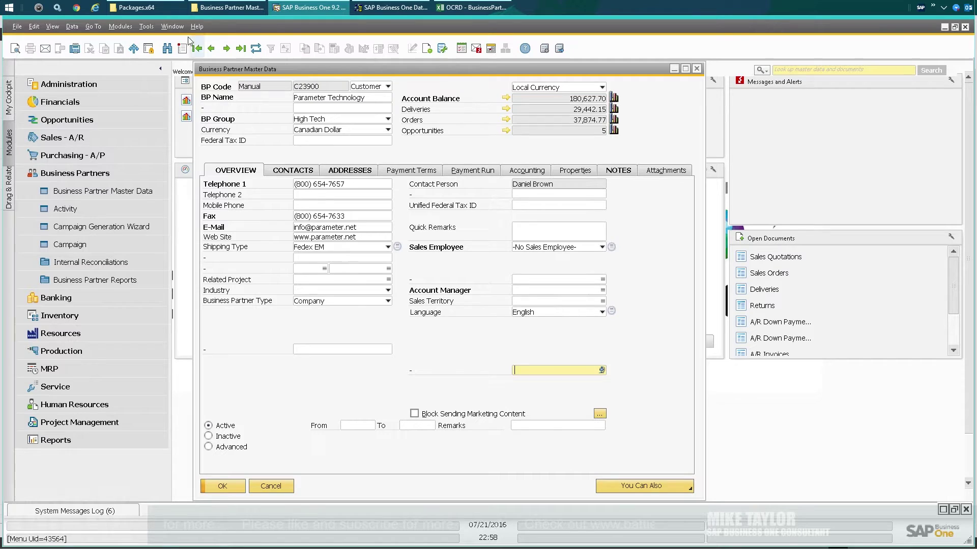
Review the OCRD table fields in the Query Generator, then return to the Excel workbook's File page
{"action": "left_click", "coordinate": [146, 26]}
{"action": "mouse_move", "coordinate": [316, 149]}
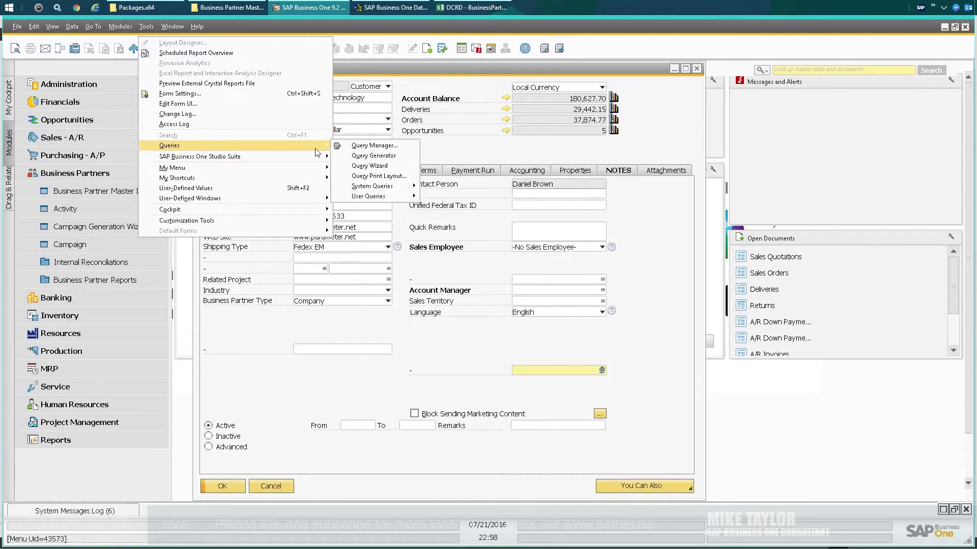
{"action": "left_click", "coordinate": [373, 155]}
{"action": "type", "text": "ocr"}
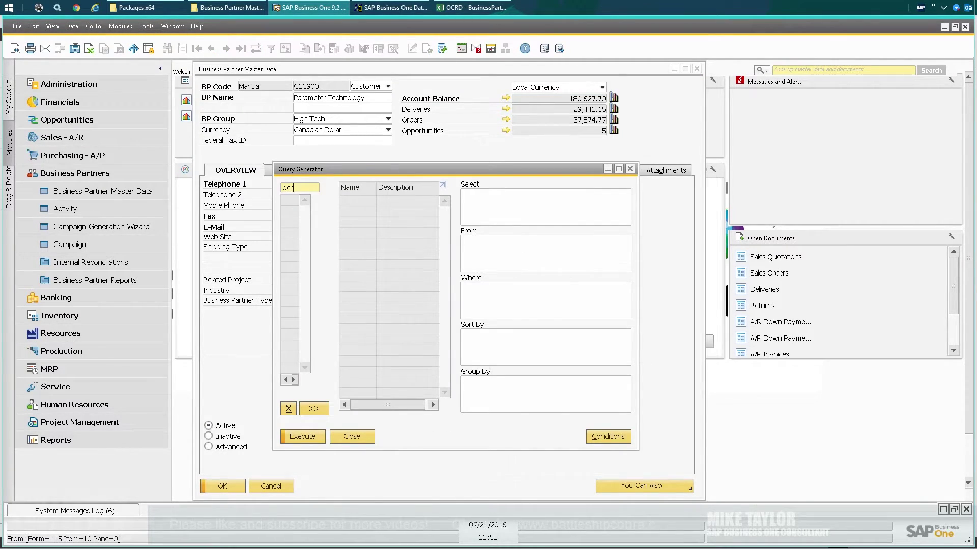
{"action": "type", "text": "d"}
{"action": "key", "text": "Tab"}
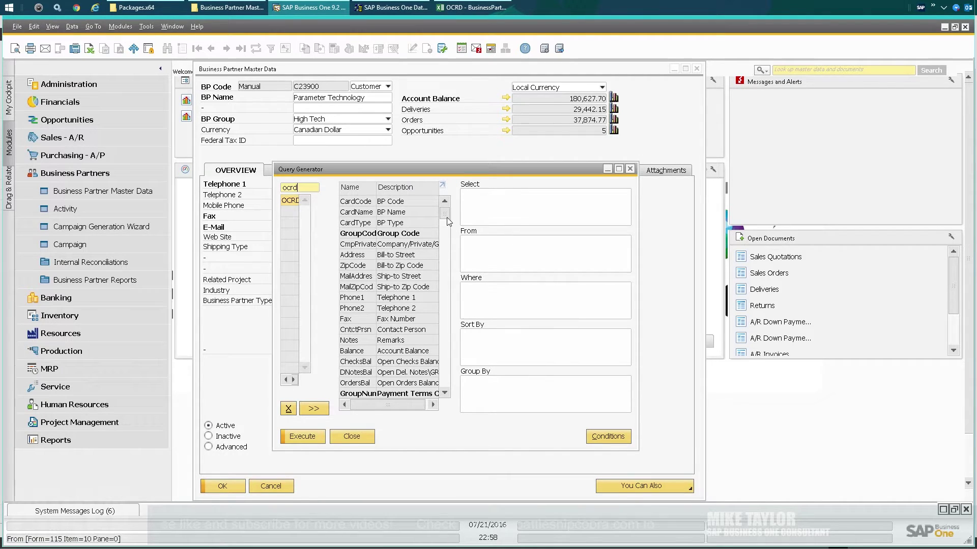
{"action": "left_click_drag", "start_coordinate": [442, 213], "coordinate": [442, 229]}
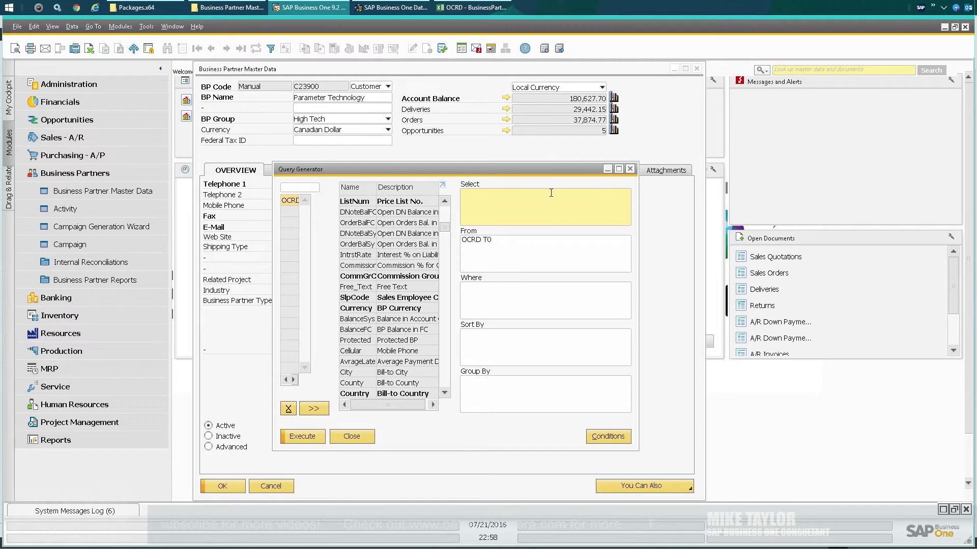
{"action": "left_click", "coordinate": [628, 168]}
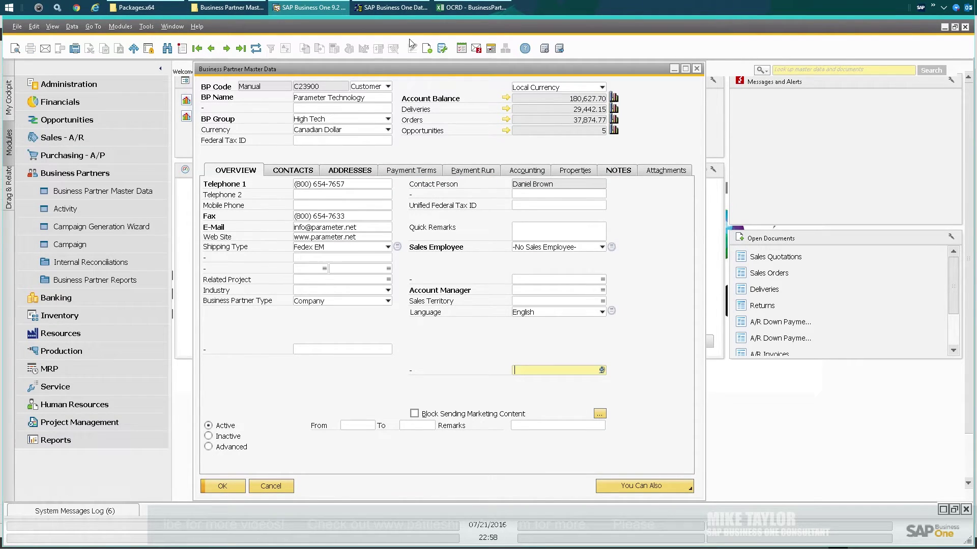
{"action": "left_click", "coordinate": [473, 7]}
{"action": "left_click", "coordinate": [23, 35]}
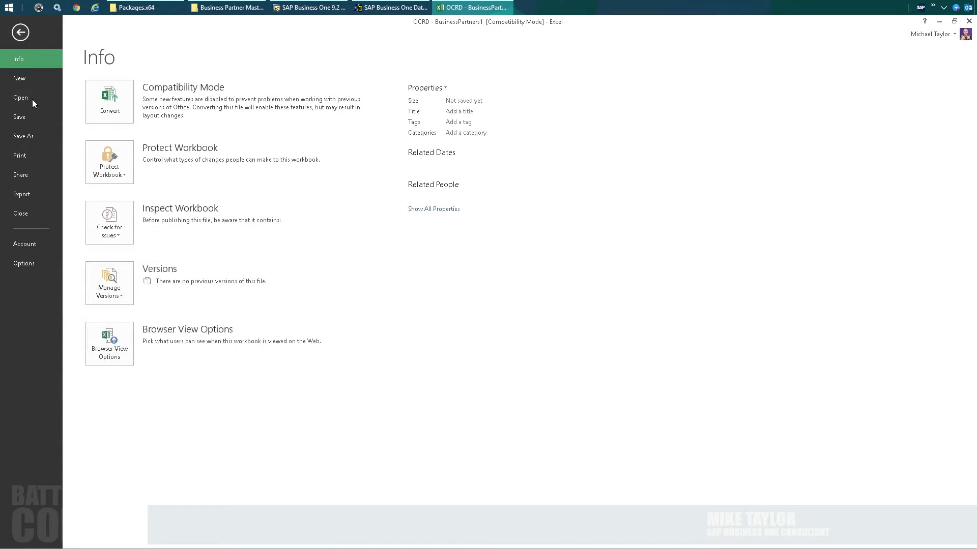
Save the active sheet to the Desktop as OCRD2 in Text (Tab delimited) format
{"action": "left_click", "coordinate": [25, 137]}
{"action": "left_click", "coordinate": [137, 125]}
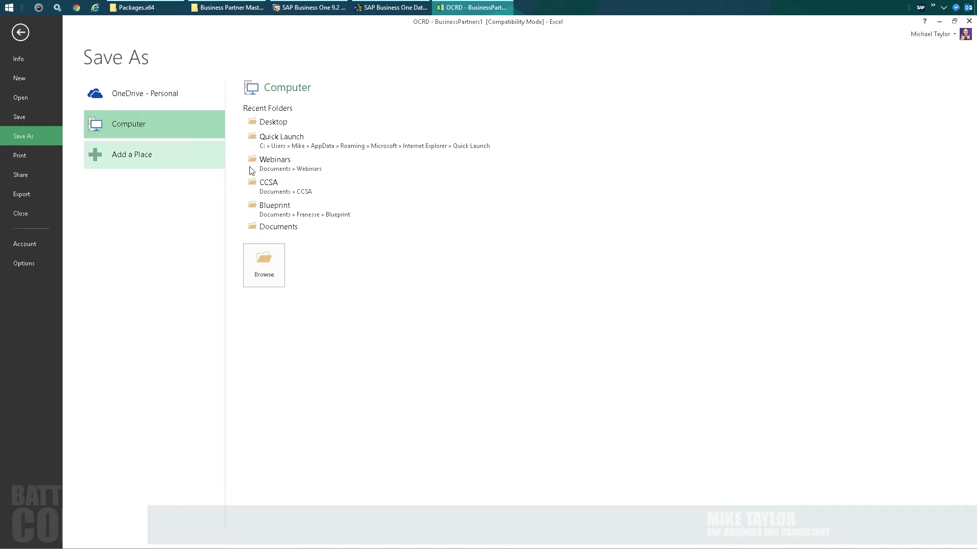
{"action": "left_click", "coordinate": [356, 226]}
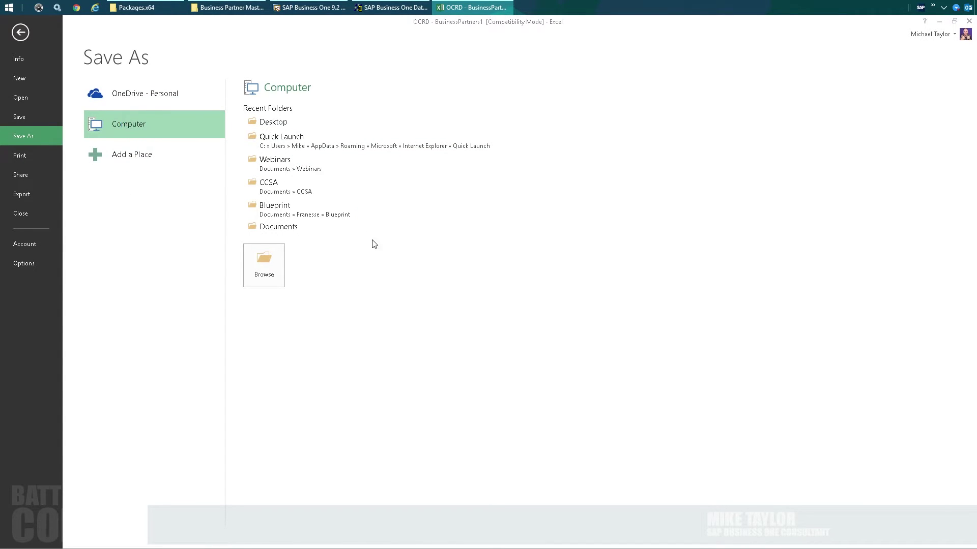
{"action": "left_click", "coordinate": [168, 264]}
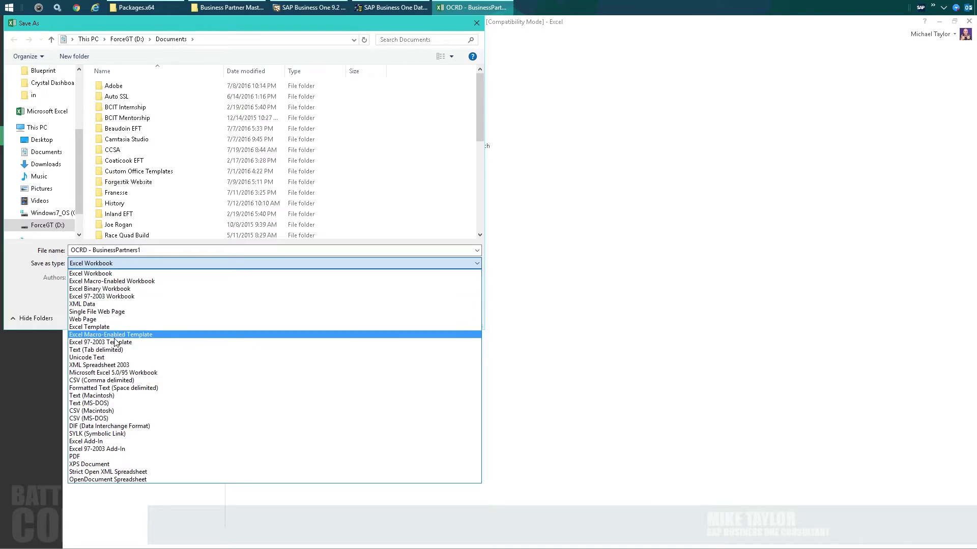
{"action": "left_click", "coordinate": [97, 350]}
{"action": "left_click", "coordinate": [160, 249]}
{"action": "left_click_drag", "start_coordinate": [160, 249], "coordinate": [93, 251]}
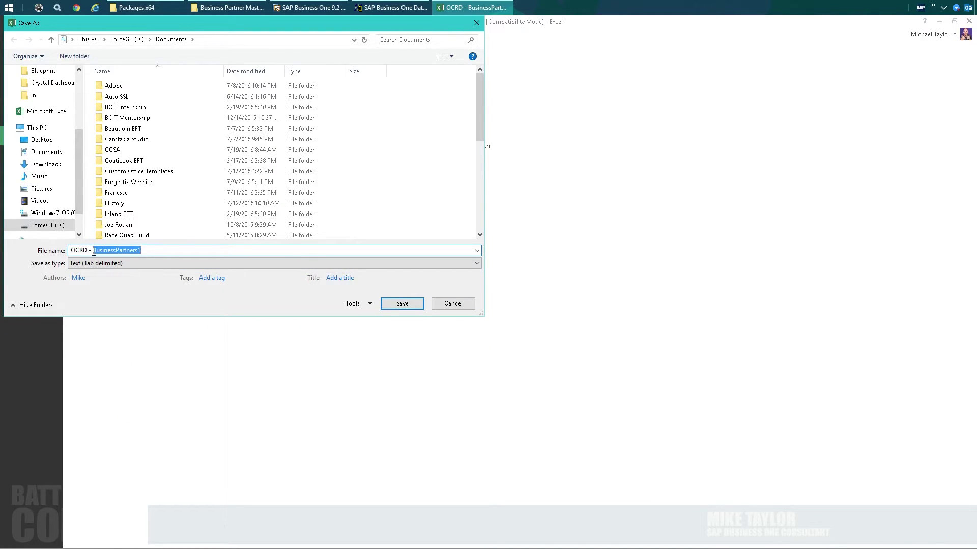
{"action": "key", "text": "BackSpace"}
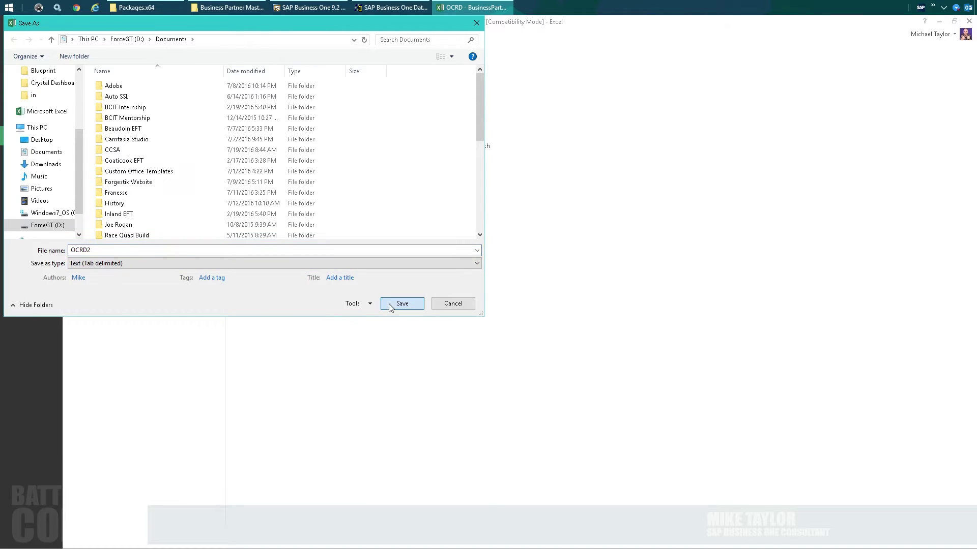
{"action": "scroll", "coordinate": [46, 102], "scroll_direction": "up", "scroll_amount": 3}
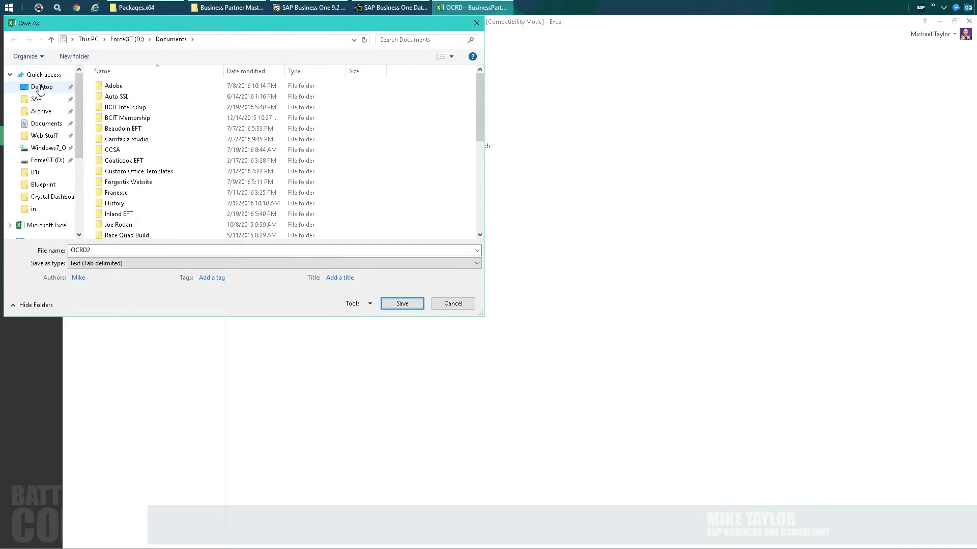
{"action": "left_click", "coordinate": [42, 87]}
{"action": "left_click", "coordinate": [407, 308]}
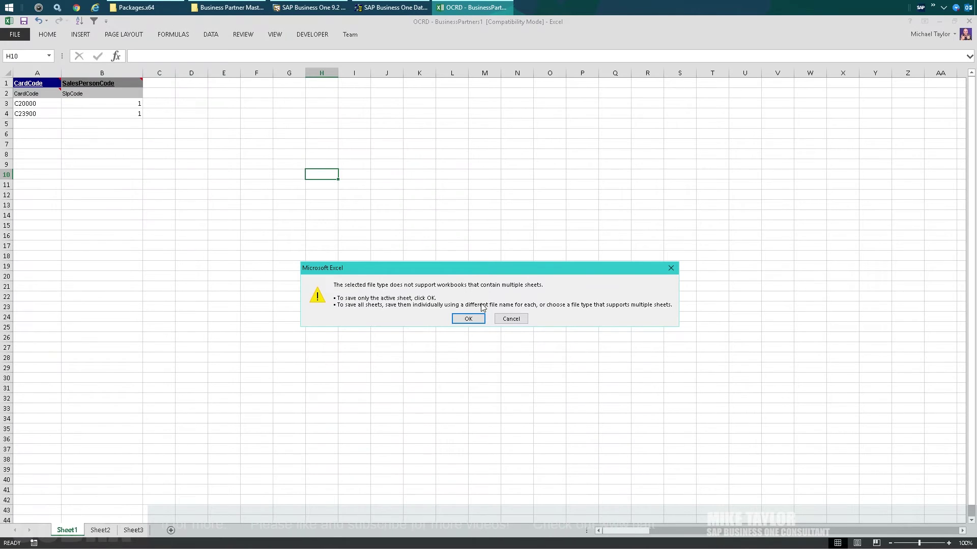
{"action": "left_click", "coordinate": [472, 321]}
{"action": "left_click", "coordinate": [447, 317]}
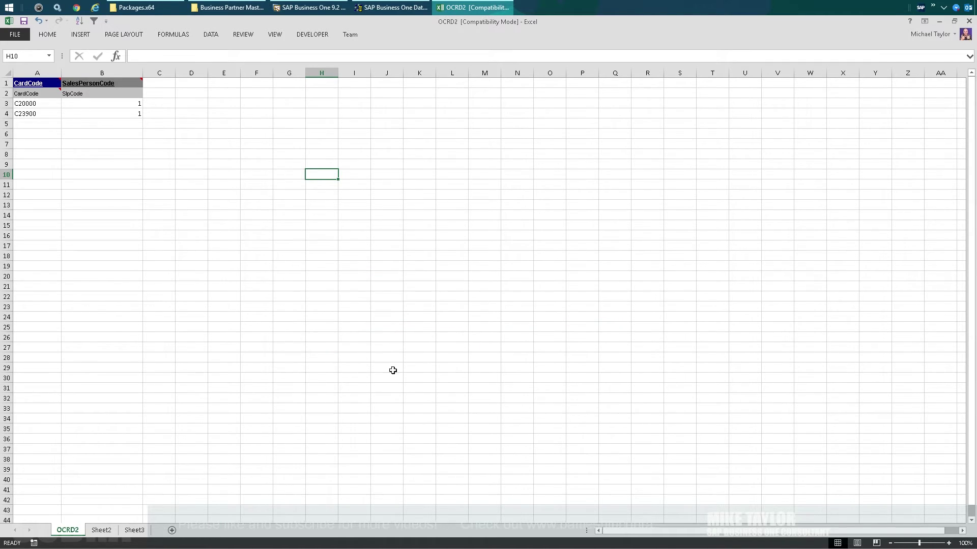
Save OCRD2 again as an Excel Workbook, then close Excel
{"action": "left_click", "coordinate": [15, 34]}
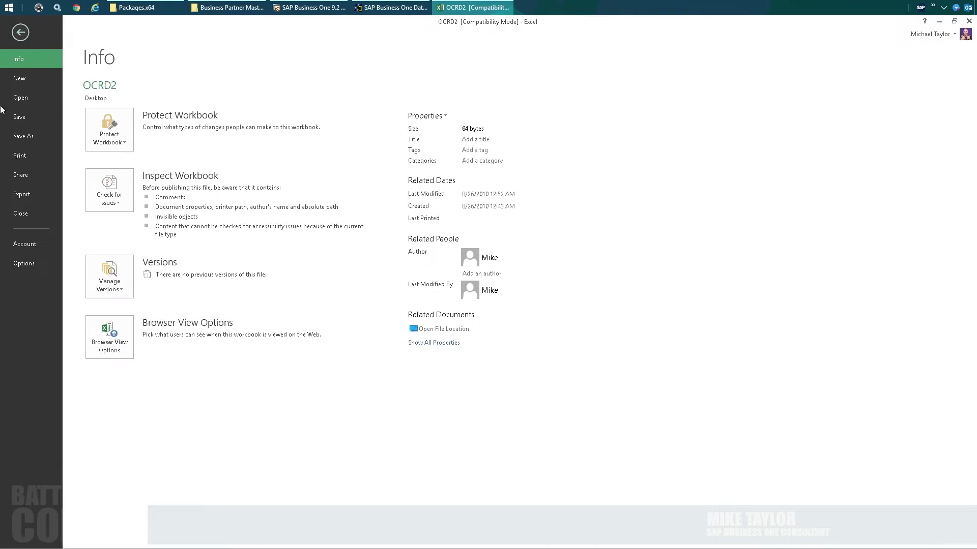
{"action": "left_click", "coordinate": [31, 134]}
{"action": "double_click", "coordinate": [101, 117]}
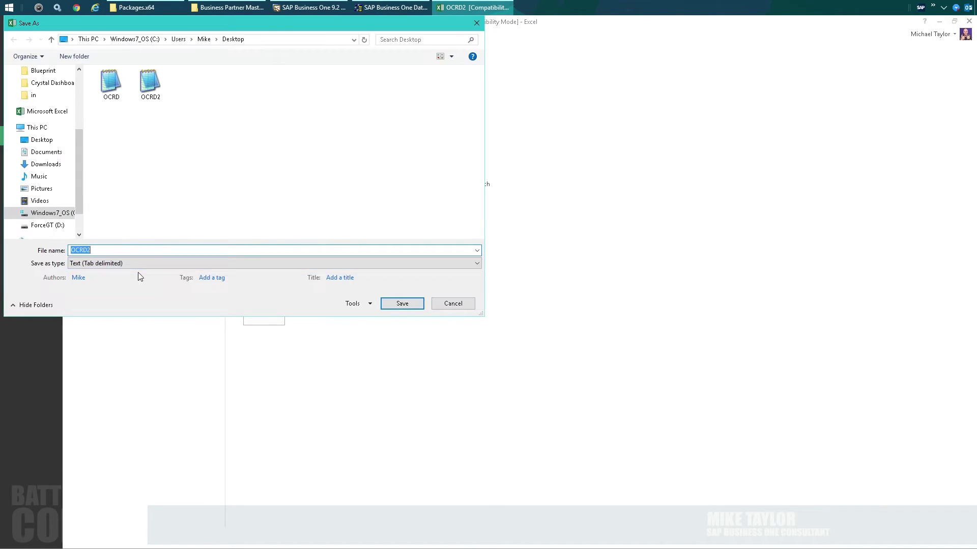
{"action": "left_click", "coordinate": [133, 264]}
{"action": "left_click", "coordinate": [112, 273]}
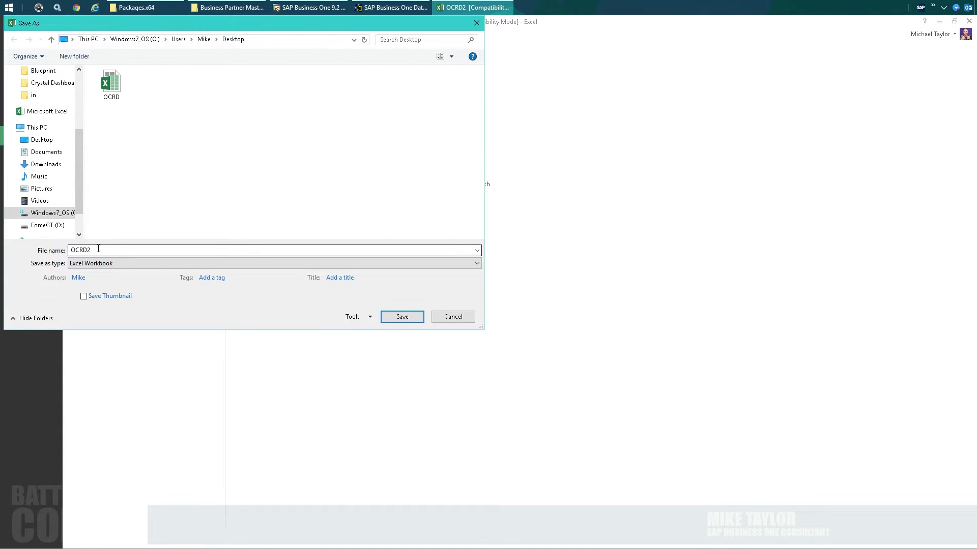
{"action": "left_click", "coordinate": [391, 316]}
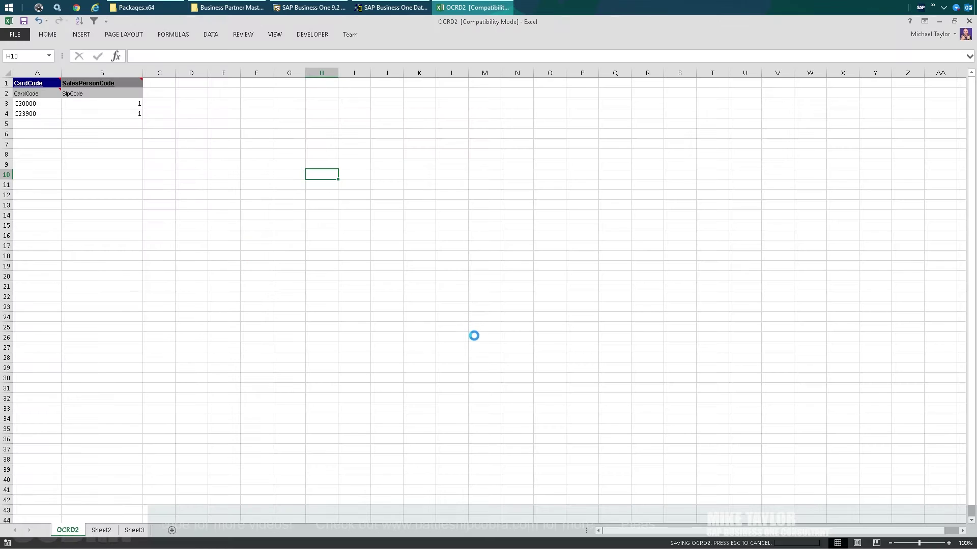
{"action": "left_click", "coordinate": [774, 111]}
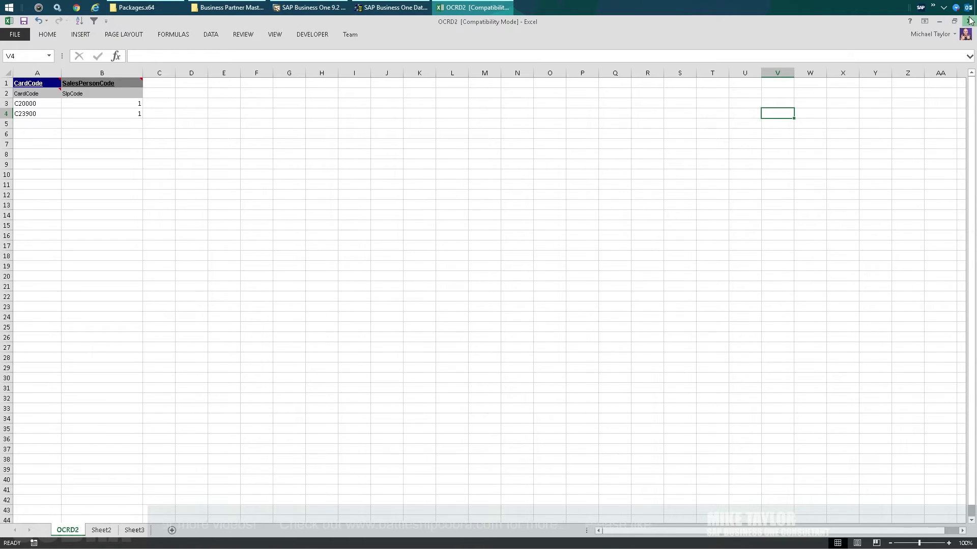
{"action": "left_click", "coordinate": [969, 21]}
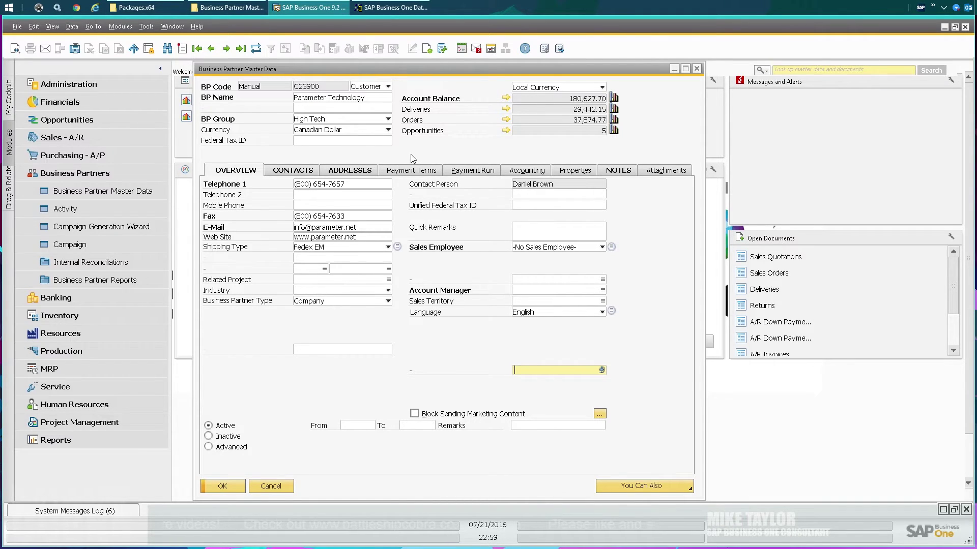
Start a new Business Partner Master Data import using OCRD2.txt as the BusinessPartners source
{"action": "left_click", "coordinate": [391, 7]}
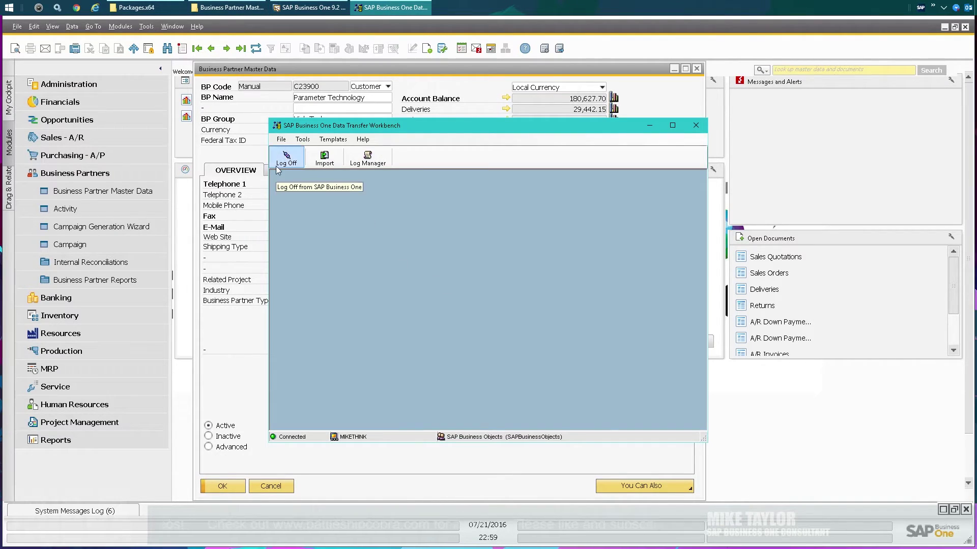
{"action": "left_click", "coordinate": [324, 158]}
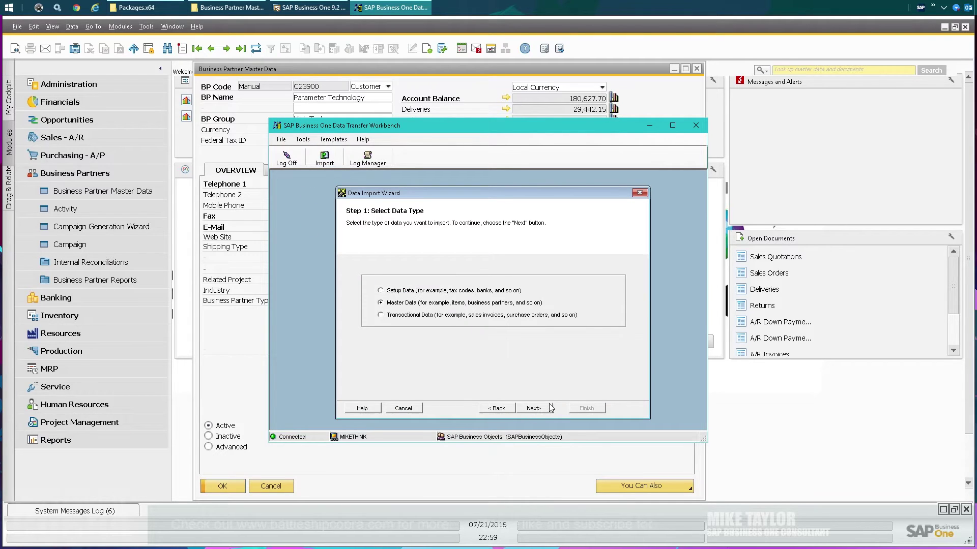
{"action": "left_click", "coordinate": [551, 407]}
{"action": "left_click", "coordinate": [533, 410]}
{"action": "double_click", "coordinate": [436, 312]}
{"action": "left_click", "coordinate": [464, 321]}
{"action": "left_click", "coordinate": [533, 409]}
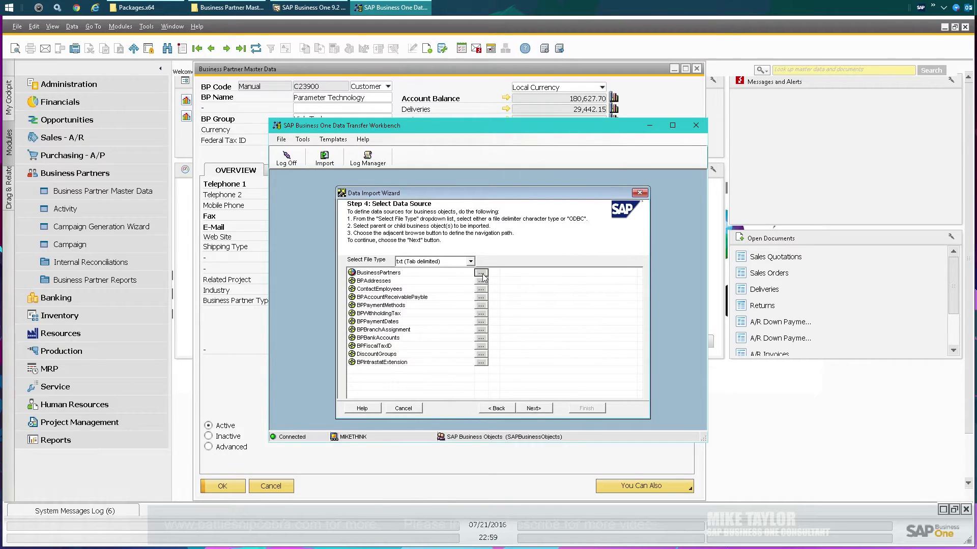
{"action": "left_click", "coordinate": [481, 275]}
{"action": "double_click", "coordinate": [382, 214]}
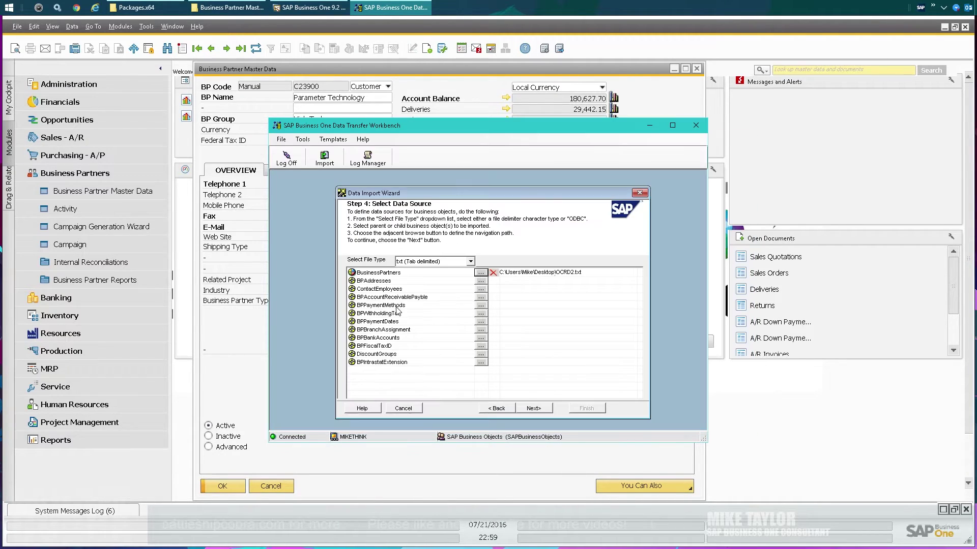
Run the import simulation, check its log, then import the data and close the detailed log
{"action": "left_click", "coordinate": [535, 408]}
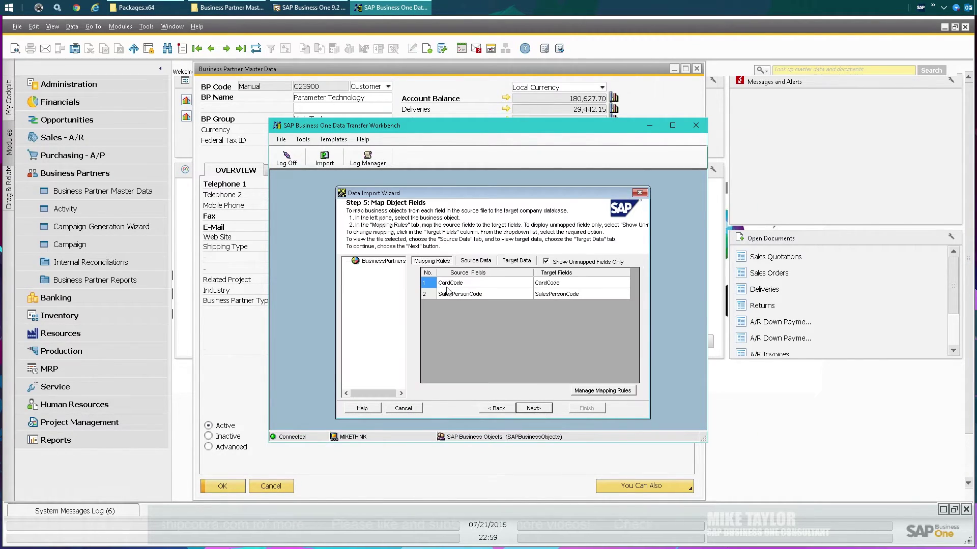
{"action": "left_click", "coordinate": [537, 408]}
{"action": "left_click", "coordinate": [446, 410]}
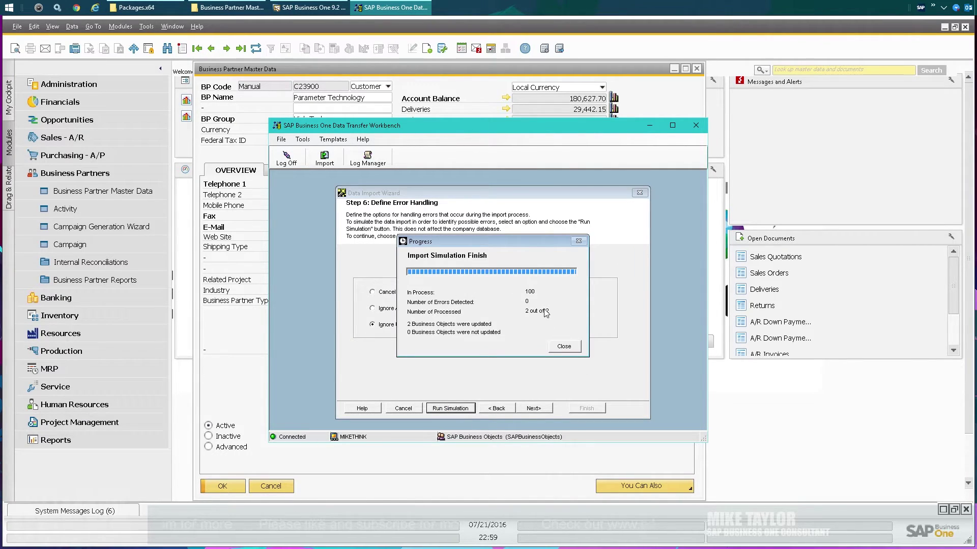
{"action": "left_click", "coordinate": [565, 347]}
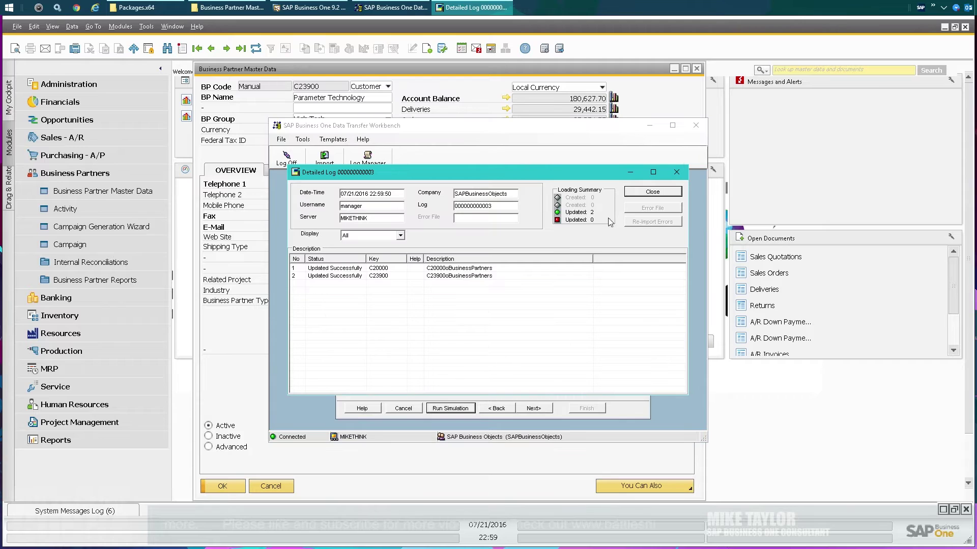
{"action": "left_click", "coordinate": [640, 192]}
{"action": "left_click", "coordinate": [542, 408]}
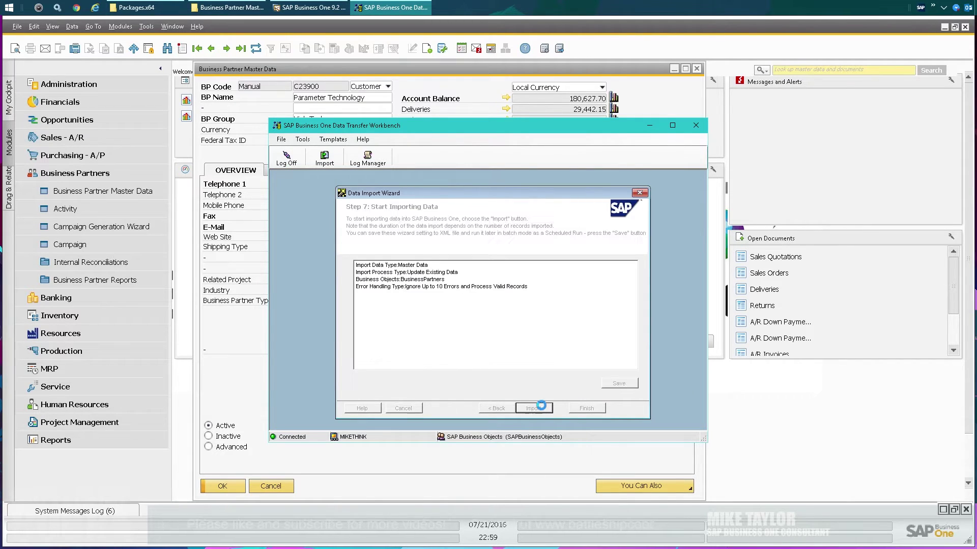
{"action": "left_click", "coordinate": [542, 409]}
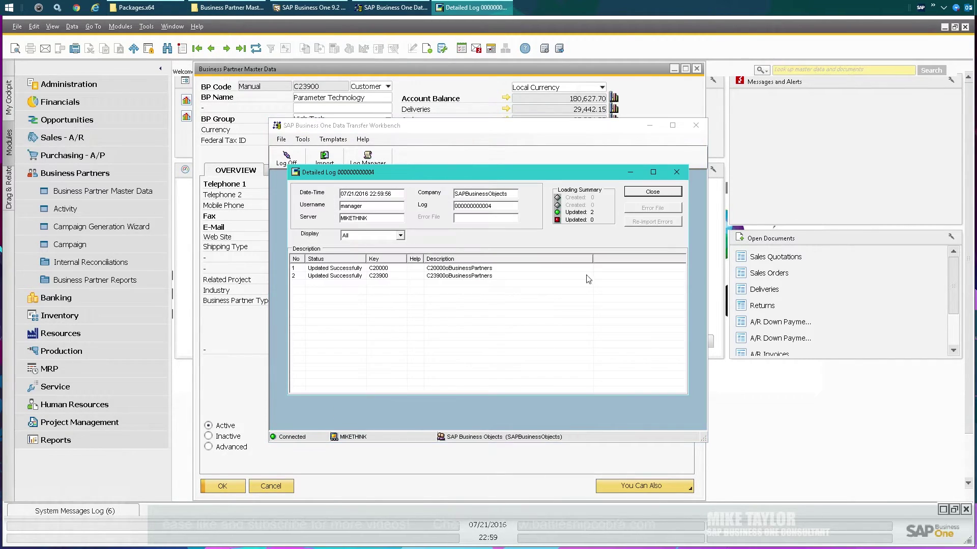
{"action": "left_click", "coordinate": [646, 194]}
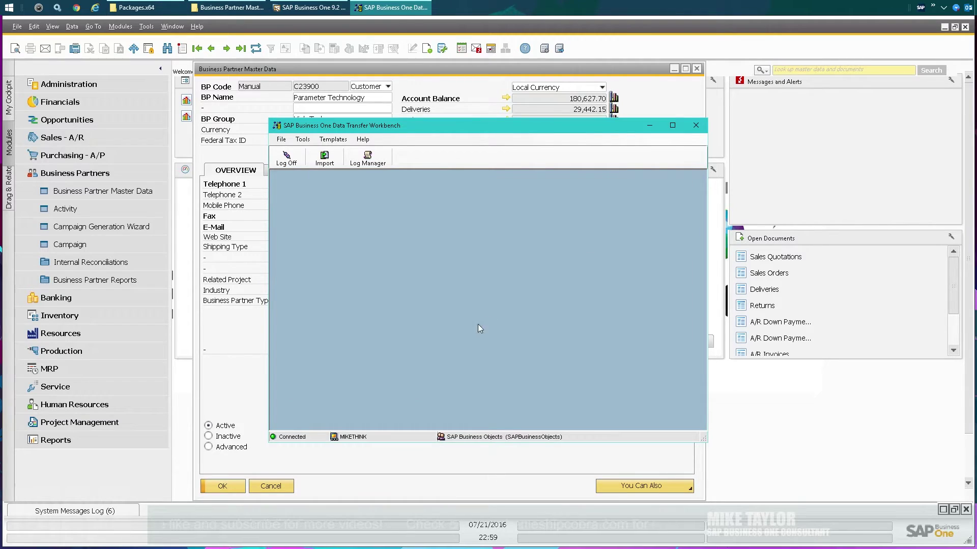
{"action": "left_click", "coordinate": [442, 79]}
Refresh C20000 to confirm Sales Manager as sales employee, close the form, and expand Inventory
{"action": "left_click", "coordinate": [261, 50]}
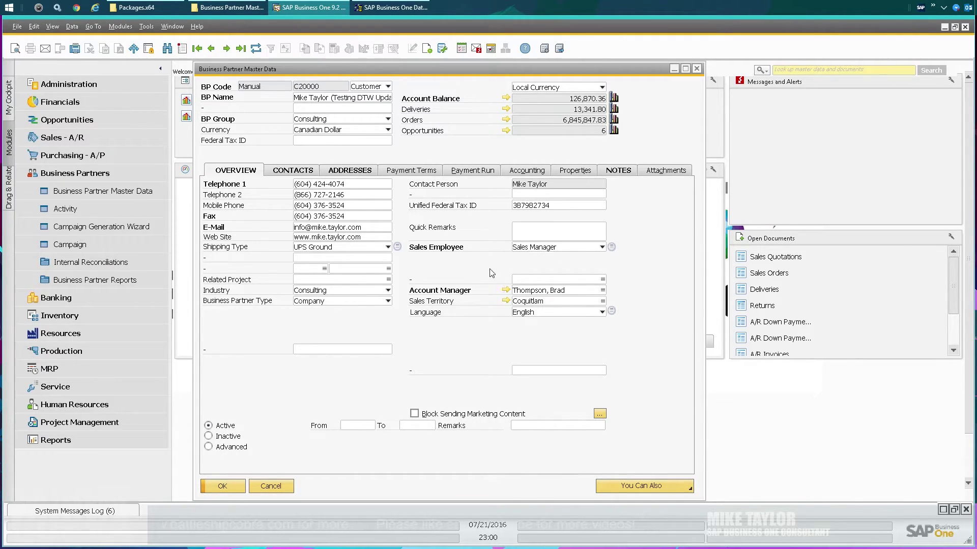
{"action": "left_click", "coordinate": [272, 485]}
{"action": "left_click", "coordinate": [55, 174]}
{"action": "left_click", "coordinate": [83, 207]}
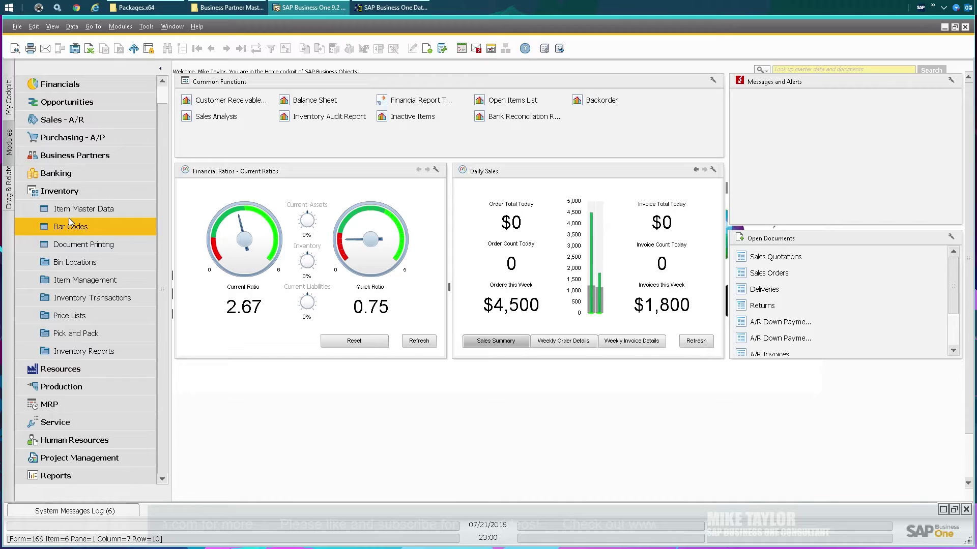
Open Item Master Data at the first item, A00001, with its user-defined fields panel shown beside it
{"action": "left_click", "coordinate": [77, 208]}
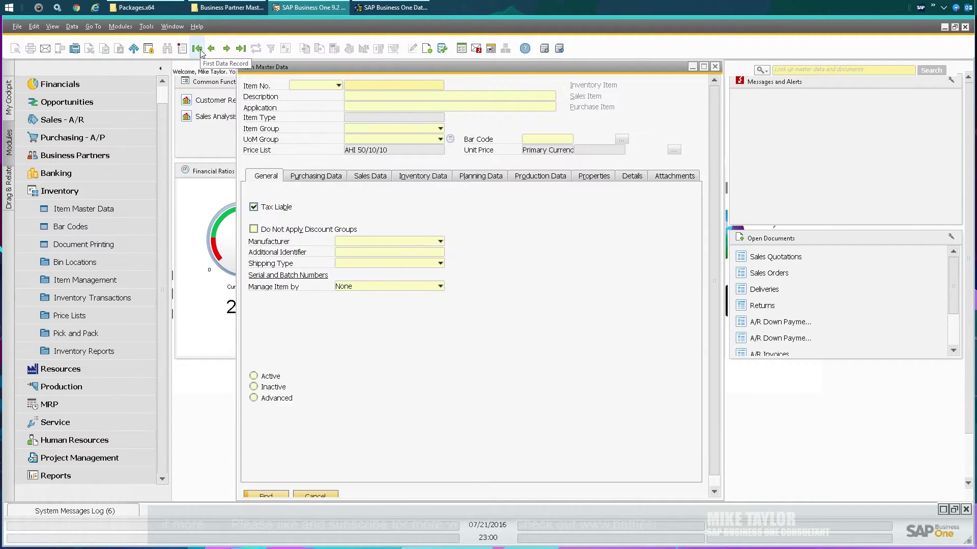
{"action": "key", "text": "ctrl+Page_Up"}
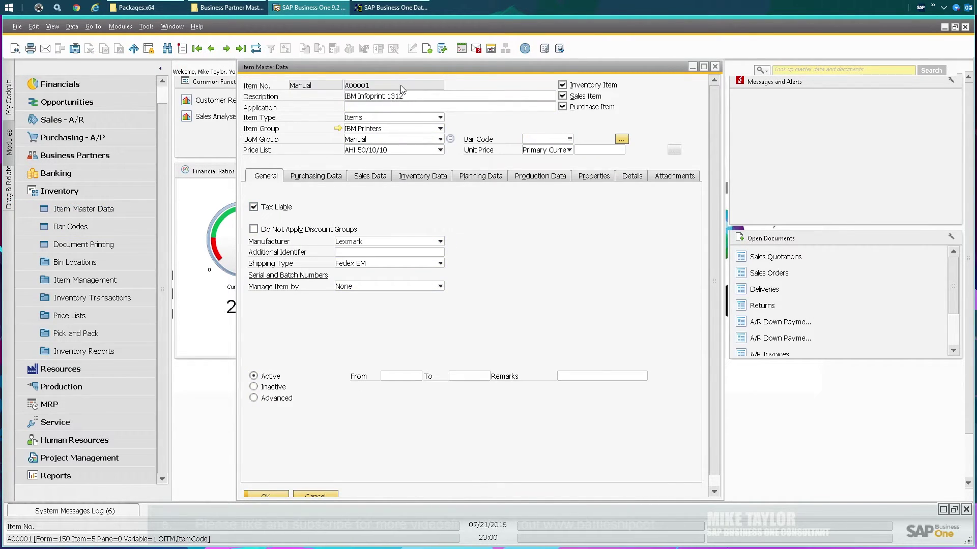
{"action": "key", "text": "ctrl+shift+u"}
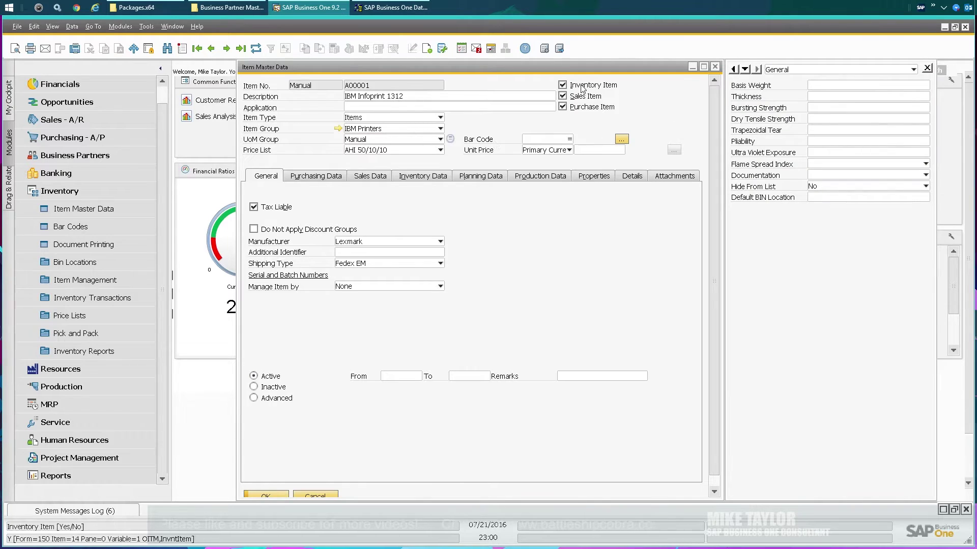
{"action": "left_click_drag", "start_coordinate": [514, 74], "coordinate": [459, 69]}
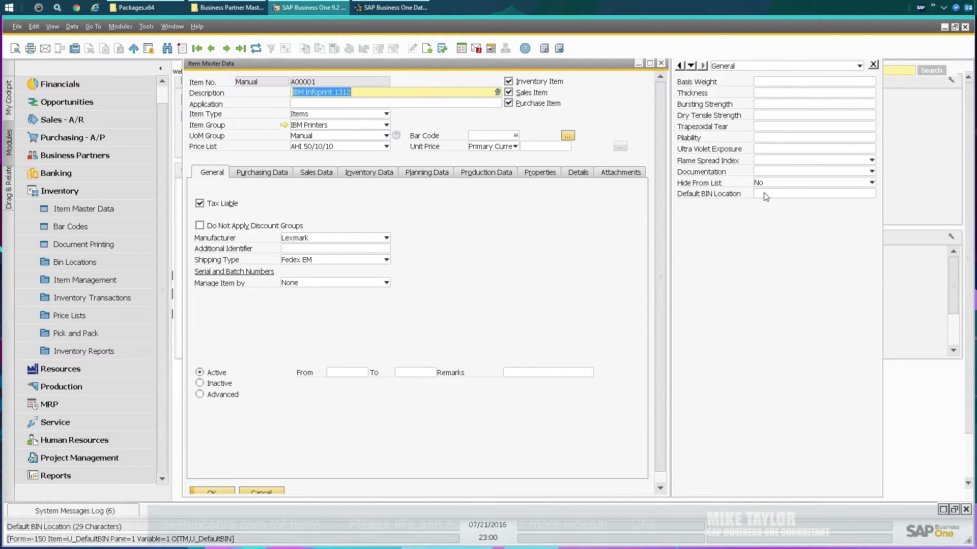
{"action": "left_click", "coordinate": [10, 7]}
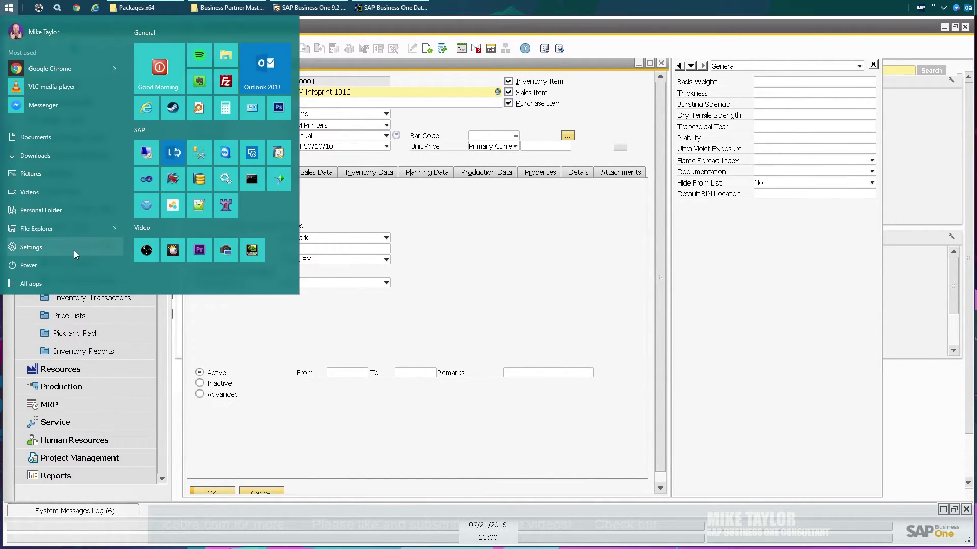
Go through Templates > Inventory > Item Master Data and open the OITM - Items template
{"action": "left_click", "coordinate": [227, 7]}
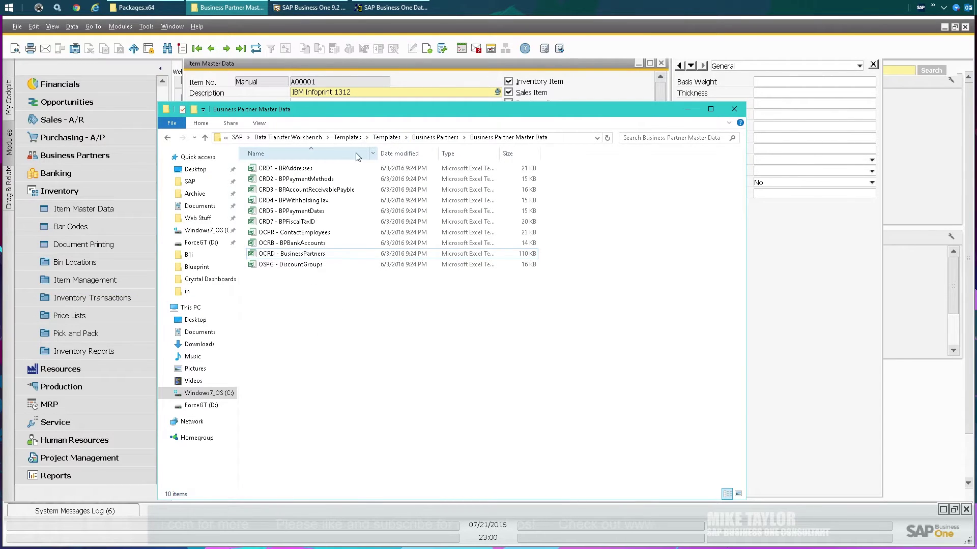
{"action": "left_click", "coordinate": [387, 138]}
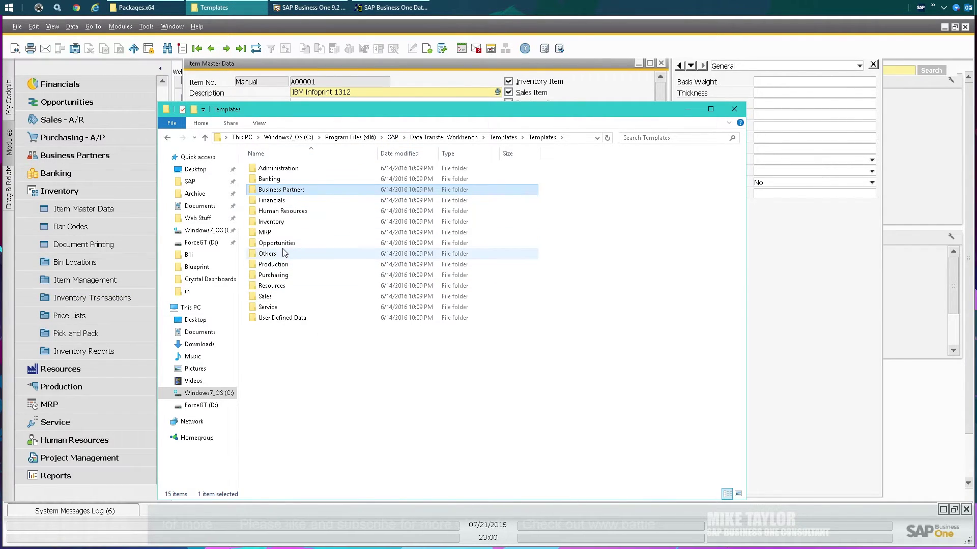
{"action": "double_click", "coordinate": [275, 222]}
{"action": "double_click", "coordinate": [285, 212]}
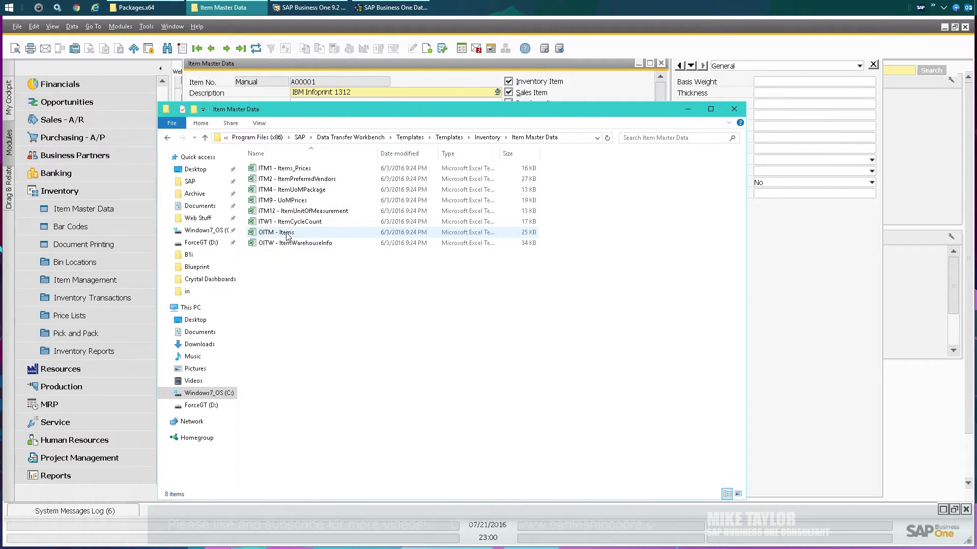
{"action": "double_click", "coordinate": [287, 234]}
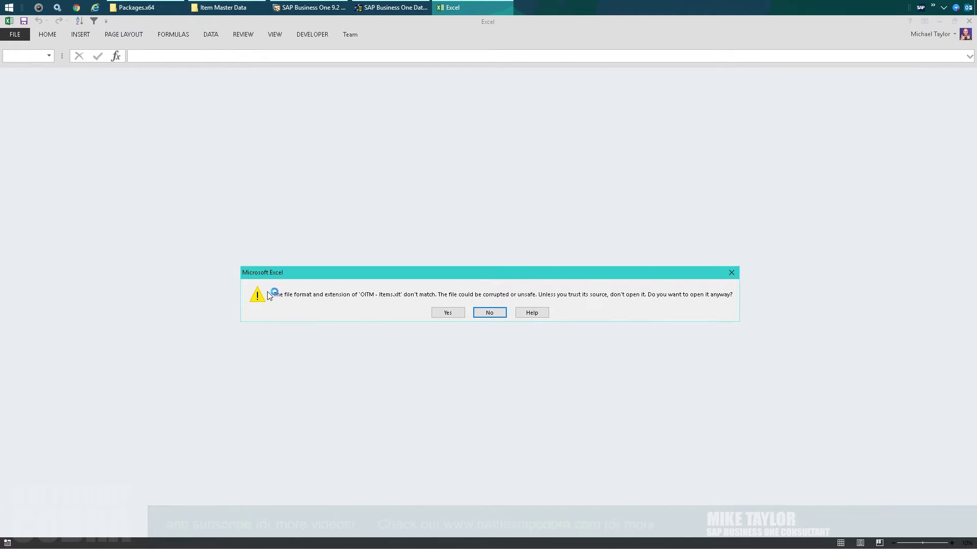
Open the template past the warning and delete columns C through HQ, keeping ItemCode and ItemName
{"action": "left_click", "coordinate": [448, 312]}
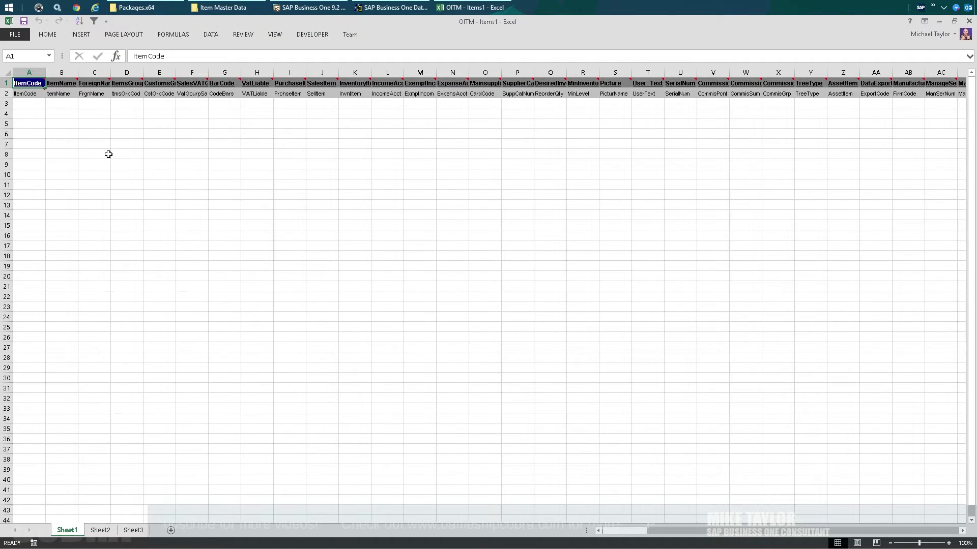
{"action": "left_click_drag", "start_coordinate": [33, 83], "coordinate": [33, 93]}
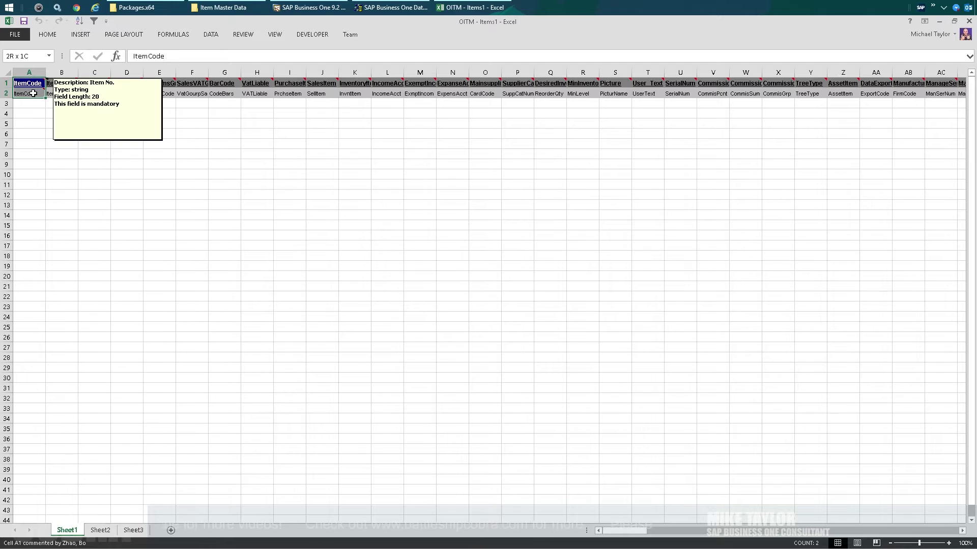
{"action": "left_click", "coordinate": [56, 143]}
{"action": "mouse_move", "coordinate": [33, 85]}
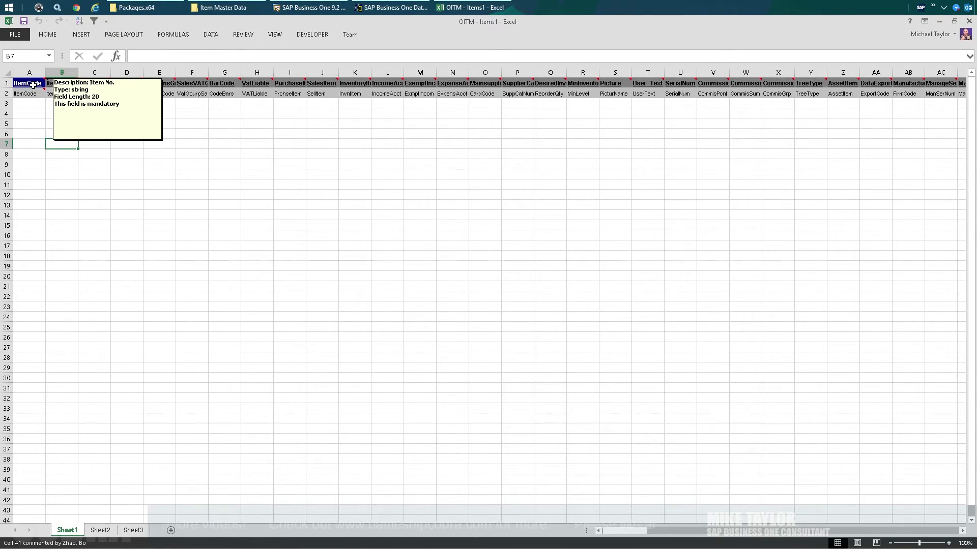
{"action": "left_click", "coordinate": [66, 69]}
{"action": "left_click_drag", "start_coordinate": [629, 537], "coordinate": [938, 532]}
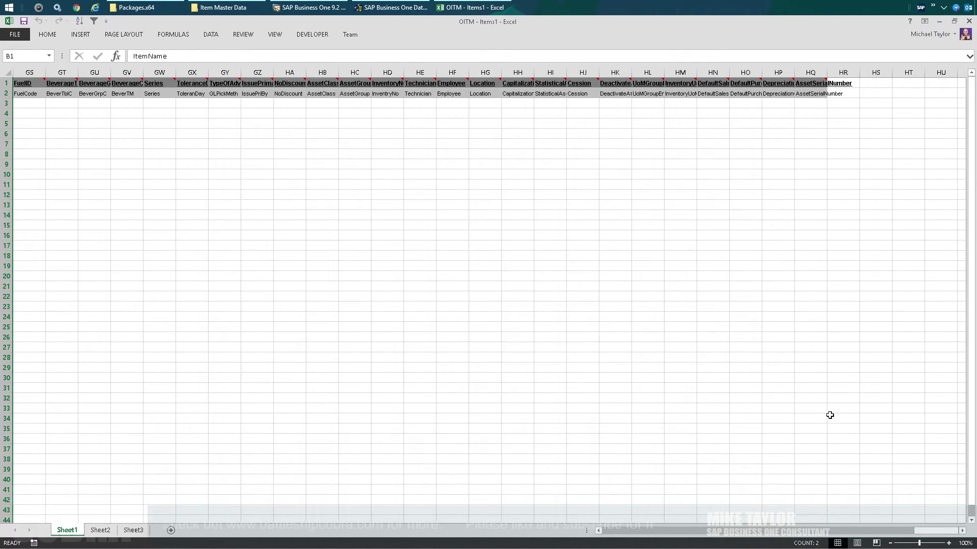
{"action": "left_click", "coordinate": [614, 531]}
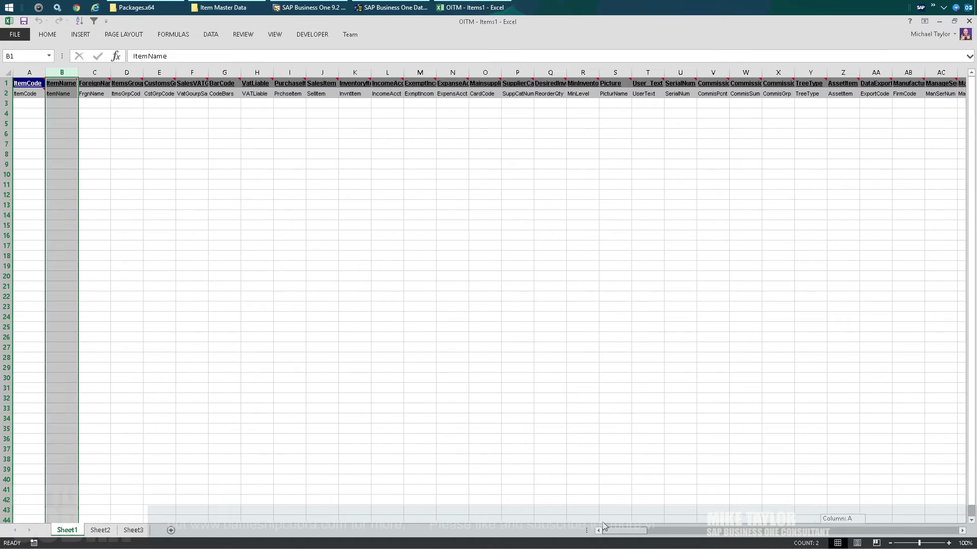
{"action": "left_click", "coordinate": [94, 72]}
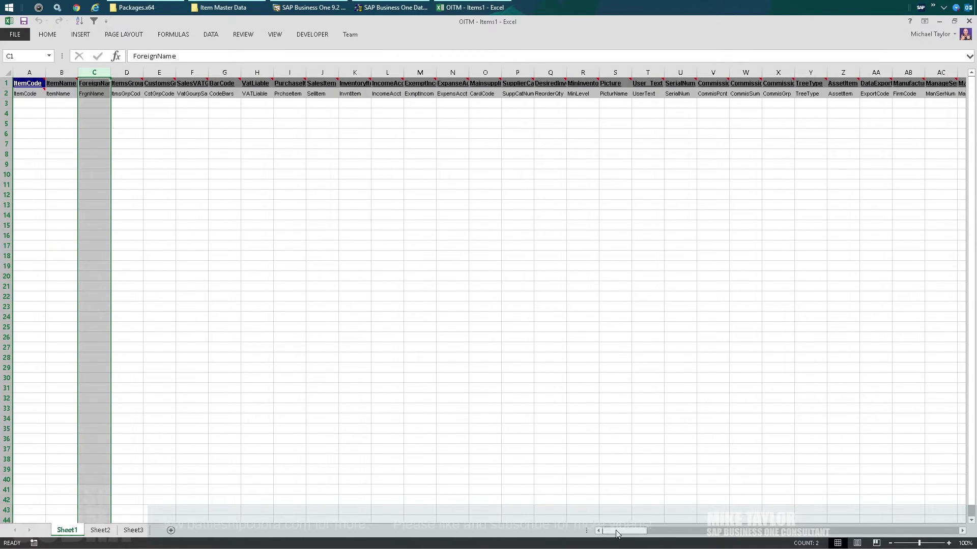
{"action": "left_click_drag", "start_coordinate": [616, 533], "coordinate": [939, 518]}
{"action": "left_click", "coordinate": [811, 72], "text": "shift"}
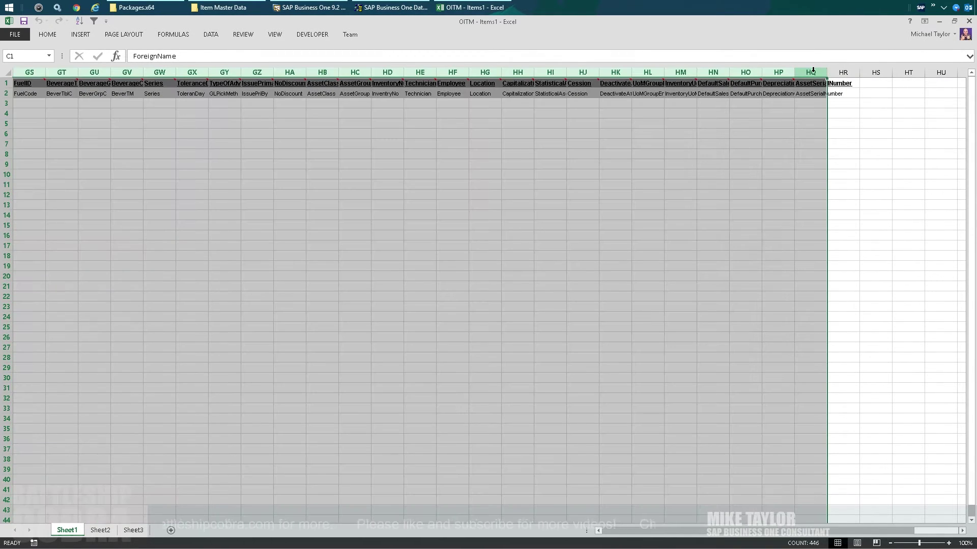
{"action": "right_click", "coordinate": [814, 73]}
{"action": "left_click", "coordinate": [827, 162]}
Copy item number A00001 from the SAP item form and paste it into cell A3
{"action": "left_click", "coordinate": [224, 162]}
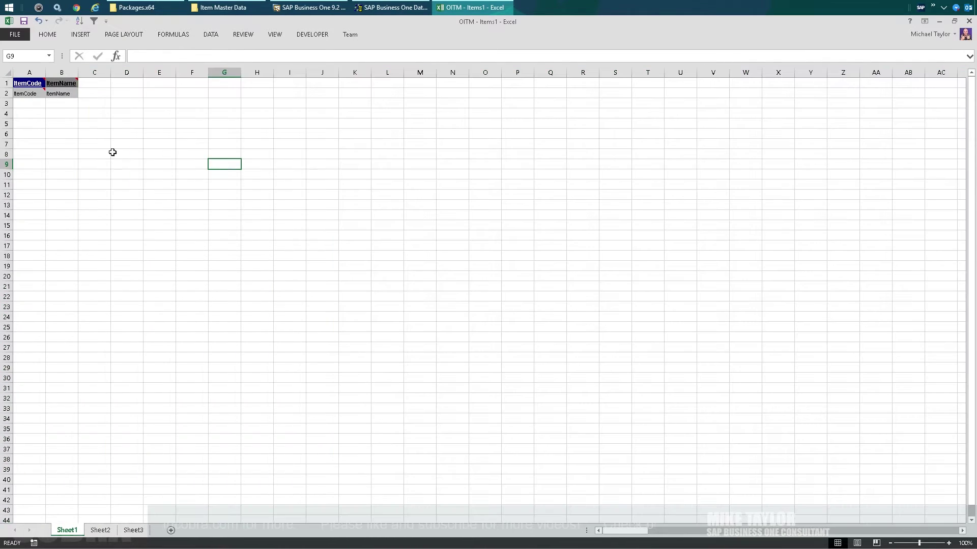
{"action": "scroll", "coordinate": [104, 142], "scroll_direction": "up", "scroll_amount": 6}
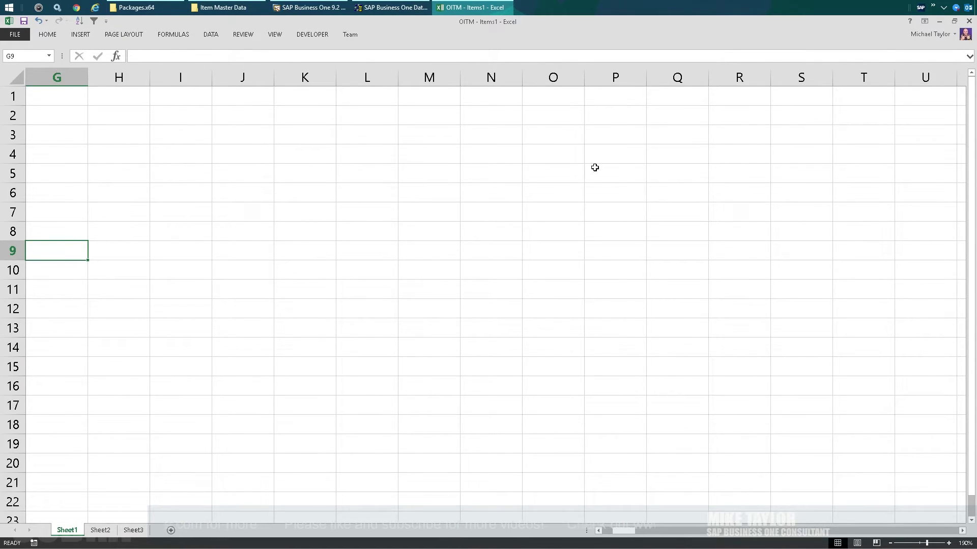
{"action": "left_click", "coordinate": [528, 175]}
{"action": "left_click_drag", "start_coordinate": [628, 532], "coordinate": [574, 529]}
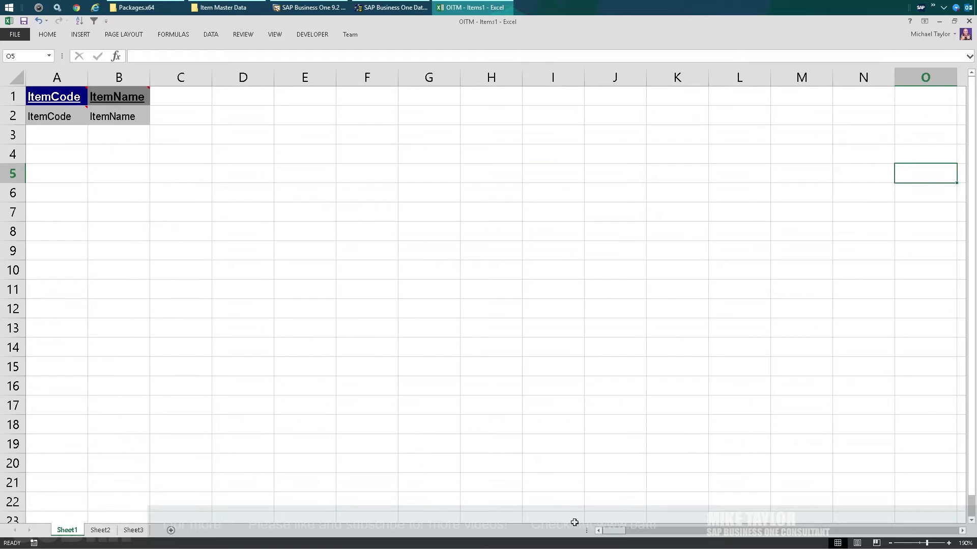
{"action": "left_click", "coordinate": [229, 191]}
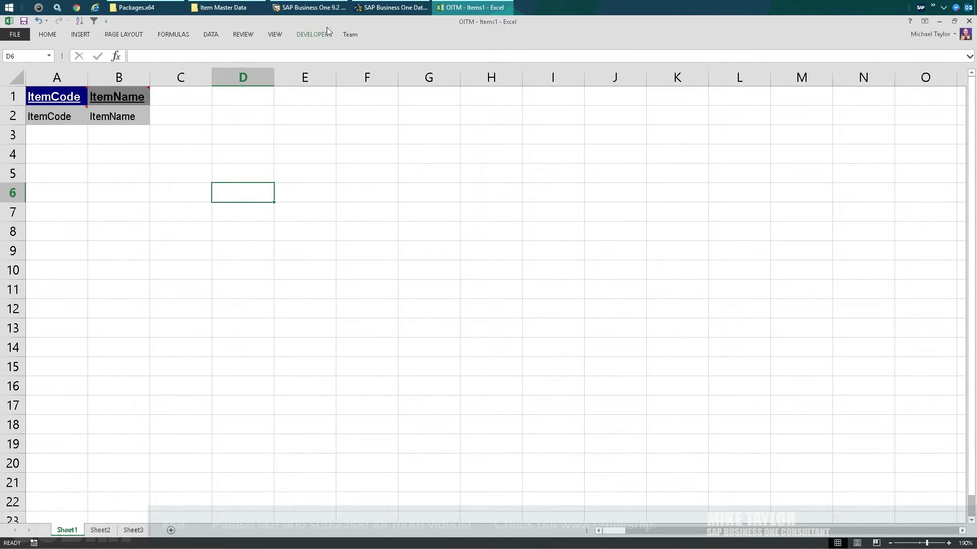
{"action": "left_click", "coordinate": [331, 9]}
{"action": "right_click", "coordinate": [305, 91]}
{"action": "left_click", "coordinate": [326, 92]}
{"action": "left_click", "coordinate": [474, 7]}
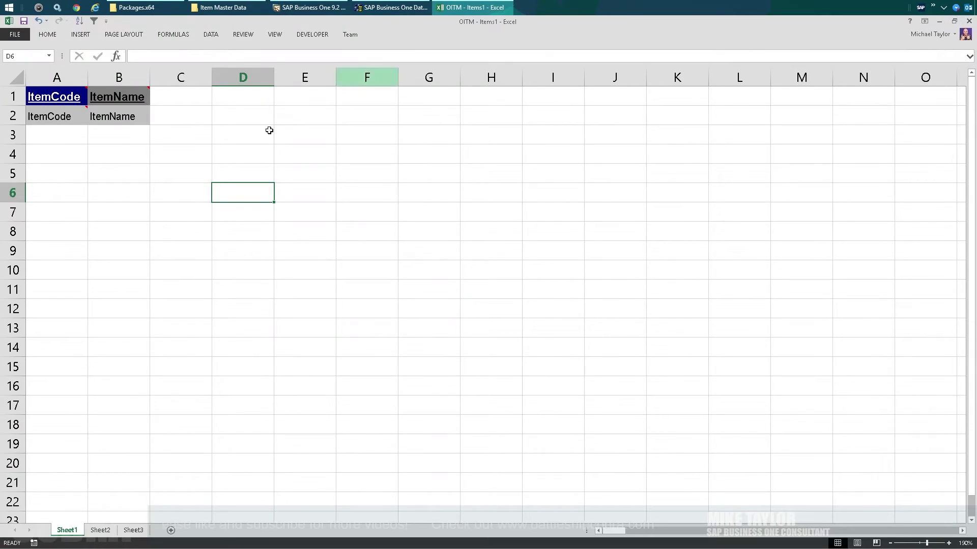
{"action": "left_click", "coordinate": [55, 135]}
{"action": "type", "text": "A00001"}
{"action": "left_click", "coordinate": [233, 196]}
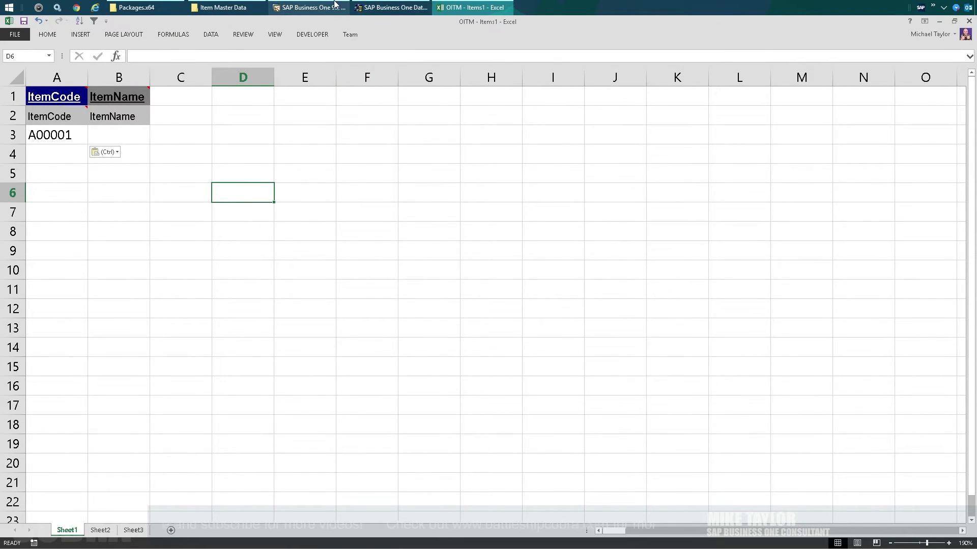
{"action": "left_click", "coordinate": [316, 8]}
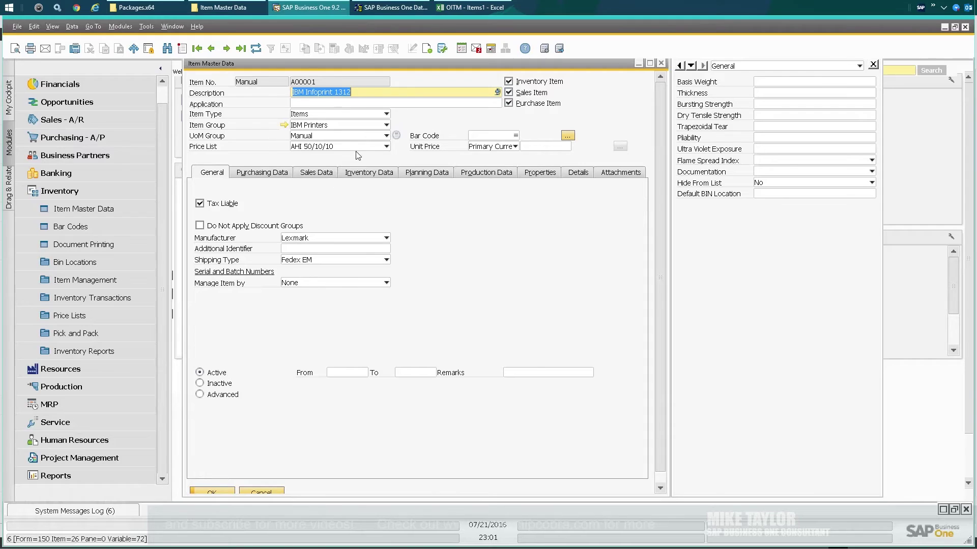
In the Query Generator, add the OITM table and its U_DefaultBIN field, then select the field name
{"action": "left_click", "coordinate": [146, 27]}
{"action": "mouse_move", "coordinate": [315, 146]}
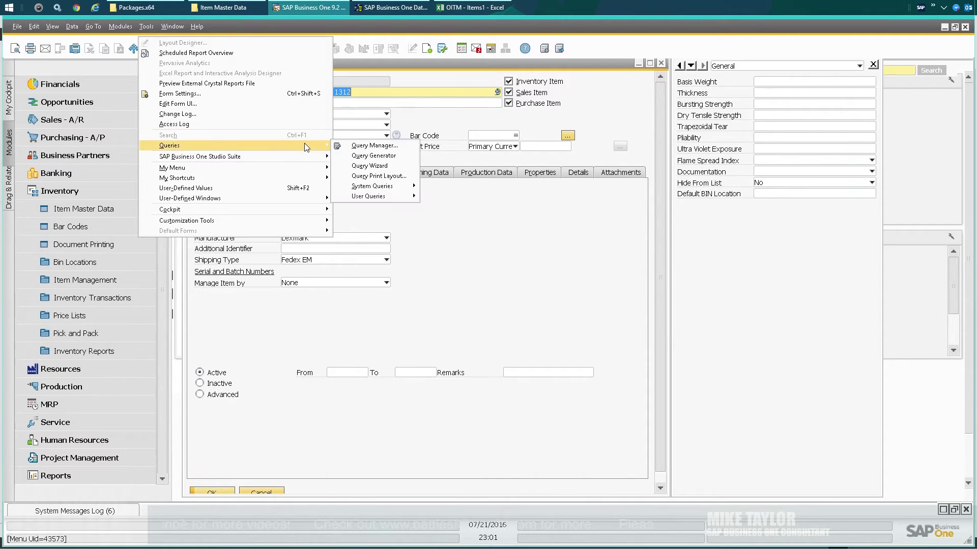
{"action": "left_click", "coordinate": [372, 155]}
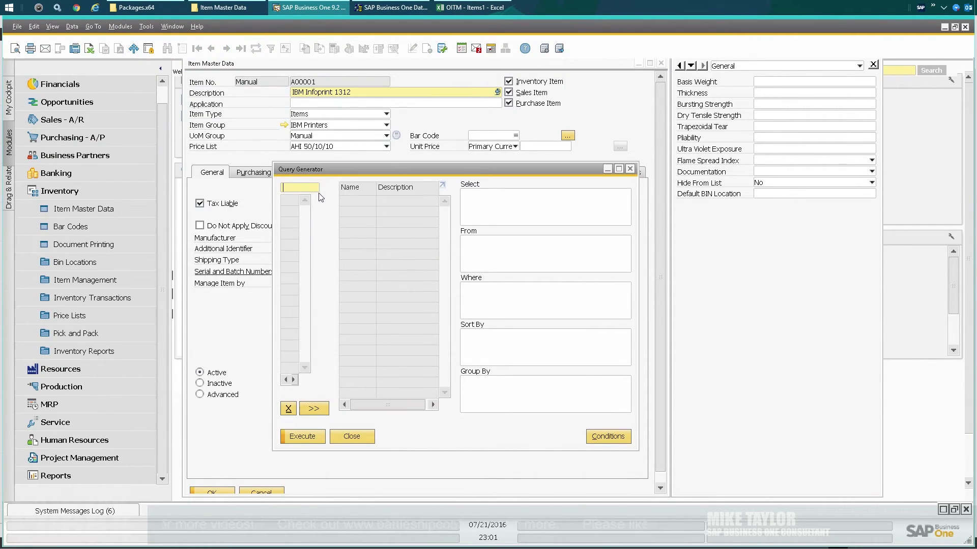
{"action": "type", "text": "oitmm"}
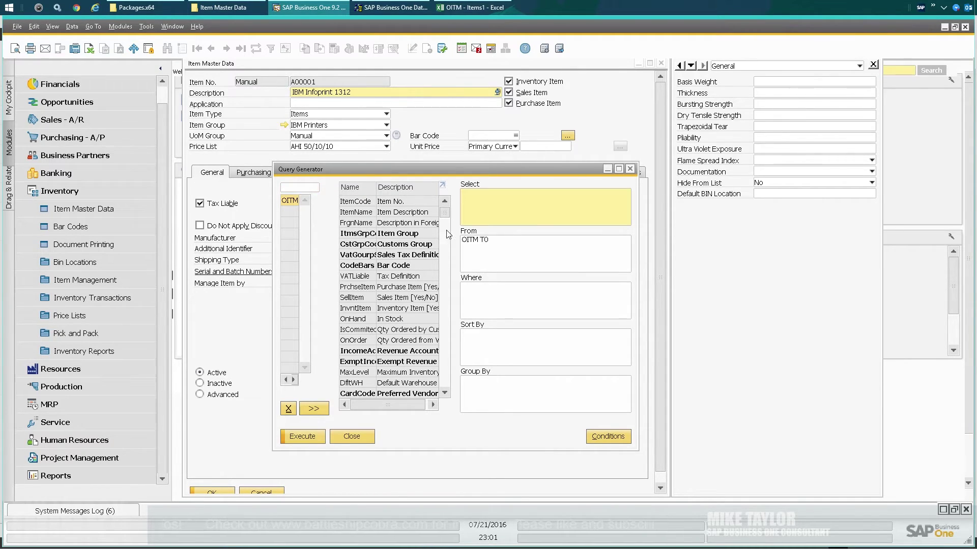
{"action": "double_click", "coordinate": [356, 201]}
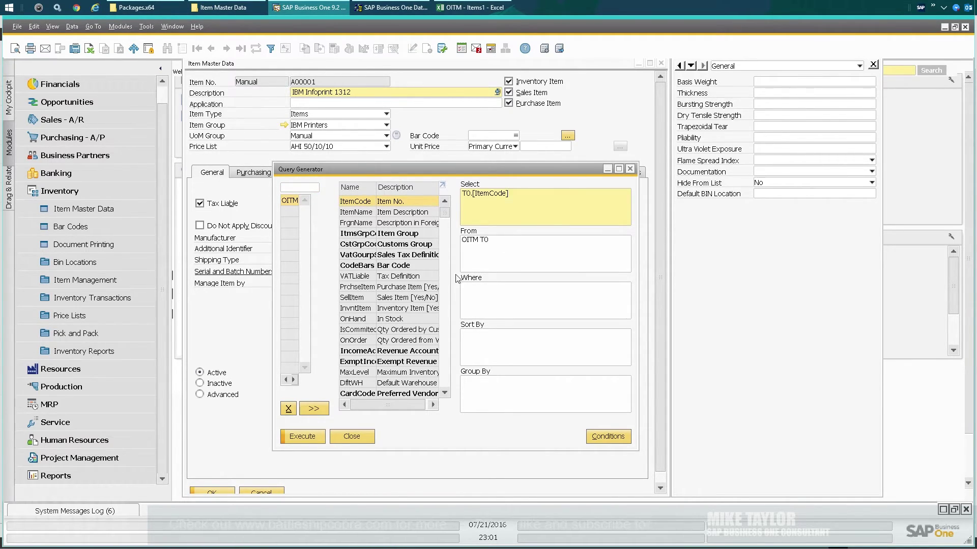
{"action": "left_click_drag", "start_coordinate": [446, 216], "coordinate": [445, 384]}
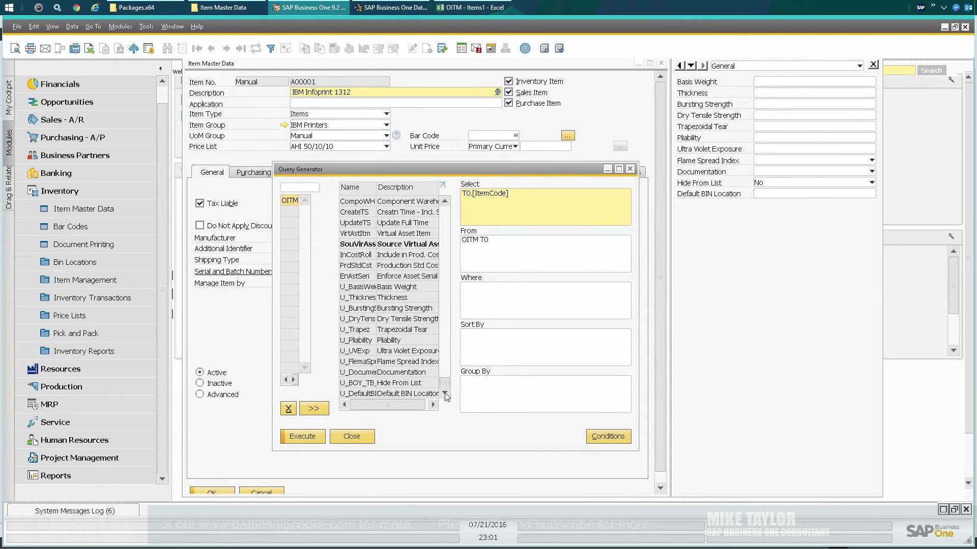
{"action": "double_click", "coordinate": [376, 397]}
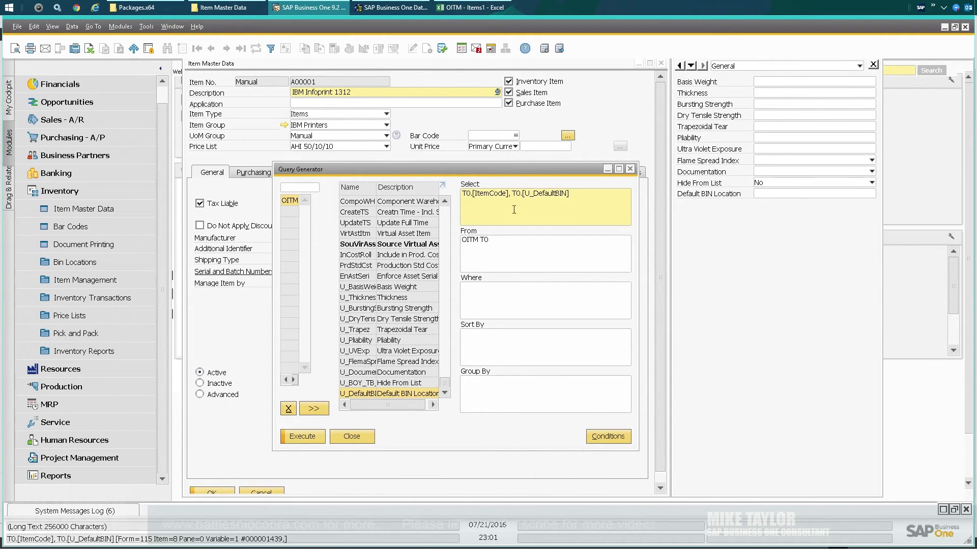
{"action": "left_click_drag", "start_coordinate": [525, 194], "coordinate": [568, 193]}
{"action": "key", "text": "ctrl+c"}
Paste U_DefaultBIN over the ItemName headers in B1 and B2, then widen column B
{"action": "left_click", "coordinate": [462, 7]}
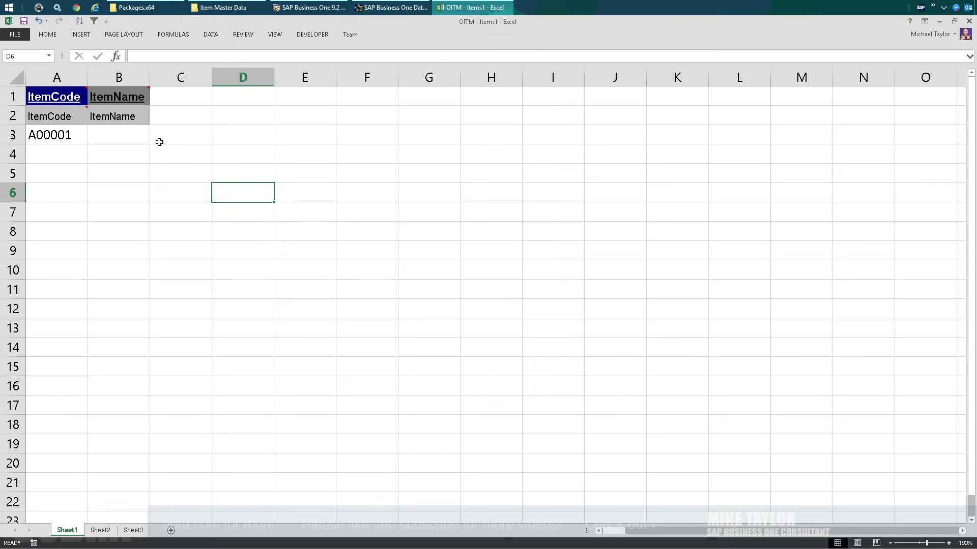
{"action": "left_click", "coordinate": [136, 100]}
{"action": "key", "text": "ctrl+v"}
{"action": "left_click", "coordinate": [137, 119]}
{"action": "key", "text": "ctrl+v"}
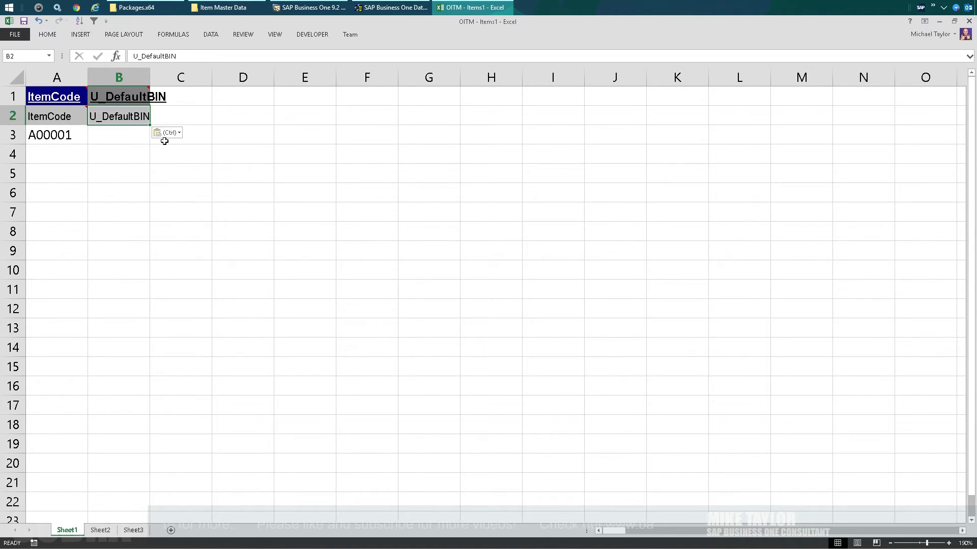
{"action": "left_click_drag", "start_coordinate": [150, 78], "coordinate": [206, 77]}
{"action": "left_click", "coordinate": [222, 155]}
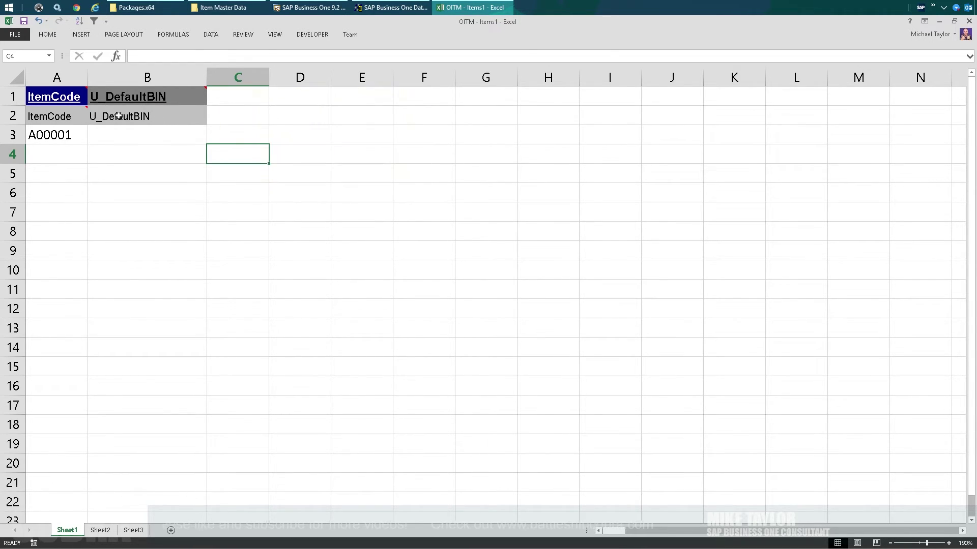
{"action": "left_click", "coordinate": [153, 115]}
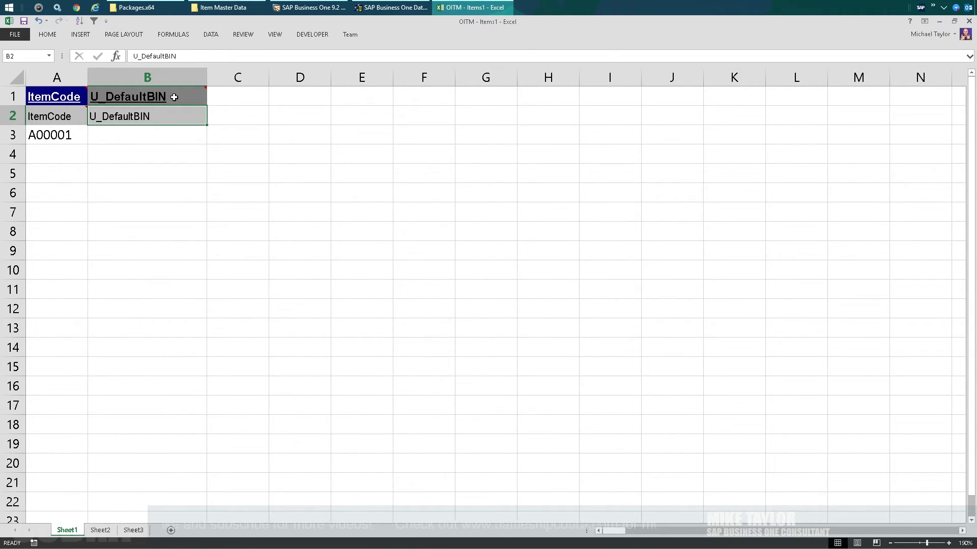
Enter 'DTW Update Test' as item A00001's bin value in cell B3
{"action": "left_click", "coordinate": [157, 132]}
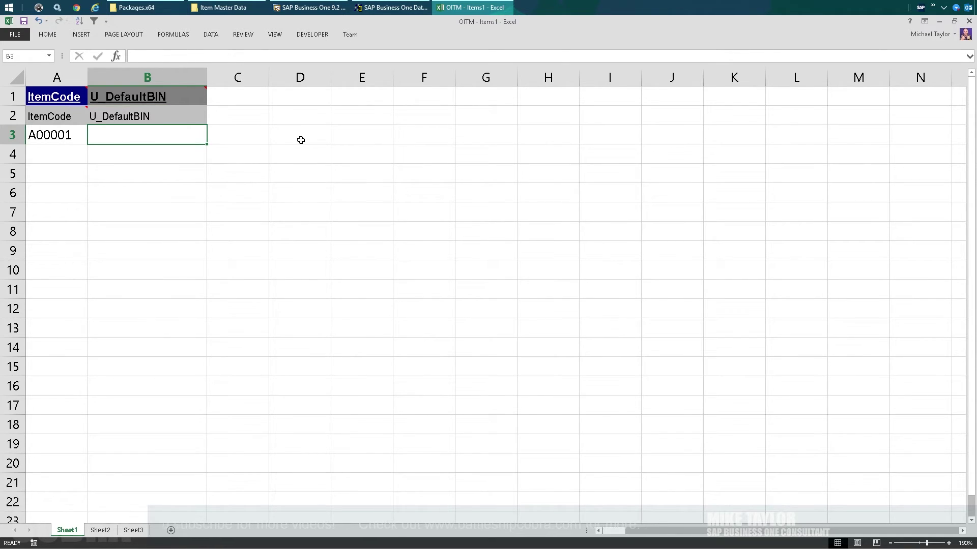
{"action": "type", "text": "DTW "}
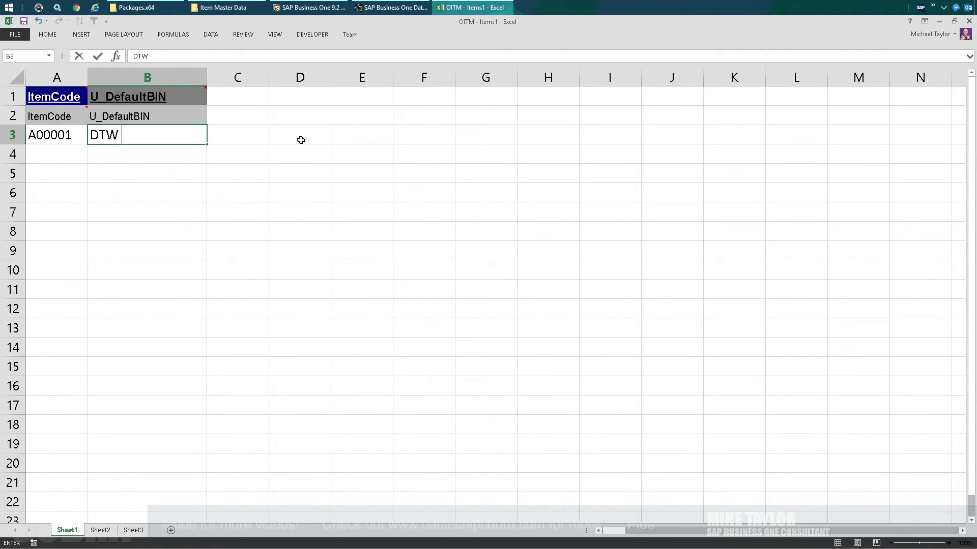
{"action": "type", "text": "Update Test"}
{"action": "key", "text": "Return"}
Copy item number A00002 from SAP's item record into Excel cell A4
{"action": "left_click", "coordinate": [309, 7]}
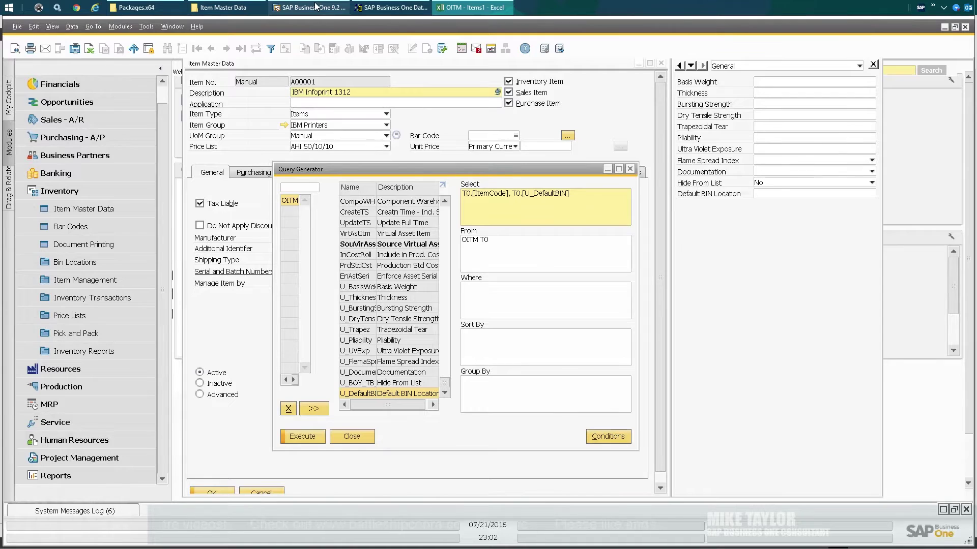
{"action": "key", "text": "Escape"}
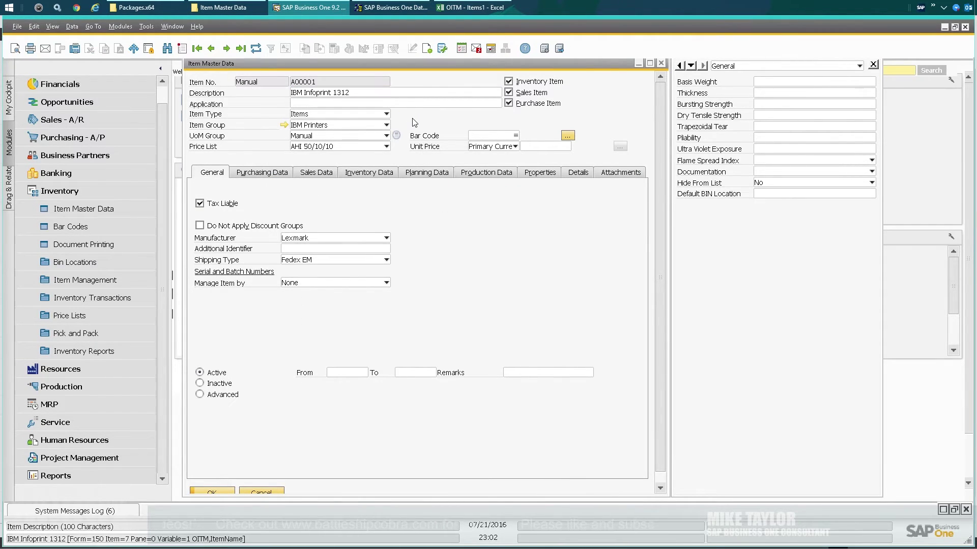
{"action": "right_click", "coordinate": [312, 83]}
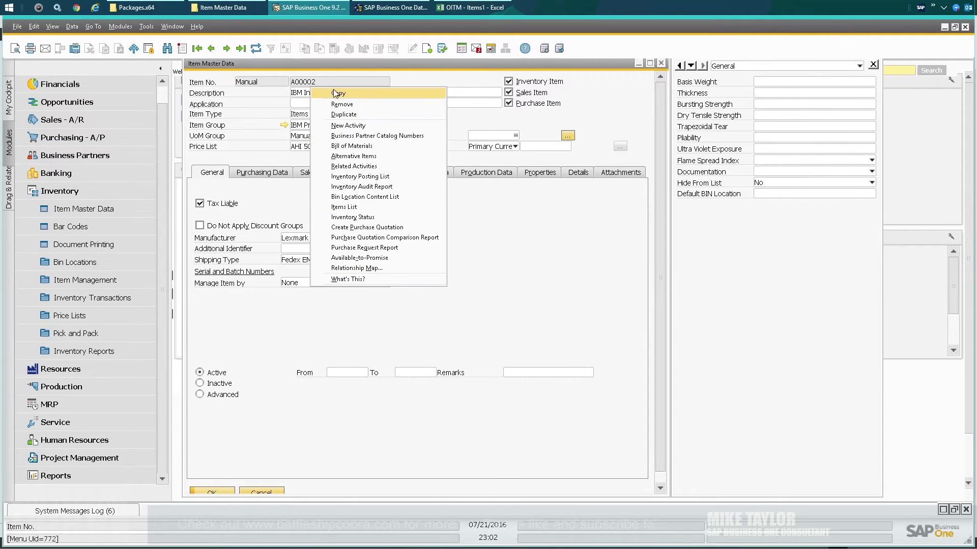
{"action": "left_click", "coordinate": [338, 93]}
{"action": "left_click", "coordinate": [473, 7]}
{"action": "left_click", "coordinate": [55, 151]}
{"action": "key", "text": "ctrl+v"}
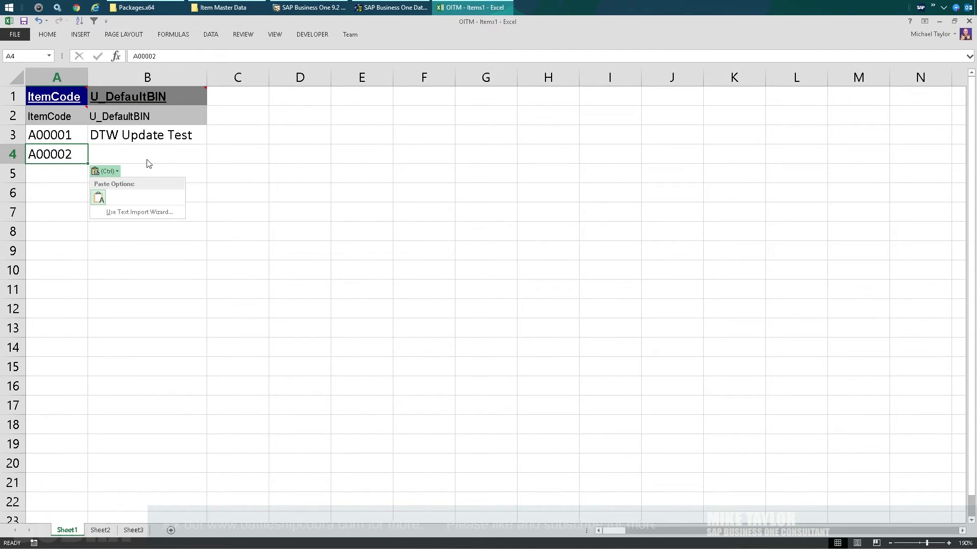
Enter 'Doing Some Stuff' as item A00002's bin value in cell B4
{"action": "left_click", "coordinate": [146, 154]}
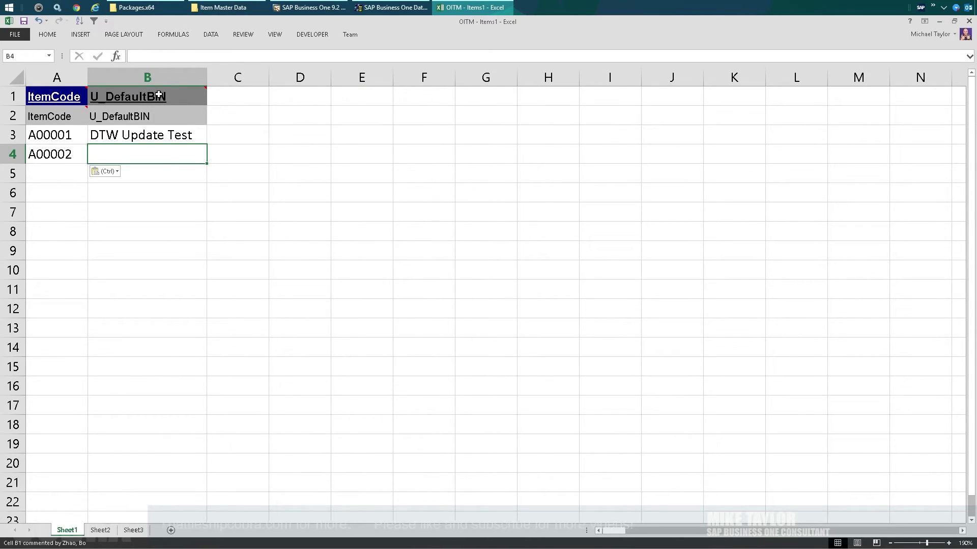
{"action": "left_click", "coordinate": [148, 78]}
{"action": "left_click", "coordinate": [146, 150]}
{"action": "mouse_move", "coordinate": [41, 99]}
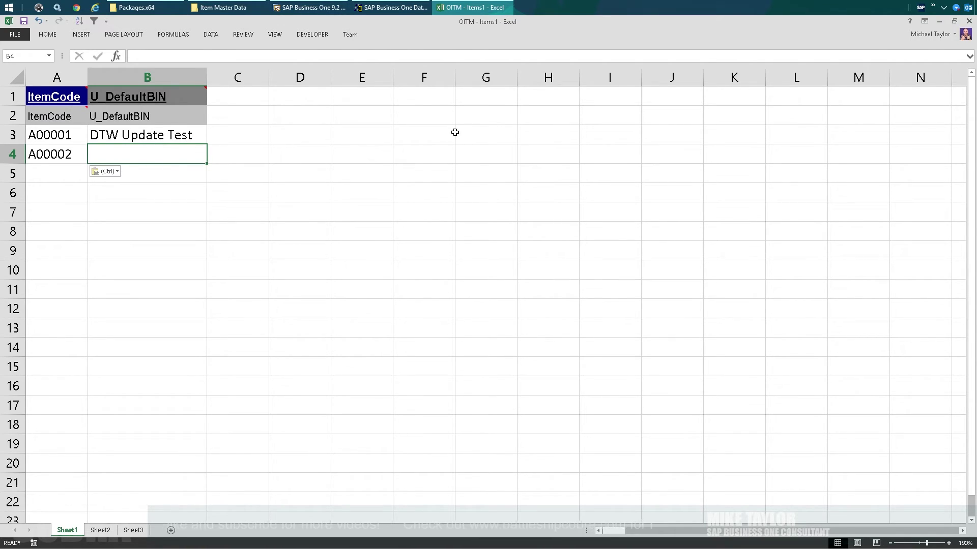
{"action": "type", "text": "Doing Some Stuff"}
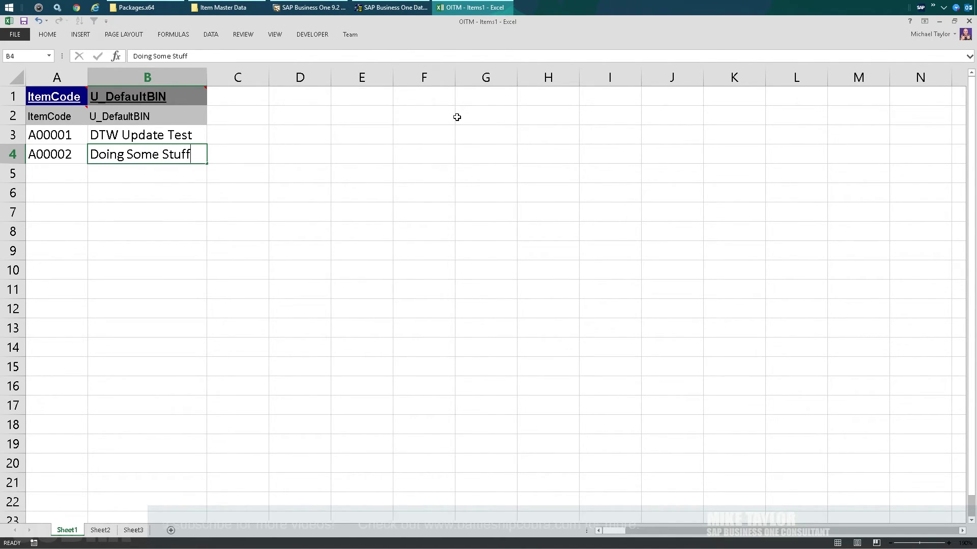
{"action": "key", "text": "Return"}
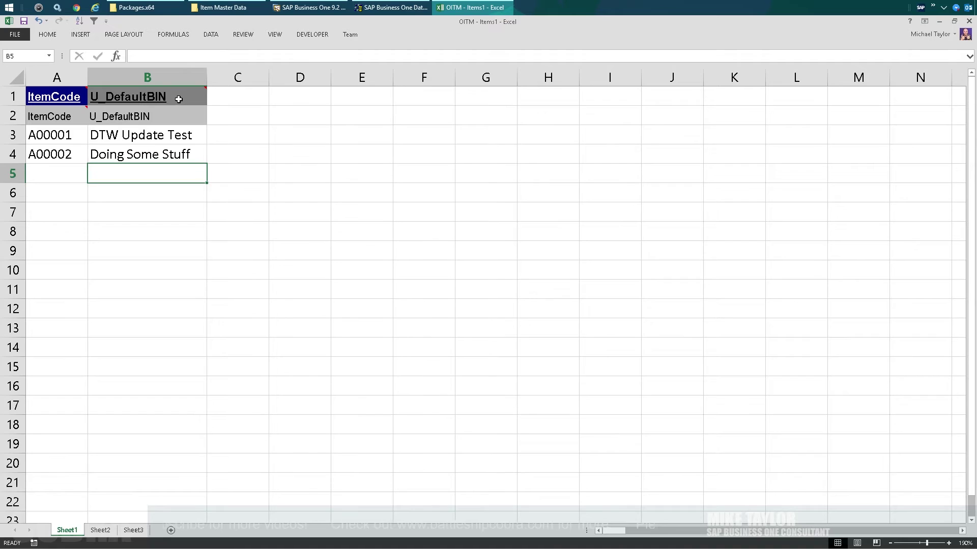
{"action": "mouse_move", "coordinate": [179, 96]}
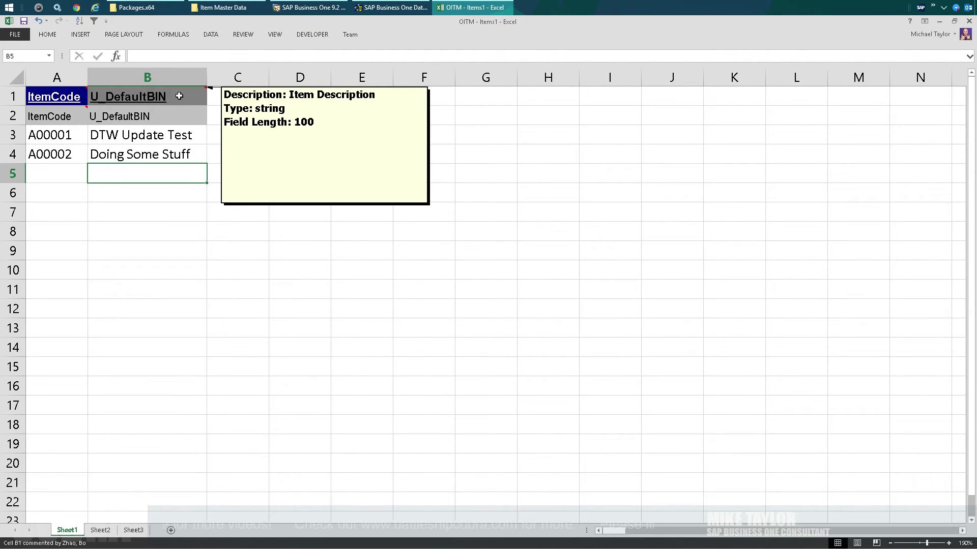
{"action": "left_click", "coordinate": [310, 7]}
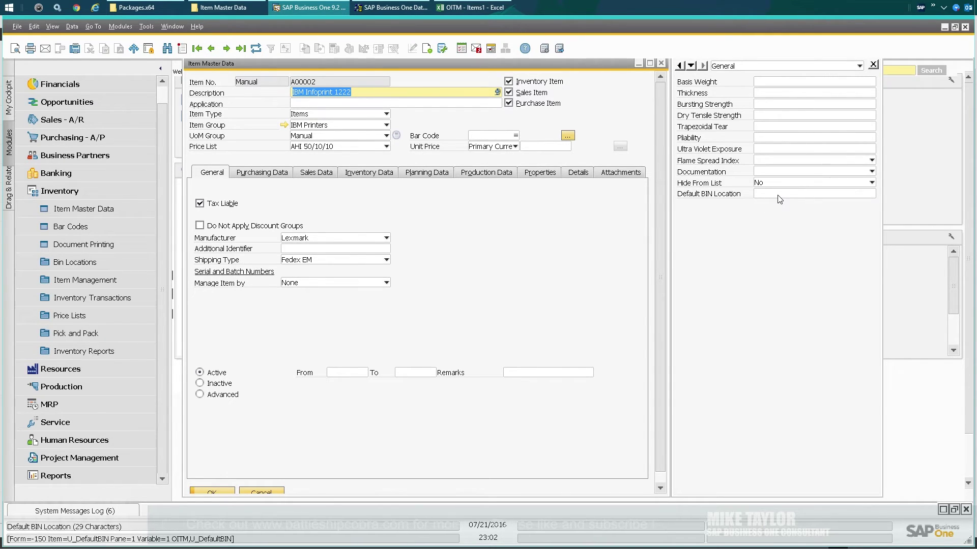
{"action": "left_click", "coordinate": [475, 7]}
Check the bin value lengths with =LEN(B3) in C3, filled down to C4
{"action": "left_click", "coordinate": [245, 136]}
{"action": "type", "text": "=LEN(B3"}
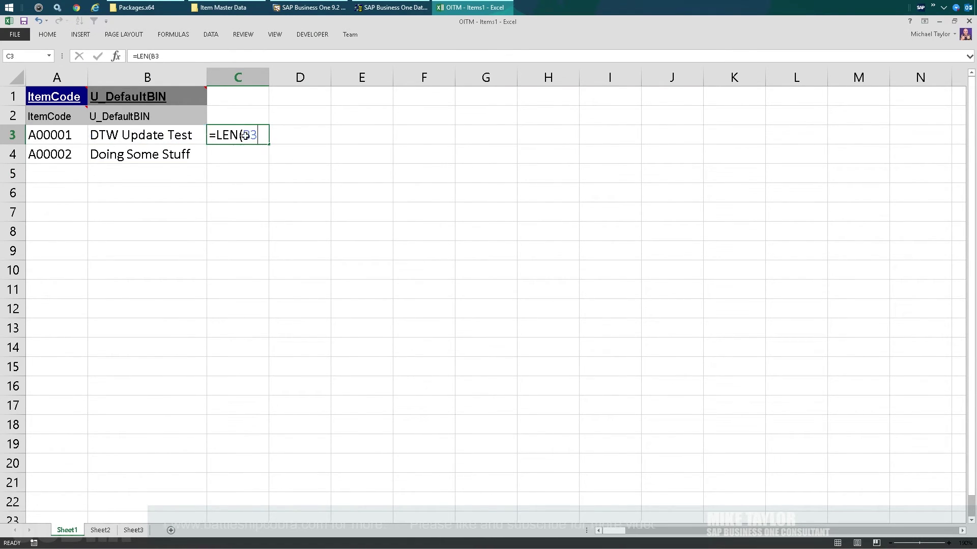
{"action": "key", "text": "Return"}
{"action": "left_click", "coordinate": [245, 136]}
{"action": "left_click_drag", "start_coordinate": [266, 142], "coordinate": [264, 160]}
{"action": "left_click", "coordinate": [305, 136]}
Delete the temporary length column C
{"action": "left_click", "coordinate": [260, 75]}
{"action": "right_click", "coordinate": [260, 74]}
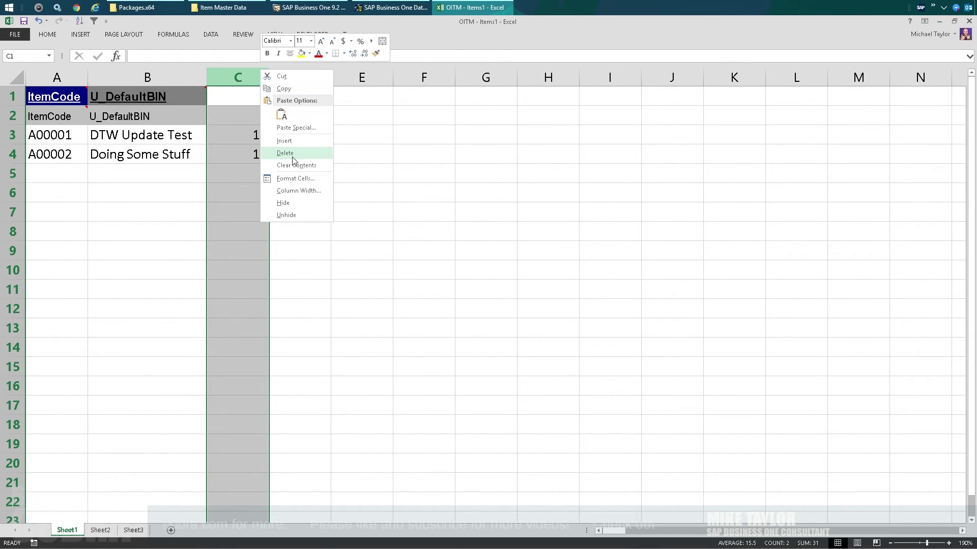
{"action": "left_click", "coordinate": [293, 156]}
{"action": "left_click", "coordinate": [423, 192]}
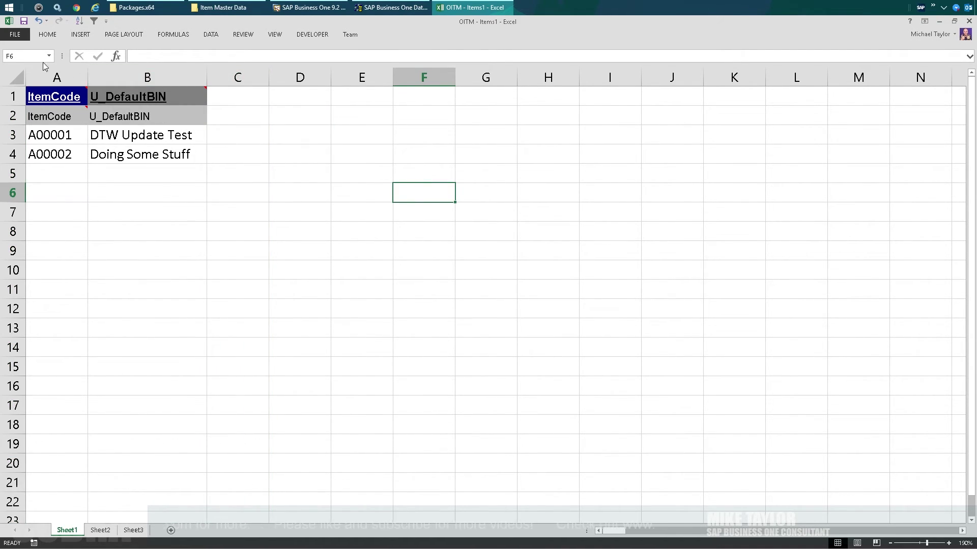
{"action": "key", "text": "ctrl+s"}
Save the sheet to the Desktop as tab-delimited text named OITM
{"action": "left_click", "coordinate": [135, 124]}
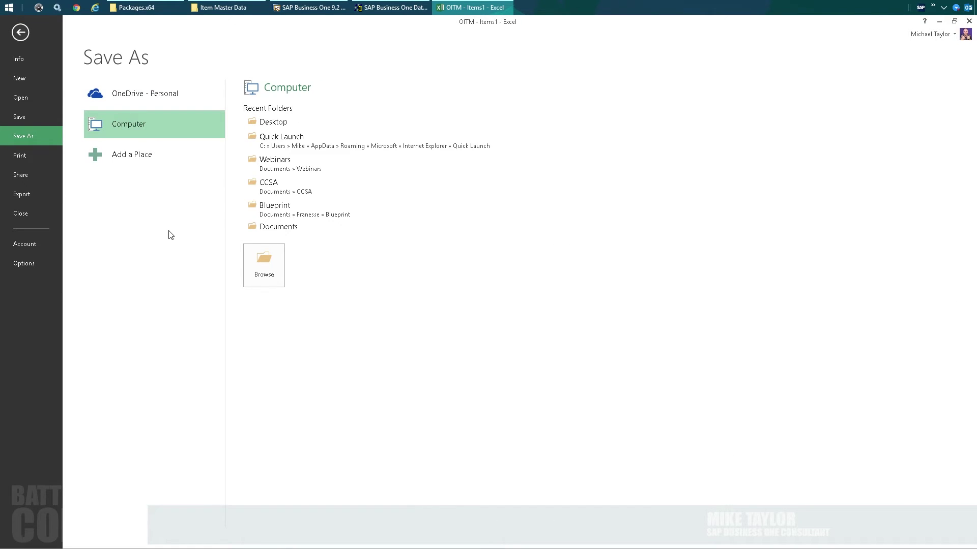
{"action": "left_click", "coordinate": [264, 263]}
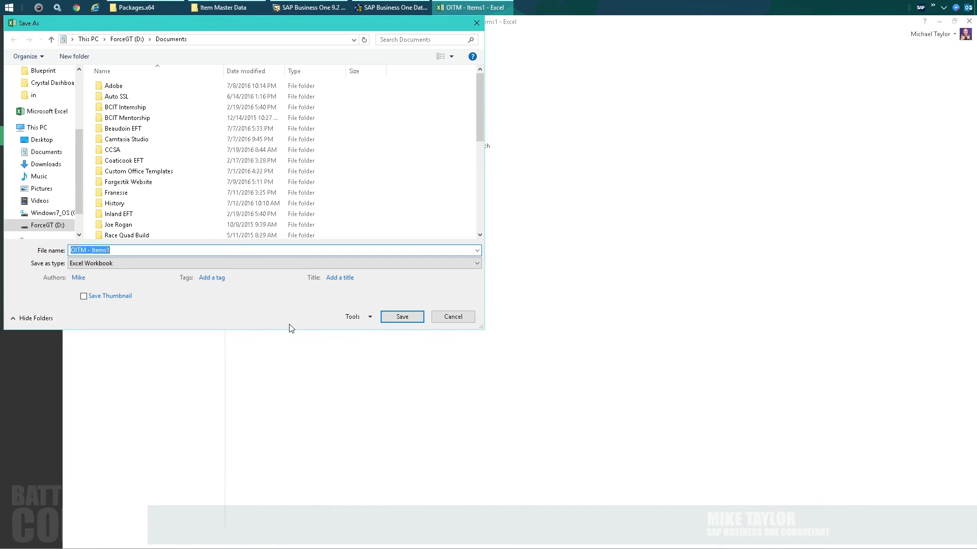
{"action": "left_click", "coordinate": [41, 140]}
{"action": "left_click", "coordinate": [122, 262]}
{"action": "left_click", "coordinate": [113, 342]}
{"action": "left_click", "coordinate": [113, 250]}
{"action": "double_click", "coordinate": [107, 250]}
{"action": "key", "text": "BackSpace"}
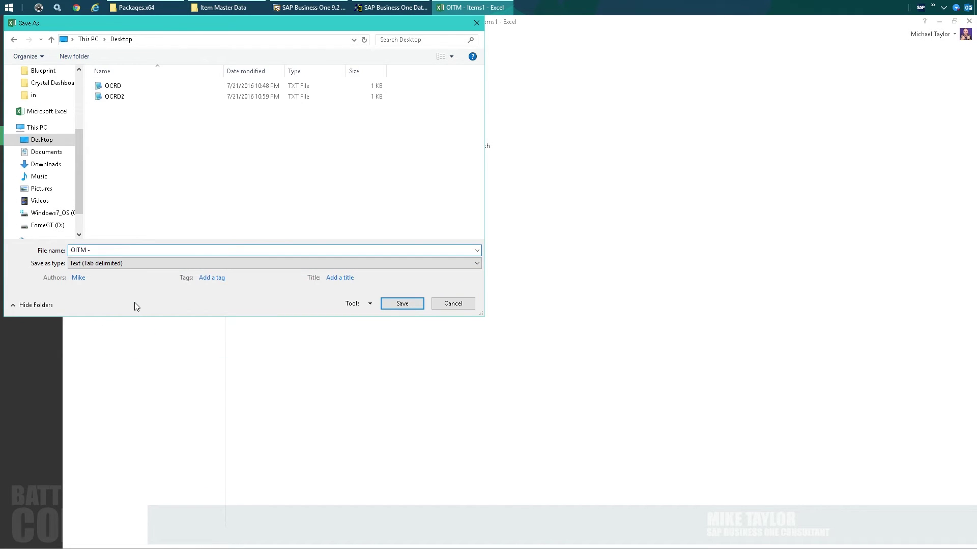
{"action": "key", "text": "BackSpace"}
{"action": "key", "text": "BackSpace"}
{"action": "key", "text": "Return"}
{"action": "key", "text": "Return"}
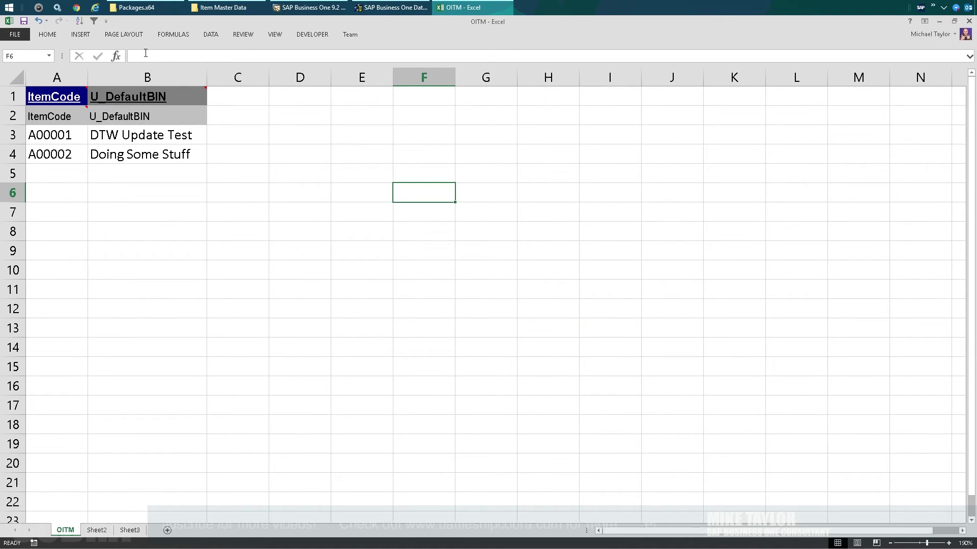
Save OITM to the Desktop again as an Excel Workbook
{"action": "left_click", "coordinate": [15, 34]}
{"action": "left_click", "coordinate": [23, 135]}
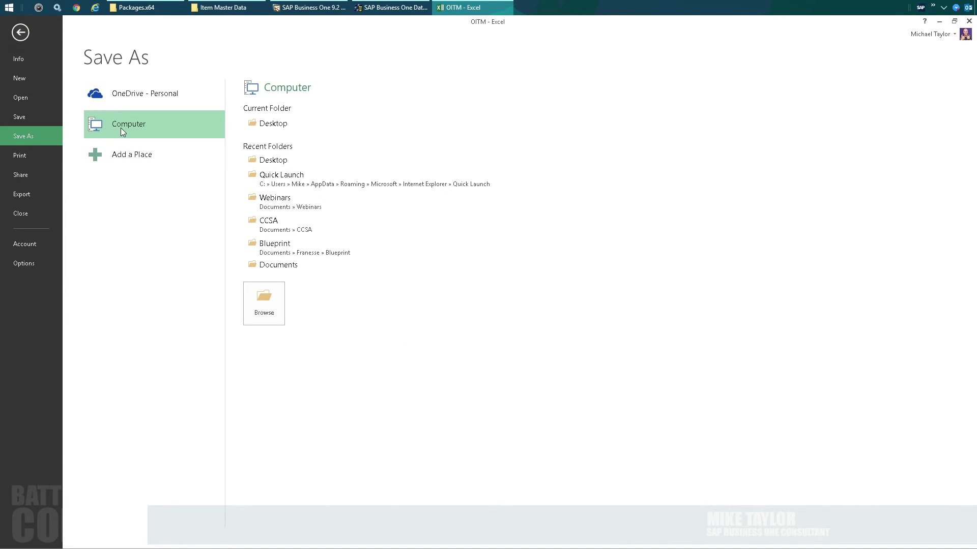
{"action": "left_click", "coordinate": [265, 307]}
{"action": "left_click", "coordinate": [117, 263]}
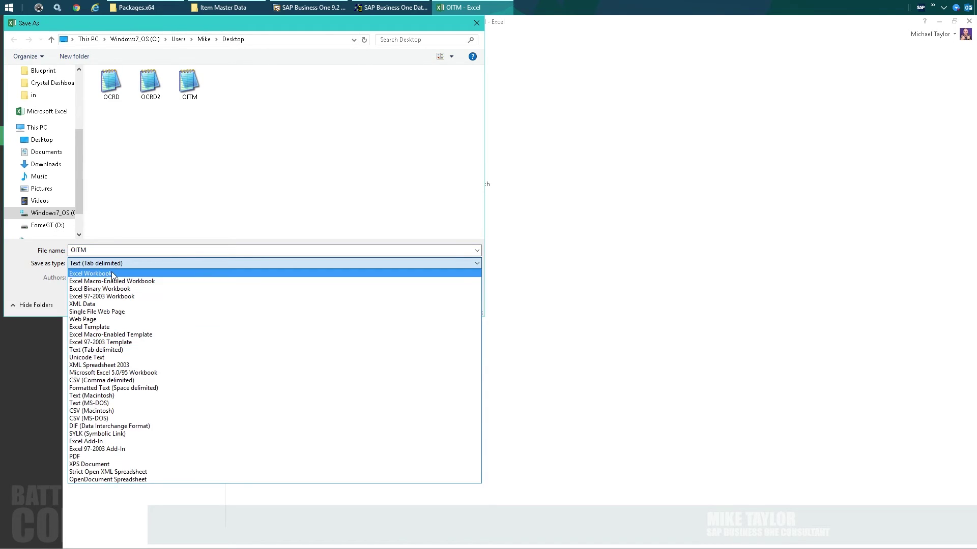
{"action": "left_click", "coordinate": [111, 275]}
{"action": "left_click", "coordinate": [398, 316]}
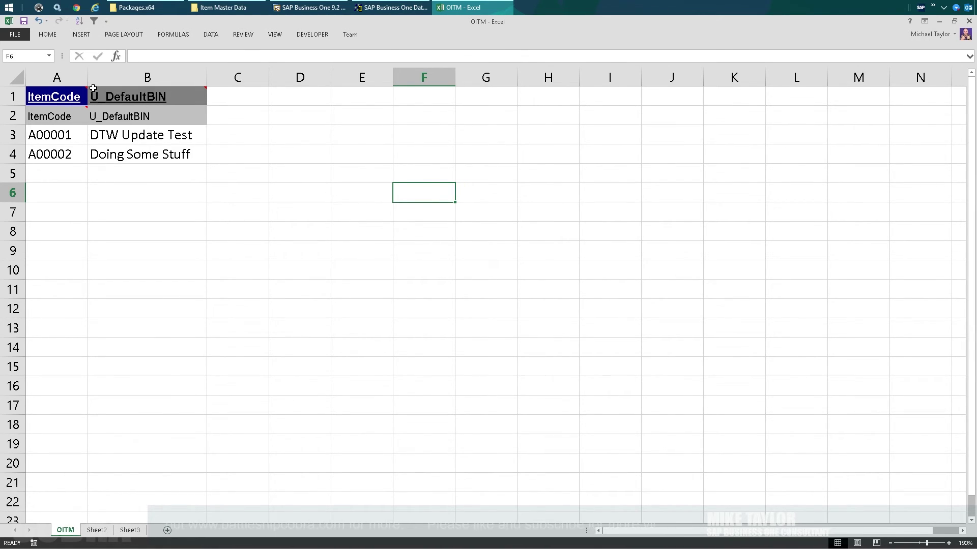
{"action": "left_click", "coordinate": [242, 149]}
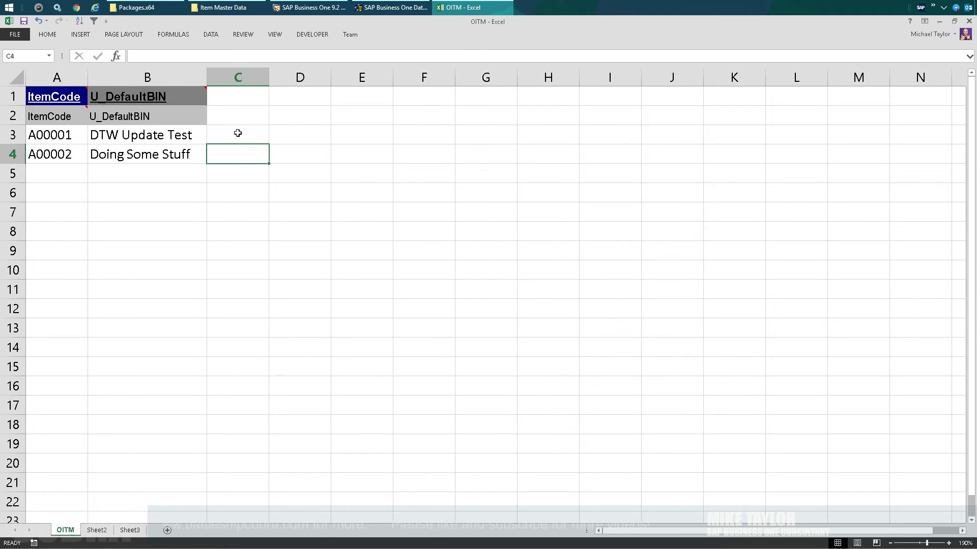
{"action": "left_click", "coordinate": [236, 135]}
{"action": "left_click", "coordinate": [229, 155]}
{"action": "left_click", "coordinate": [235, 141]}
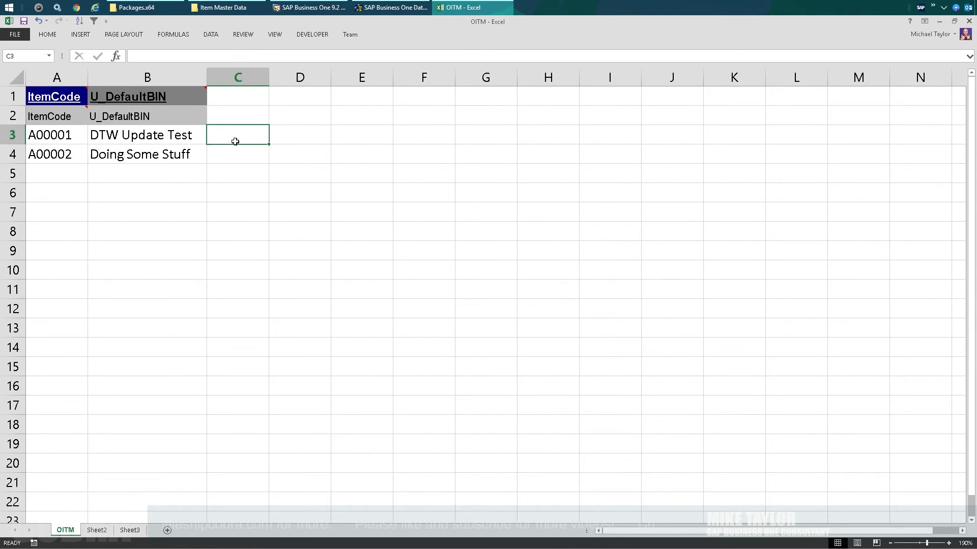
Start a Master Data import updating existing data for Inventory > Item Master Data
{"action": "left_click", "coordinate": [968, 21]}
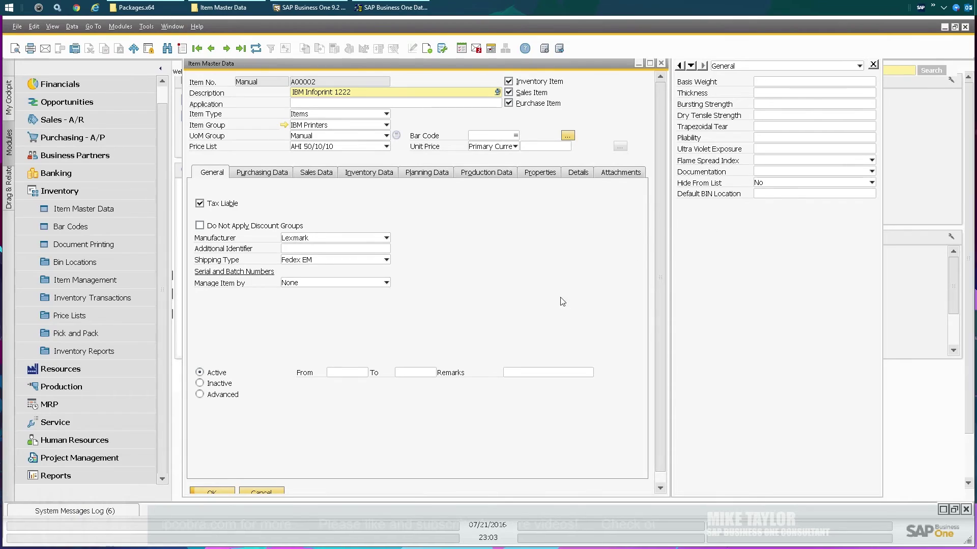
{"action": "left_click", "coordinate": [386, 11]}
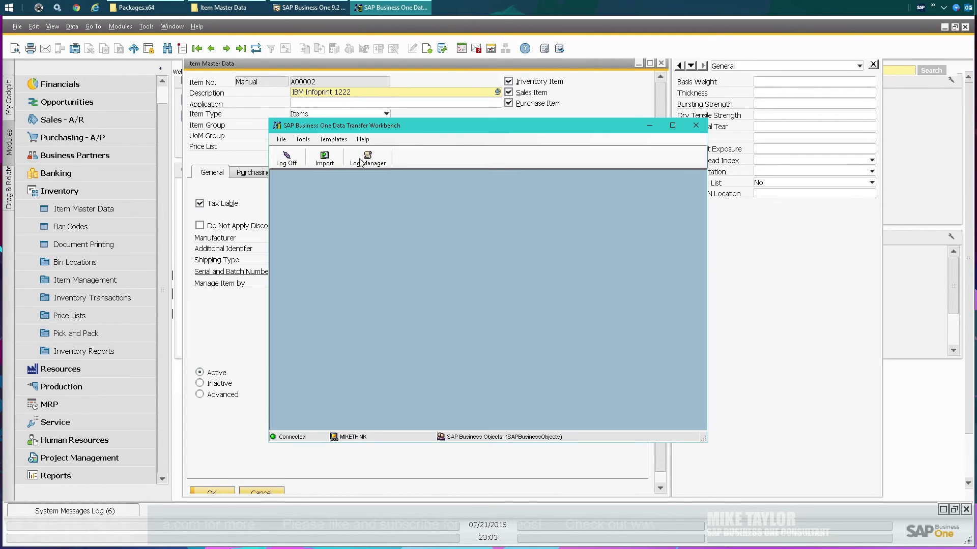
{"action": "left_click", "coordinate": [324, 158]}
{"action": "left_click", "coordinate": [381, 303]}
{"action": "left_click", "coordinate": [533, 408]}
{"action": "left_click", "coordinate": [533, 408]}
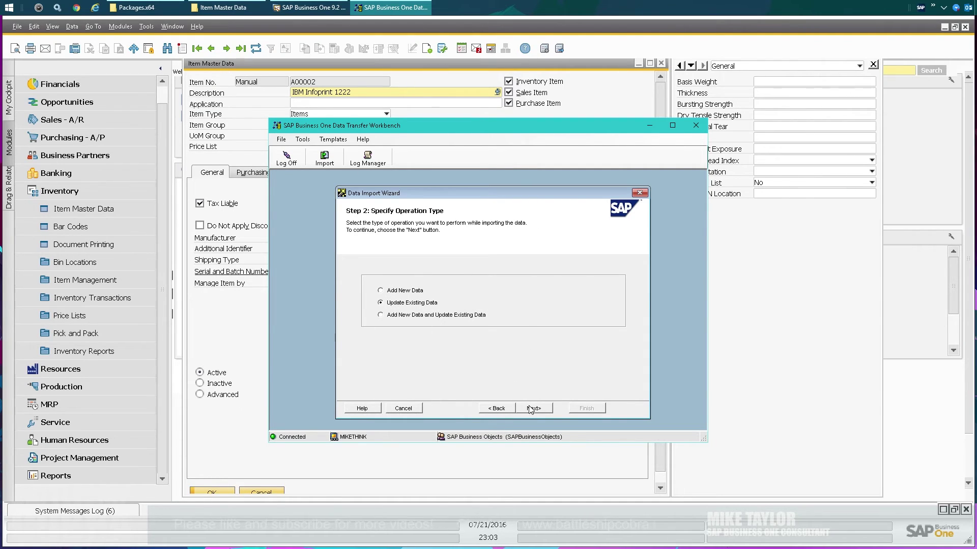
{"action": "left_click", "coordinate": [533, 408]}
{"action": "double_click", "coordinate": [428, 329]}
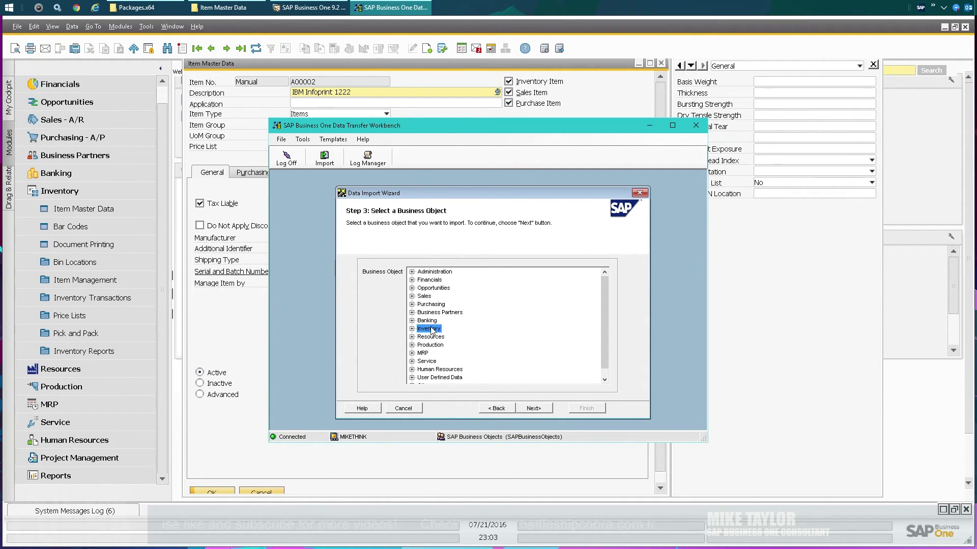
{"action": "left_click", "coordinate": [447, 328]}
Choose OITM.txt as the Items source, accept the ItemCode/U_DefaultBIN mapping, and run the simulation
{"action": "left_click", "coordinate": [533, 408]}
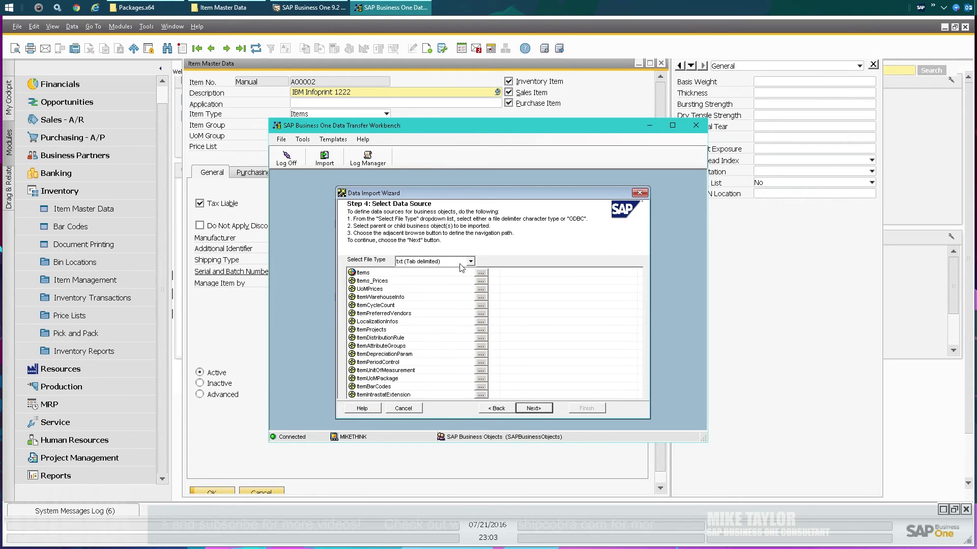
{"action": "left_click", "coordinate": [480, 273]}
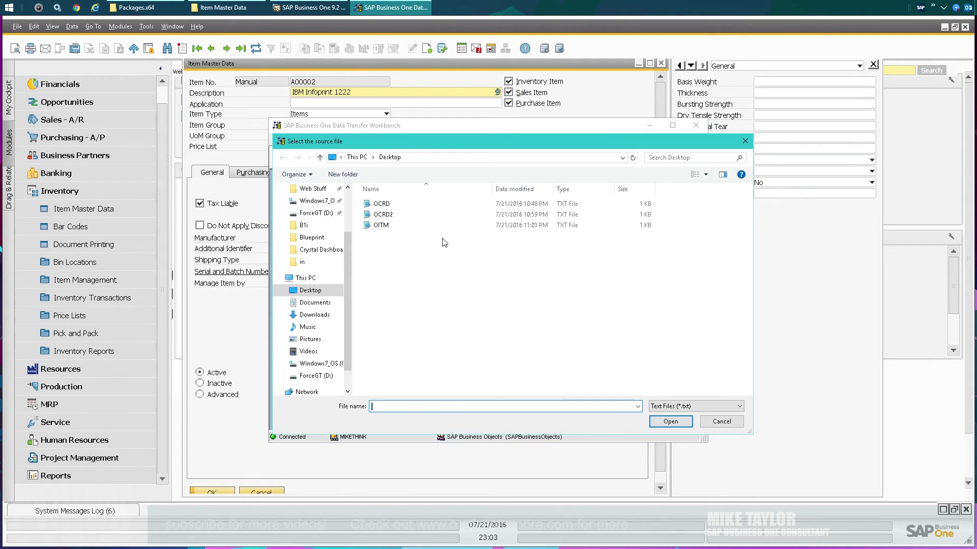
{"action": "double_click", "coordinate": [392, 173]}
{"action": "left_click", "coordinate": [532, 408]}
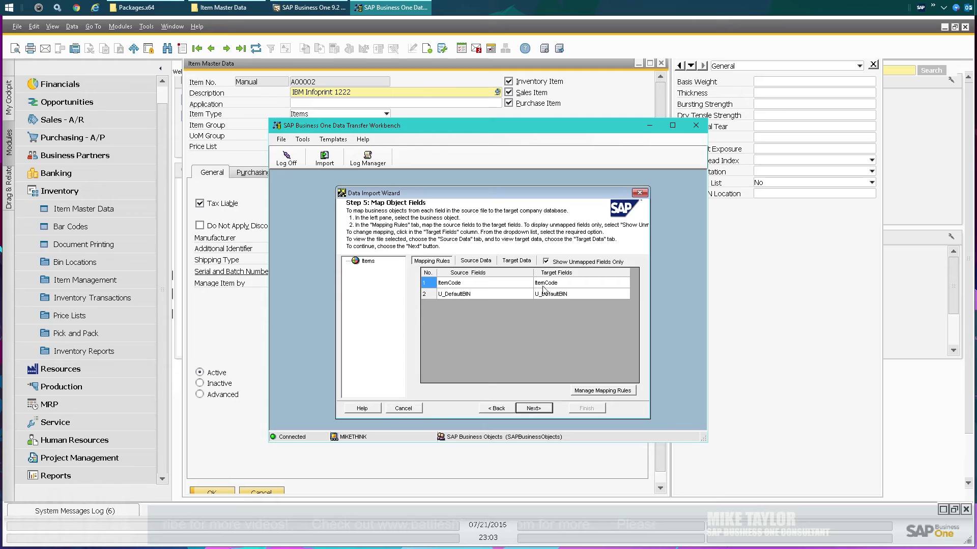
{"action": "left_click", "coordinate": [546, 409]}
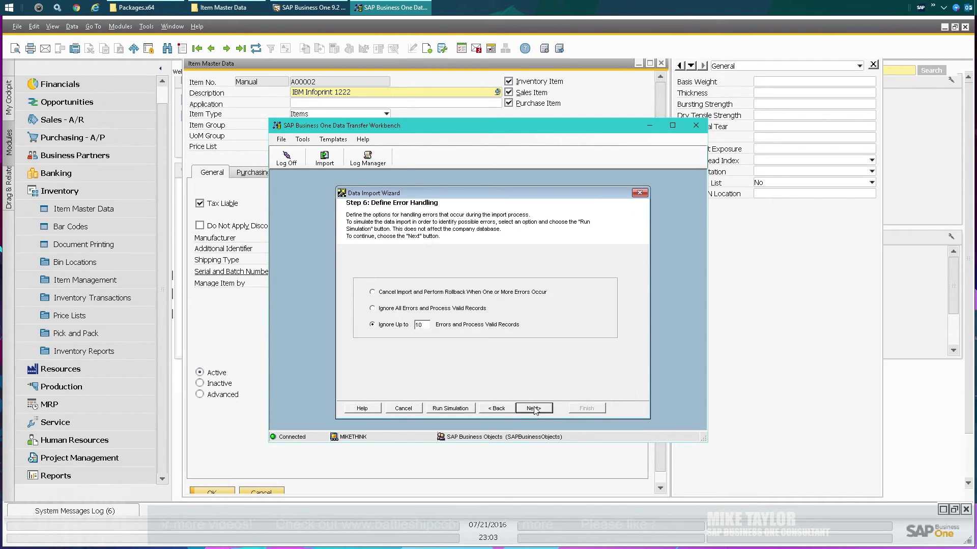
{"action": "left_click", "coordinate": [450, 408]}
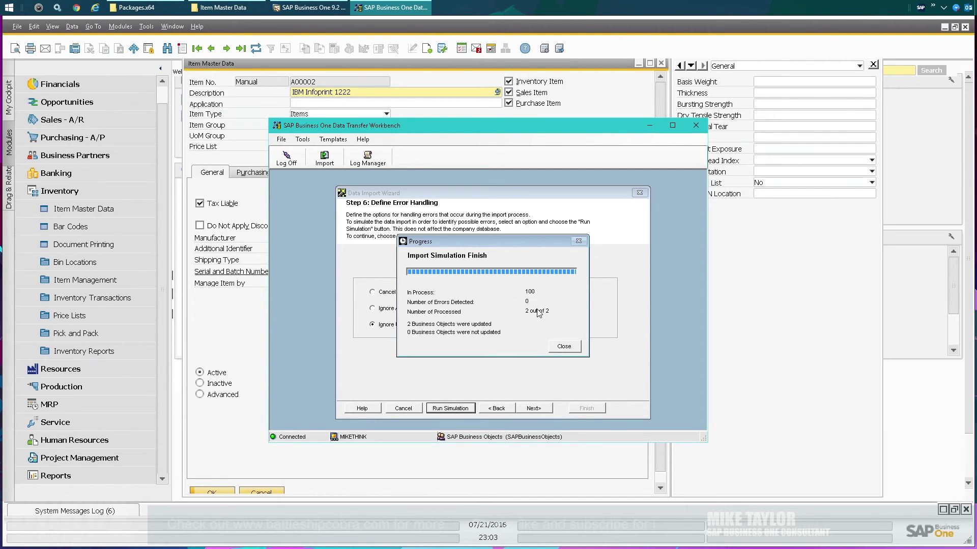
{"action": "left_click", "coordinate": [560, 347]}
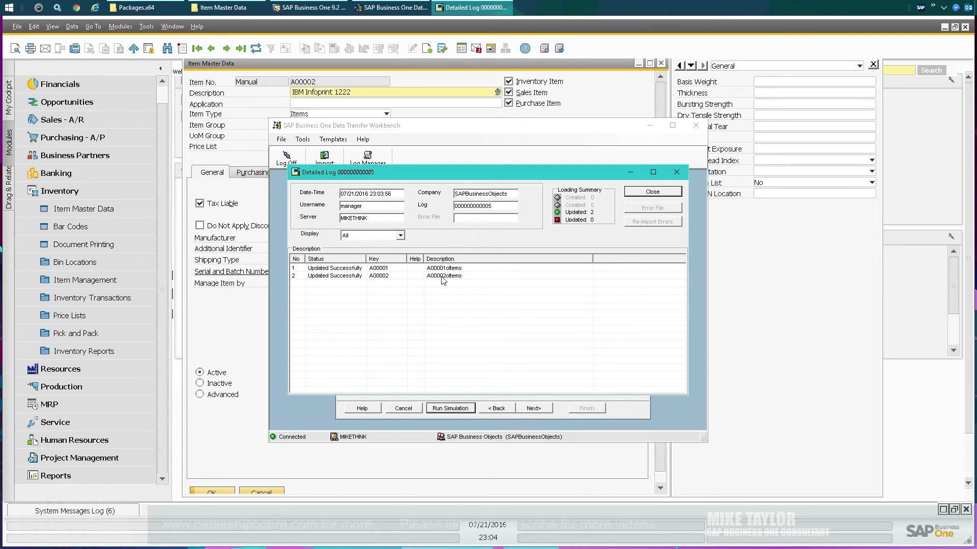
Review the simulation log filtered to failed records, then all records, and close it
{"action": "left_click", "coordinate": [400, 235]}
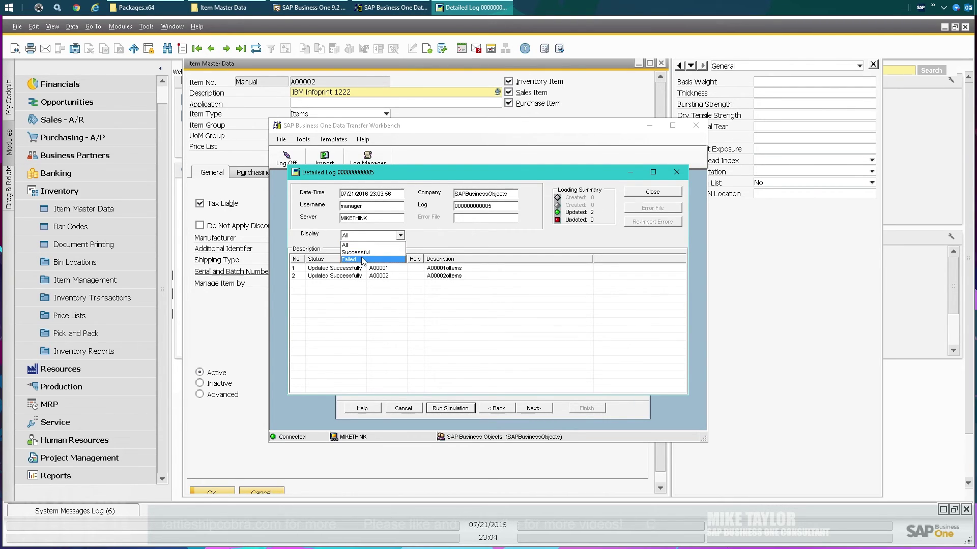
{"action": "left_click", "coordinate": [358, 260]}
{"action": "left_click", "coordinate": [400, 235]}
{"action": "left_click", "coordinate": [370, 245]}
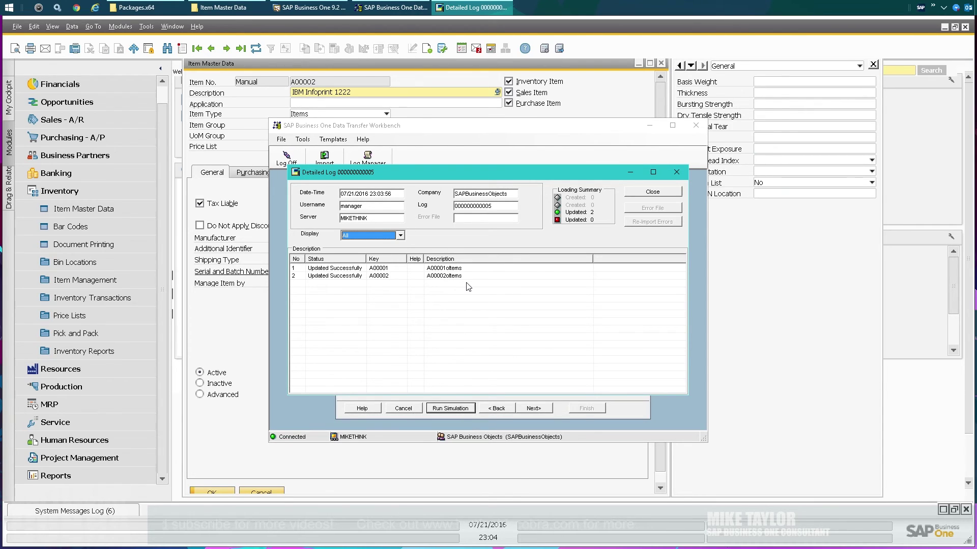
{"action": "left_click", "coordinate": [653, 196]}
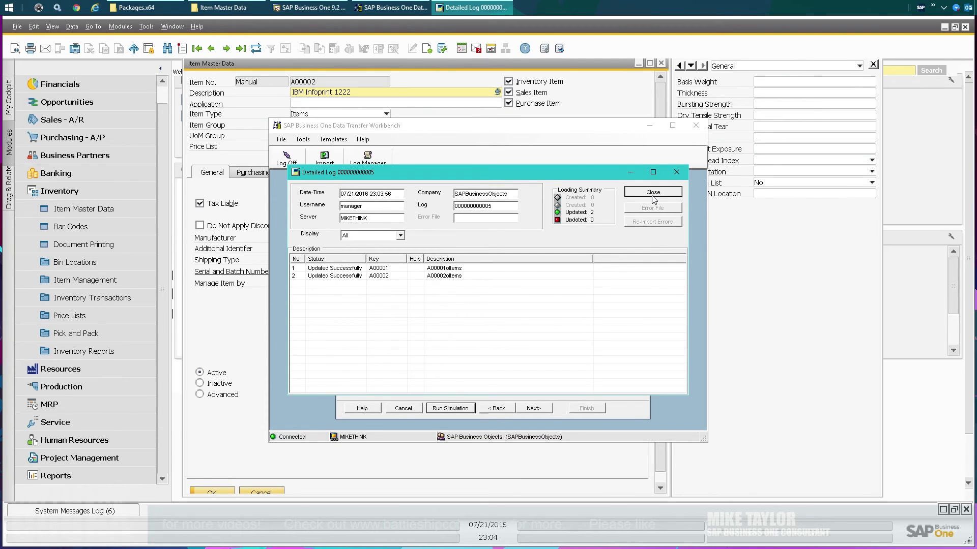
{"action": "left_click", "coordinate": [653, 197]}
Run the actual import of A00001 and A00002 and close the import log
{"action": "left_click", "coordinate": [533, 408]}
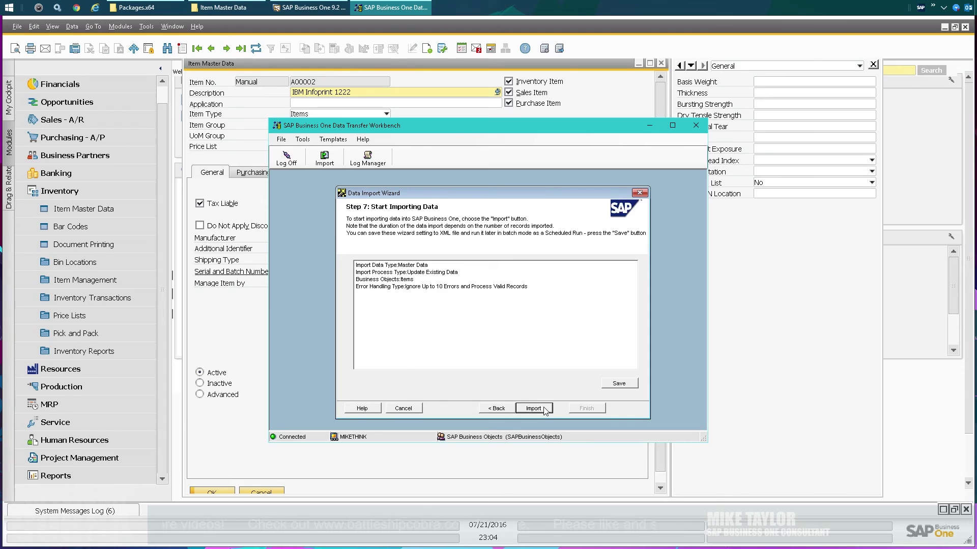
{"action": "left_click", "coordinate": [586, 408]}
{"action": "left_click", "coordinate": [566, 346]}
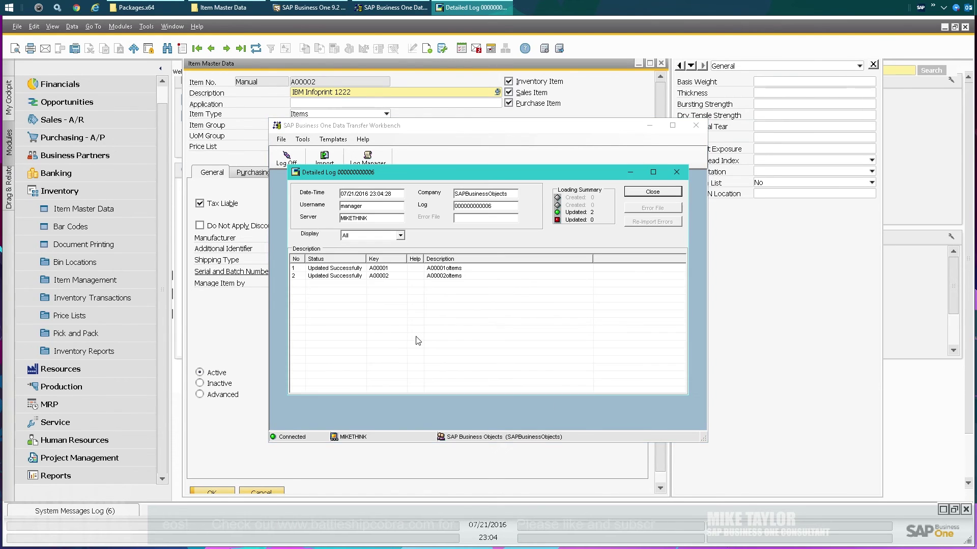
{"action": "left_click", "coordinate": [653, 192]}
{"action": "left_click", "coordinate": [259, 61]}
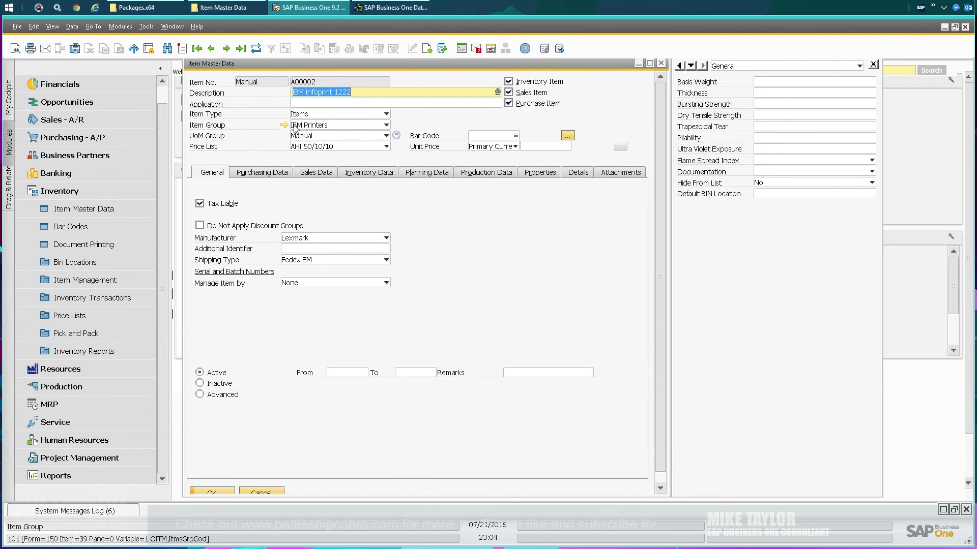
Refresh Item Master Data and confirm A00001's Default BIN Location reads 'DTW Update Test'
{"action": "left_click", "coordinate": [256, 48]}
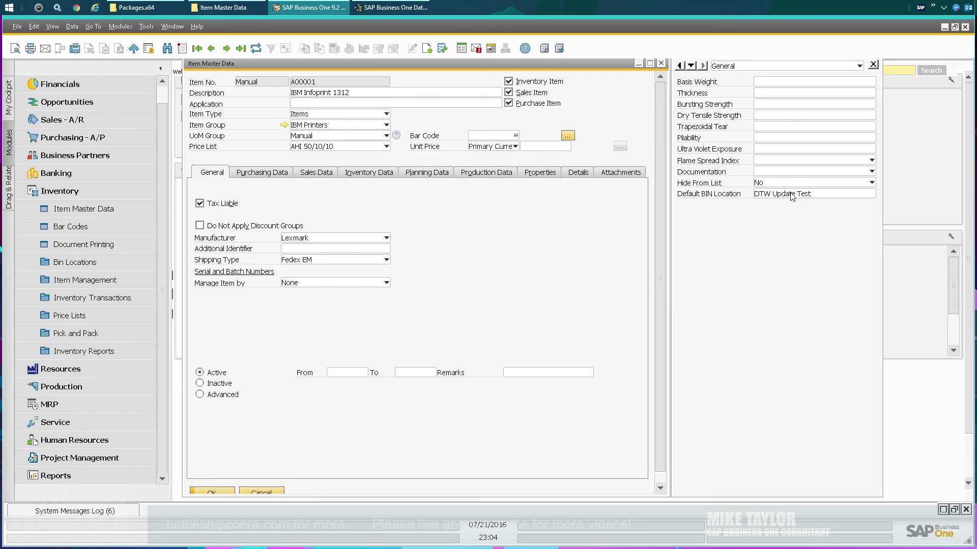
{"action": "left_click", "coordinate": [603, 239]}
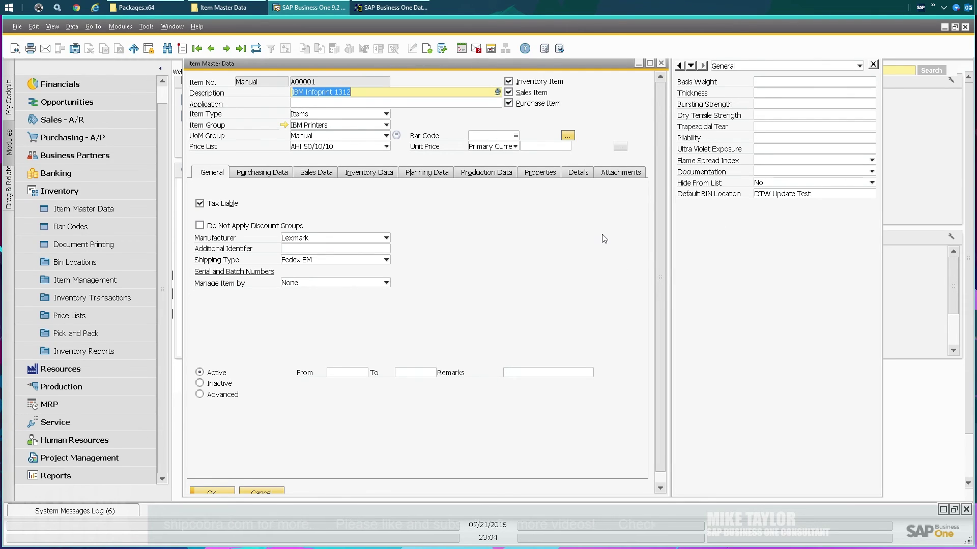